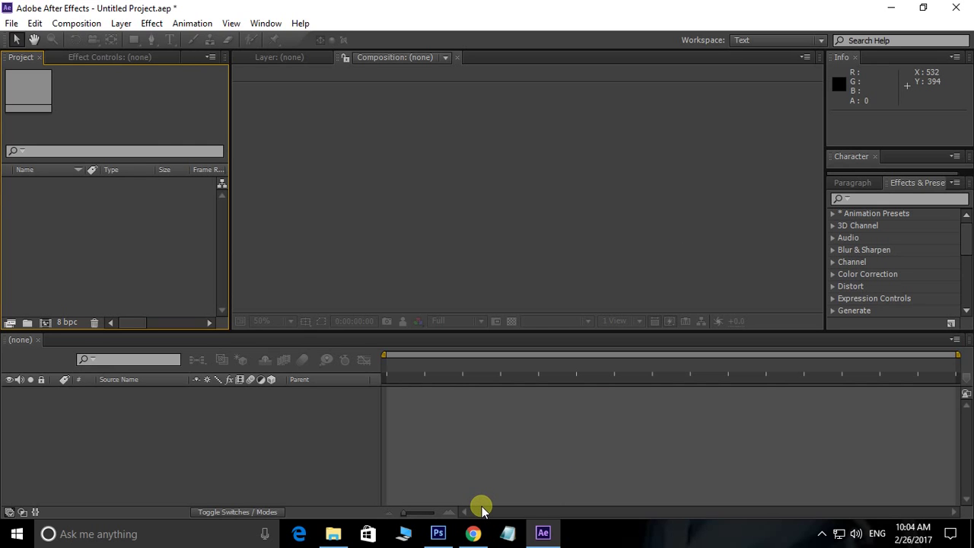
# Step: Switch to Chrome, play the Bahubali 2 Maha Shivaratri teaser on YouTube and pause it at about 0:20
pyautogui.click(473, 533)
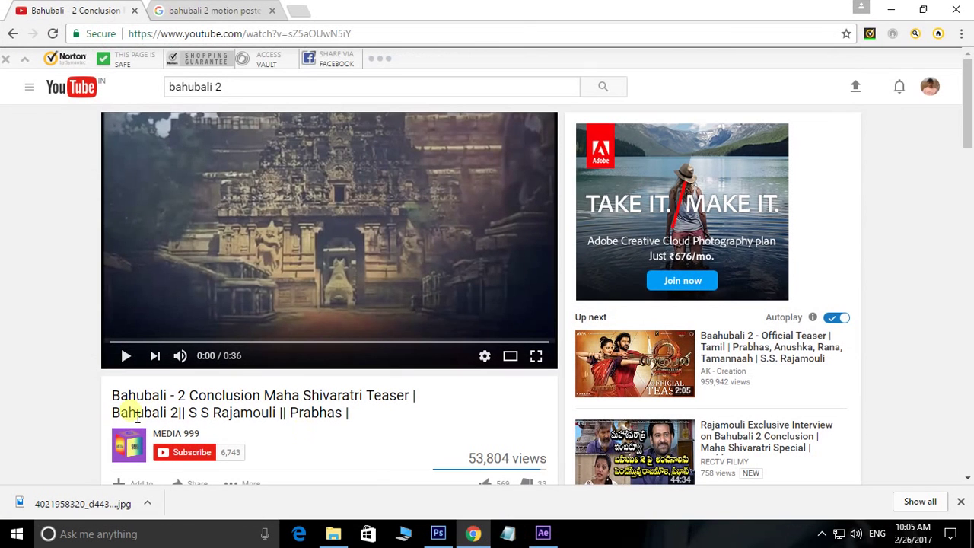
pyautogui.click(124, 356)
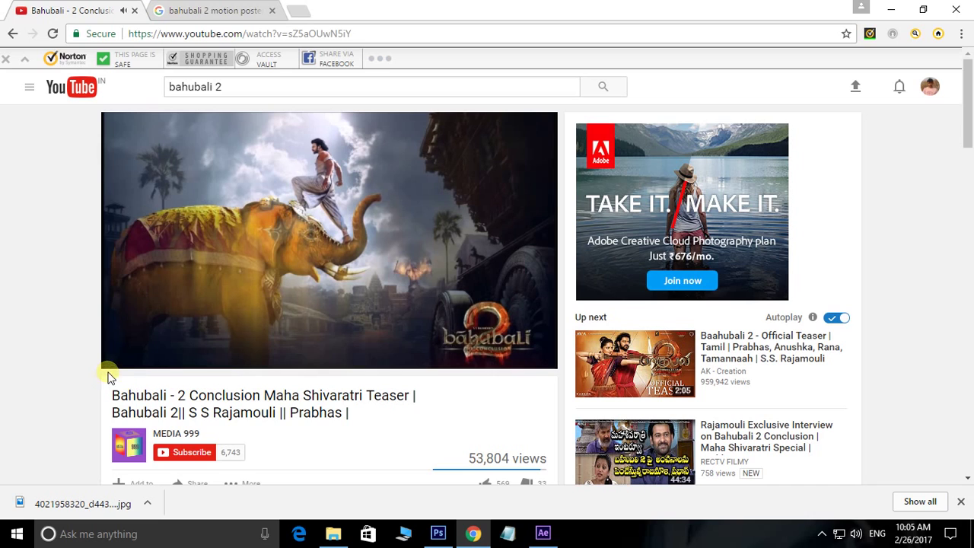
pyautogui.click(126, 359)
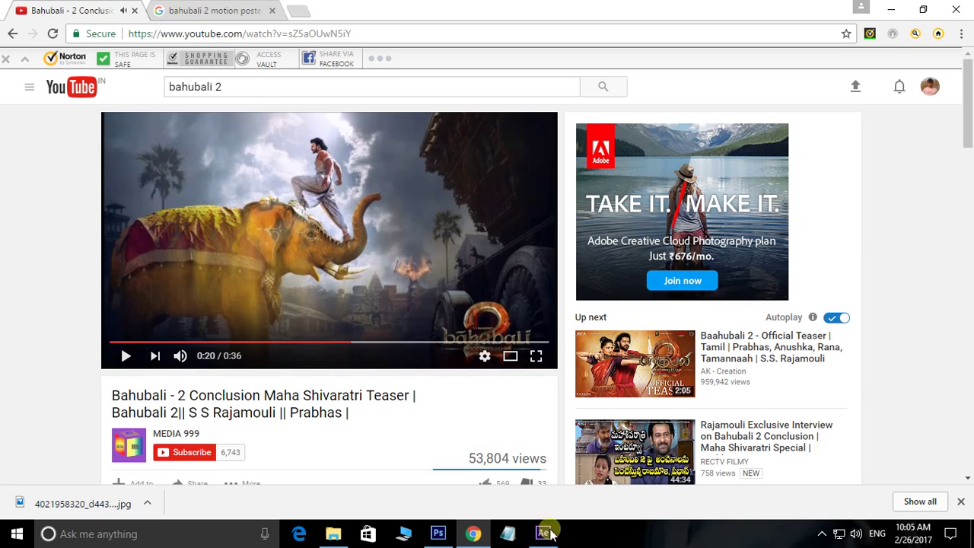
# Step: Switch to Photoshop and examine bahubali2.psd by hiding Layer 7, Layer 4 and Layer 5 until only the background remains
pyautogui.click(542, 534)
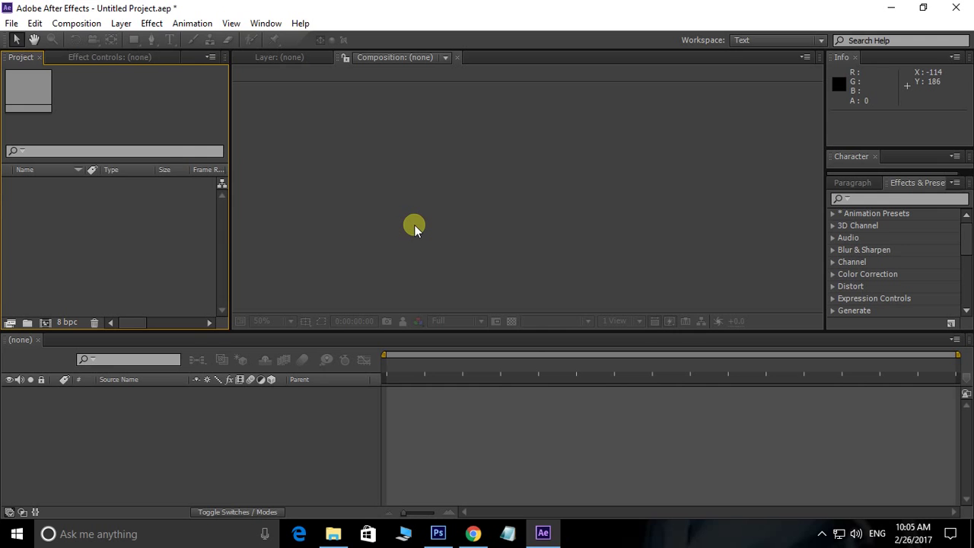
pyautogui.click(439, 533)
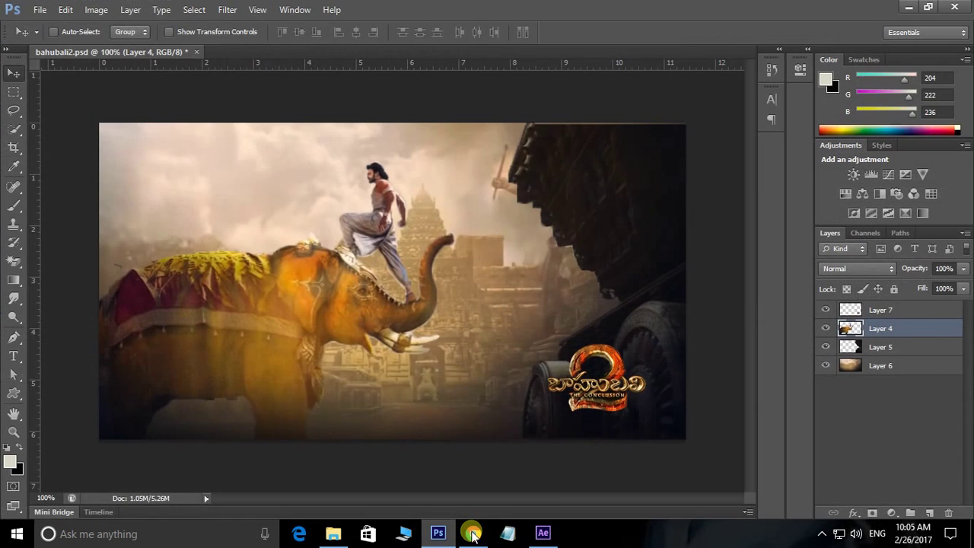
pyautogui.click(620, 229)
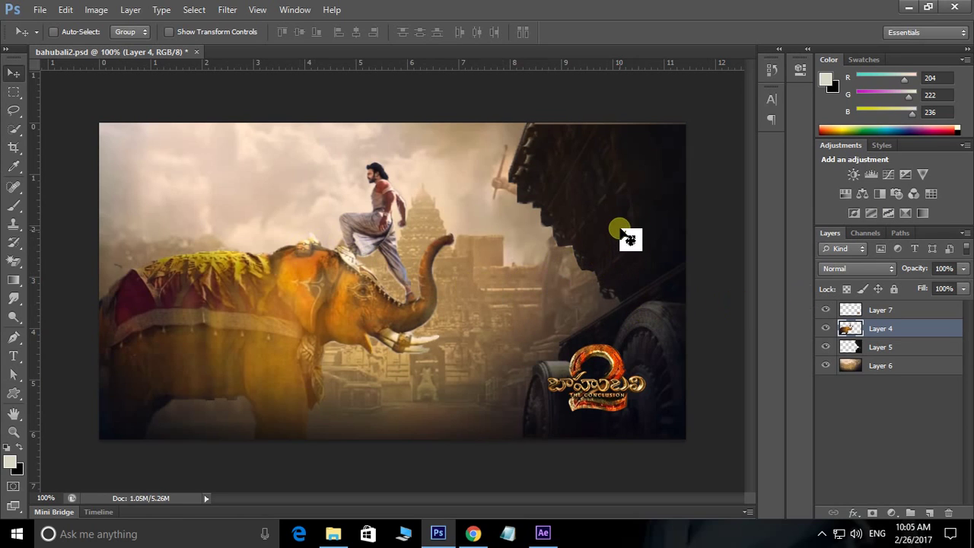
pyautogui.moveTo(621, 230); pyautogui.dragTo(883, 298)
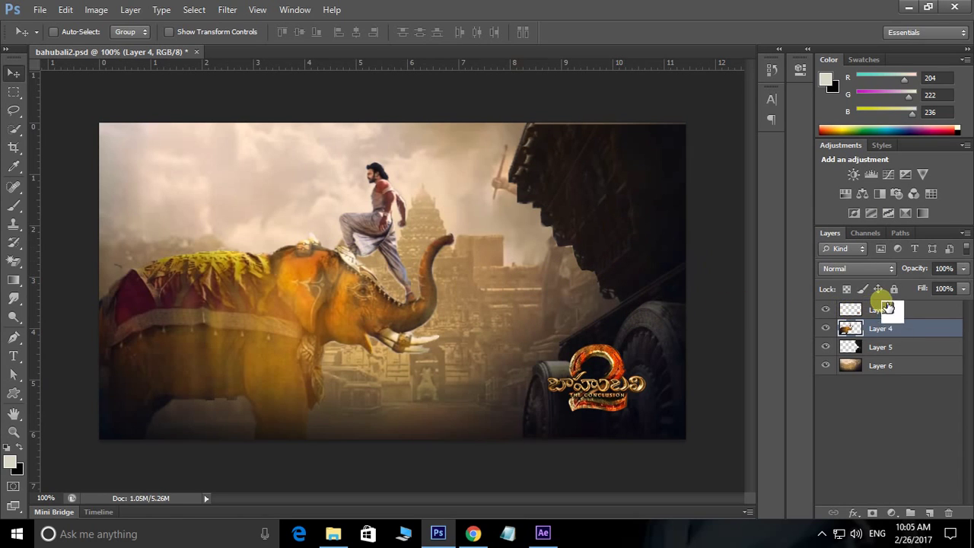
pyautogui.click(826, 309)
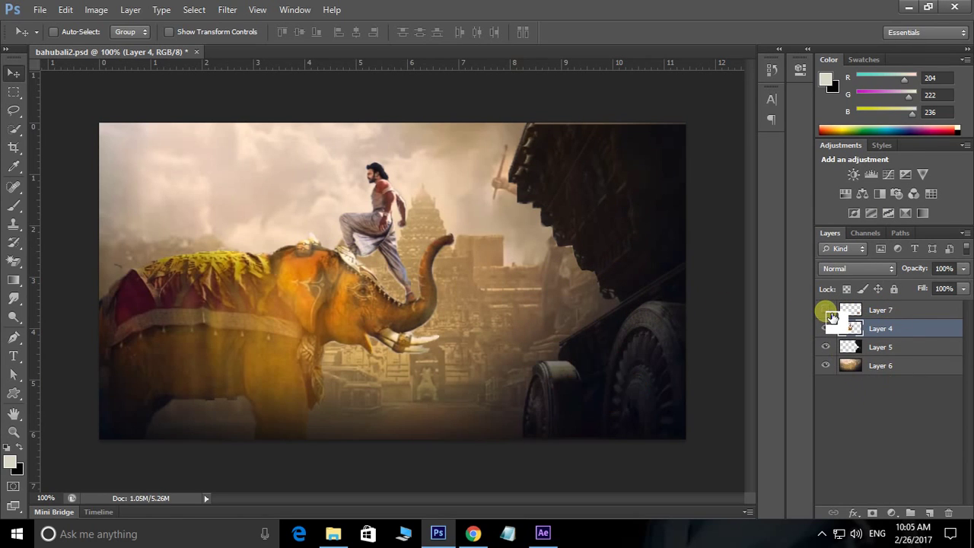
pyautogui.click(826, 310)
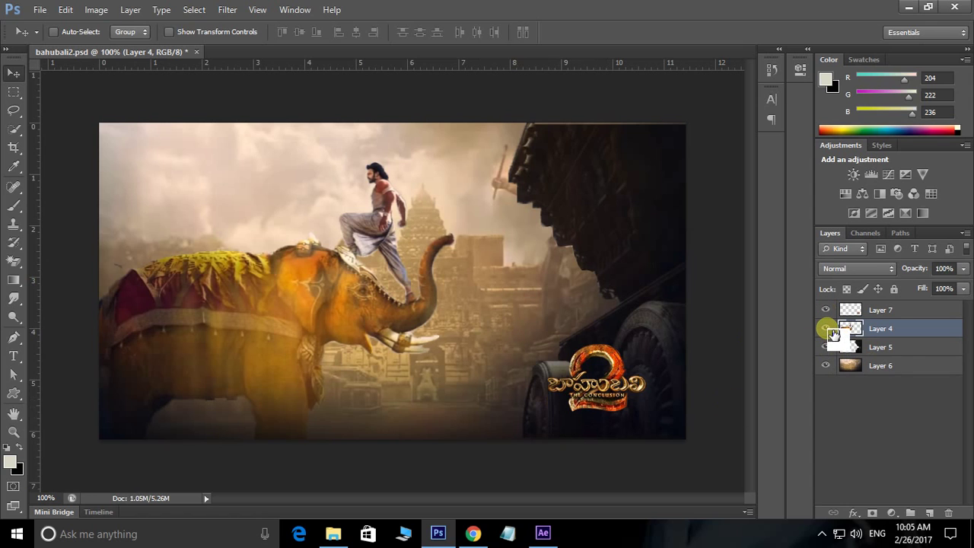
pyautogui.click(827, 328)
pyautogui.click(826, 328)
pyautogui.click(826, 328)
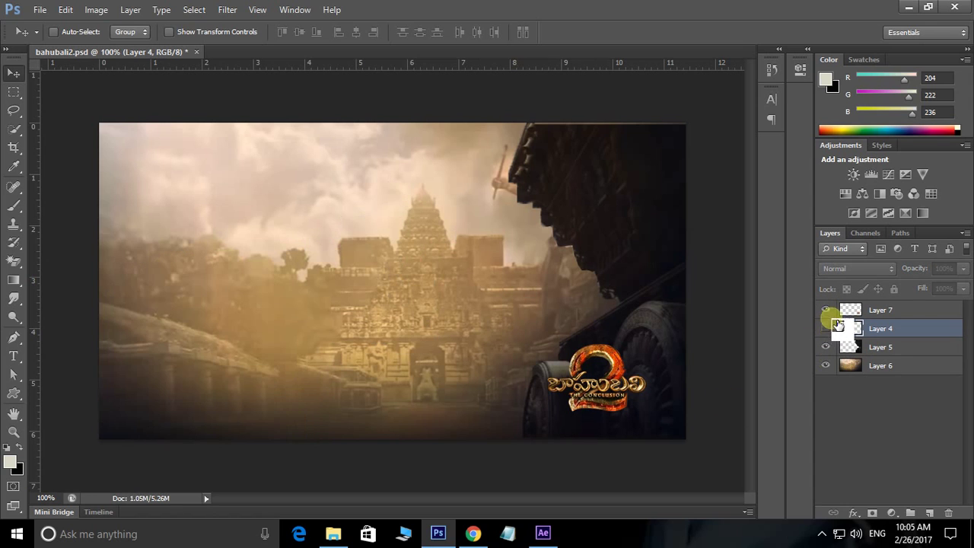
pyautogui.click(826, 310)
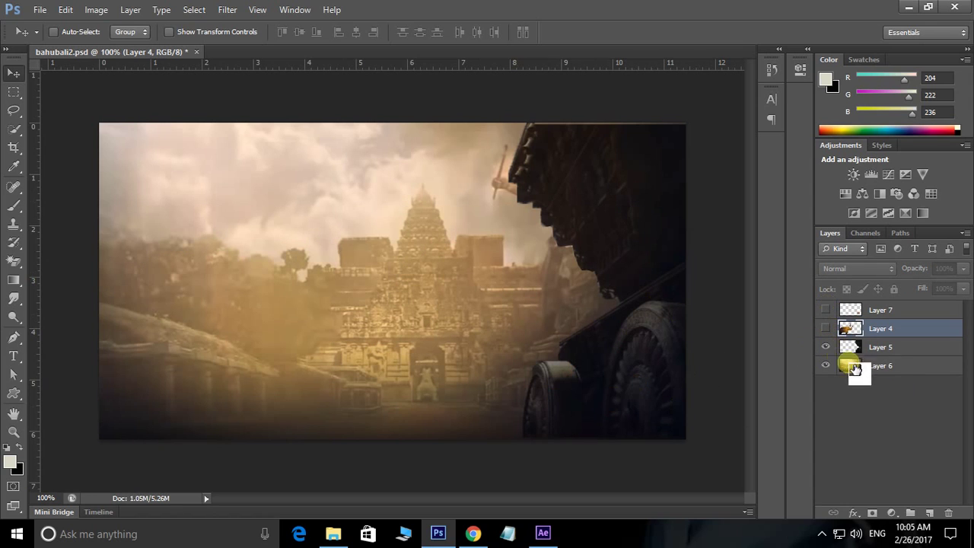
pyautogui.click(827, 347)
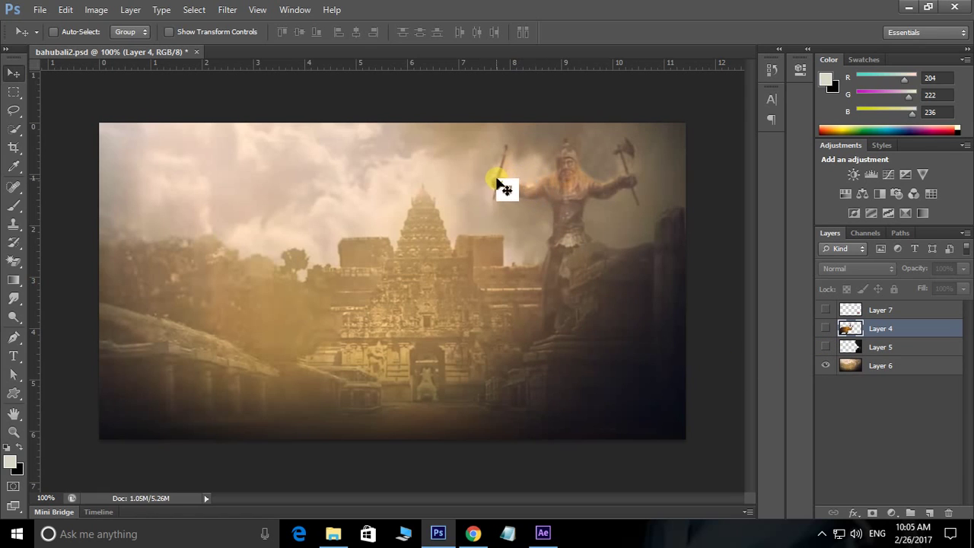
pyautogui.moveTo(496, 179); pyautogui.dragTo(545, 137)
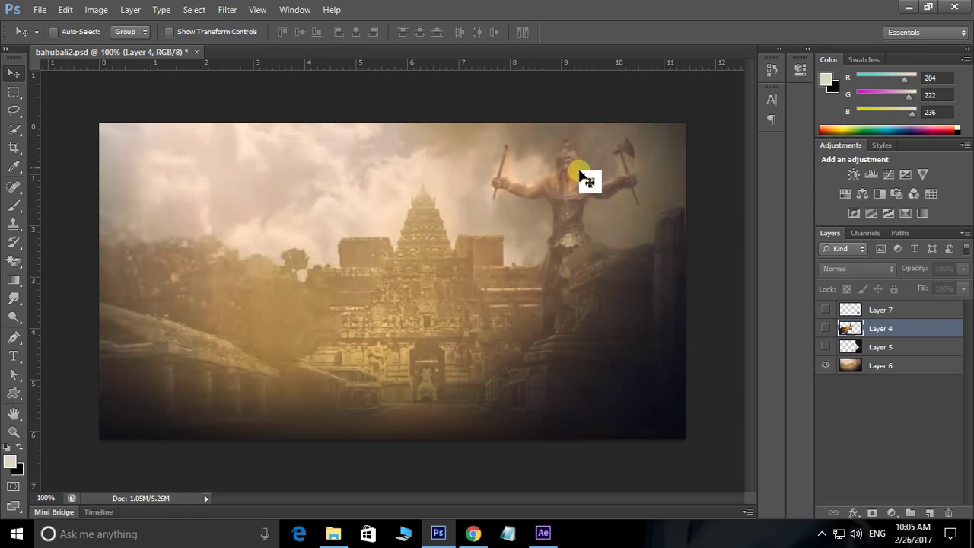
# Step: Check Layer 6 by toggling its visibility, and show Layer 5, Layer 4 and Layer 7 again
pyautogui.click(827, 366)
pyautogui.click(826, 366)
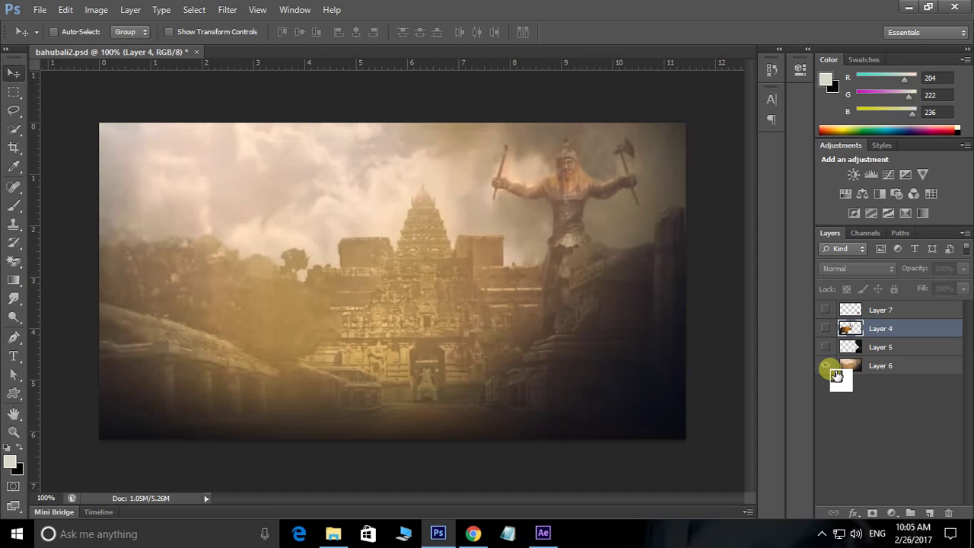
pyautogui.click(826, 347)
pyautogui.click(825, 328)
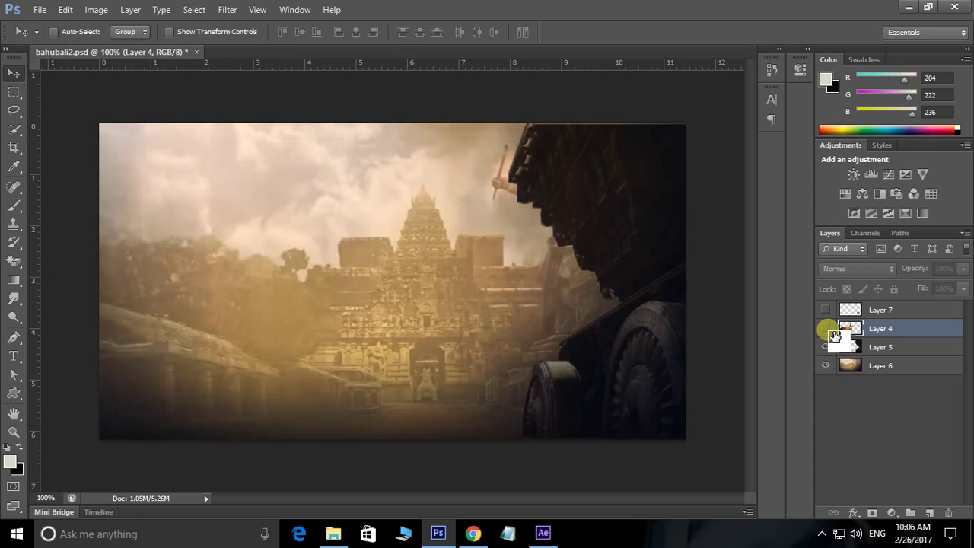
pyautogui.click(826, 328)
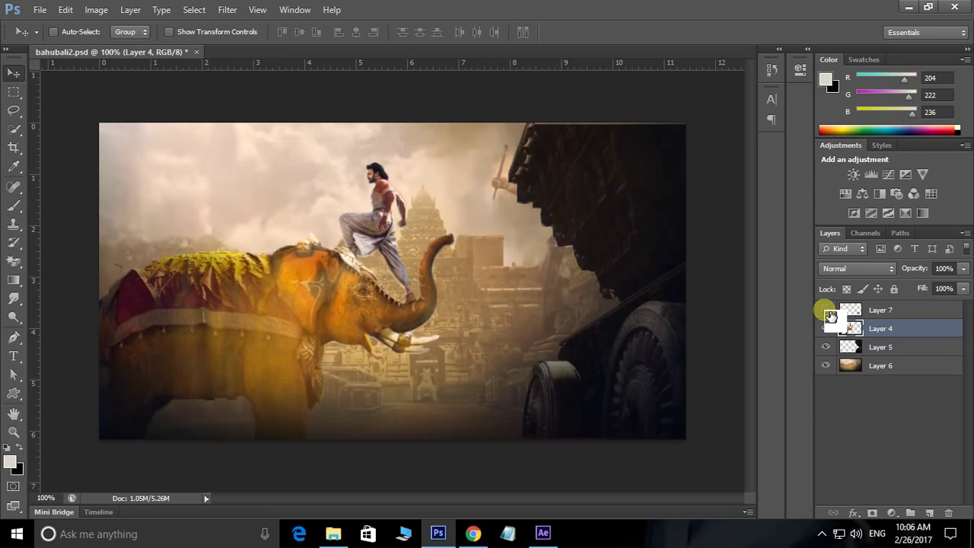
pyautogui.click(826, 310)
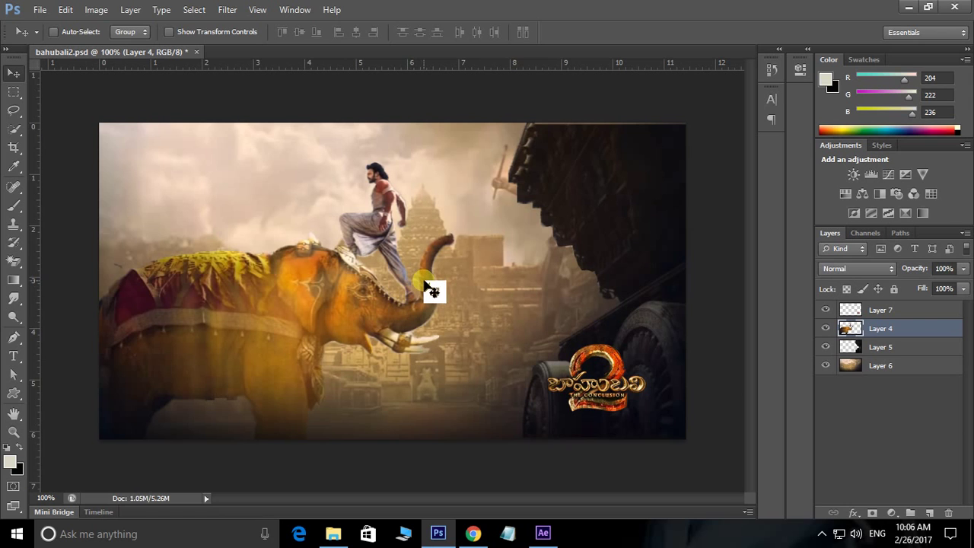
# Step: Switch to File Explorer to look over the source files in the bahubali folder, and return to After Effects
pyautogui.click(332, 530)
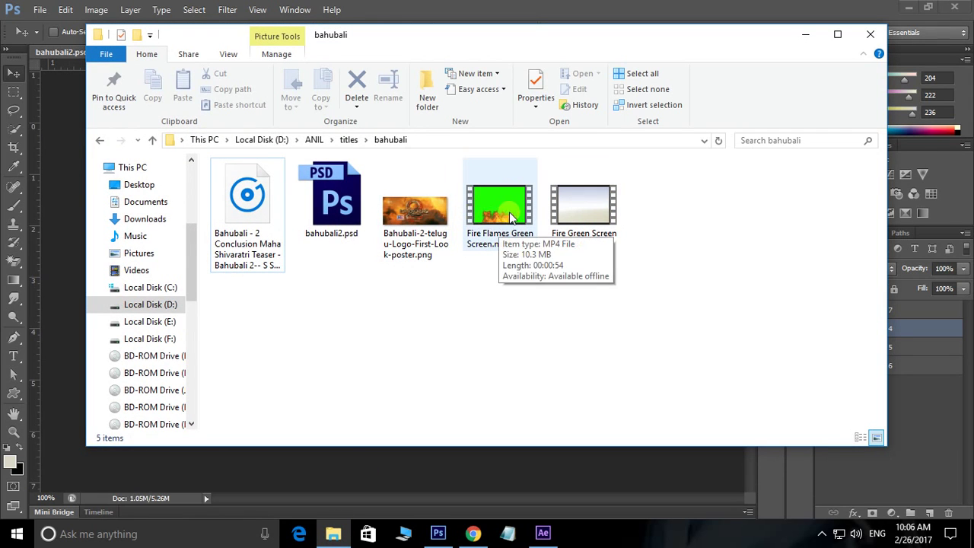
pyautogui.click(811, 41)
pyautogui.click(543, 532)
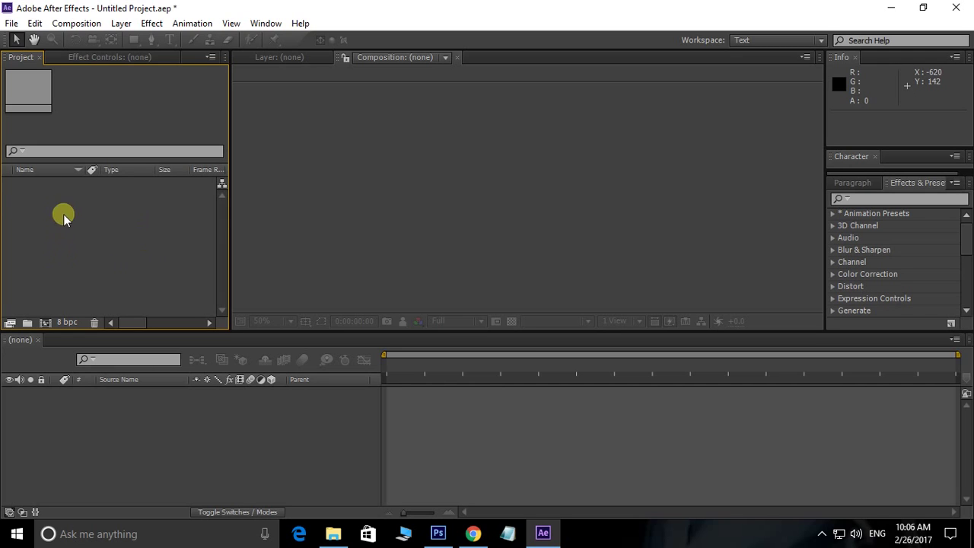
# Step: Import bahubali2.psd as a composition with layer styles merged into footage
pyautogui.doubleClick(86, 234)
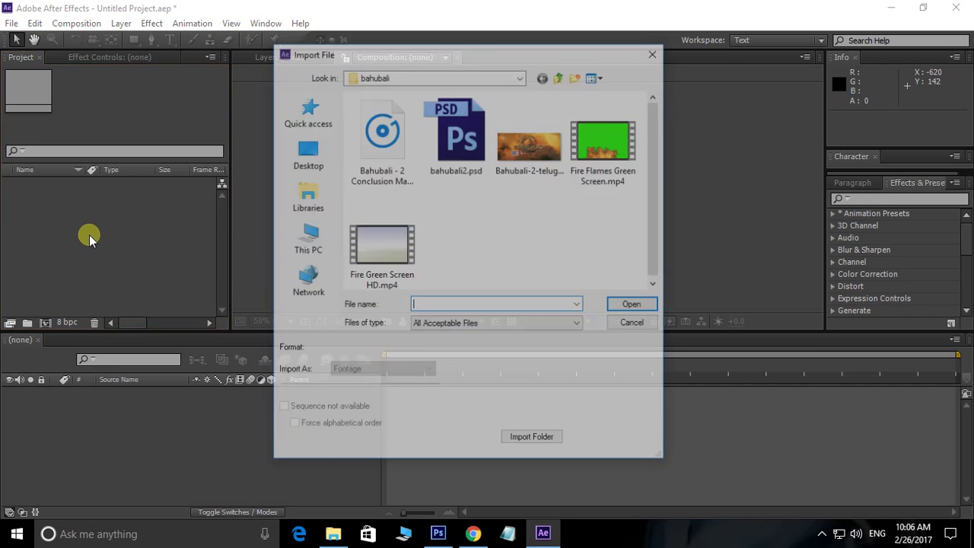
pyautogui.click(459, 137)
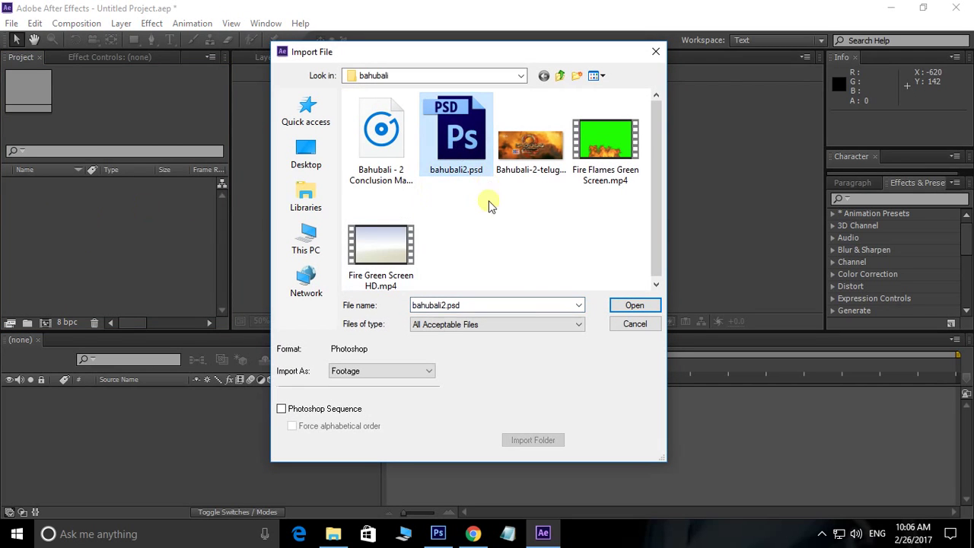
pyautogui.click(636, 308)
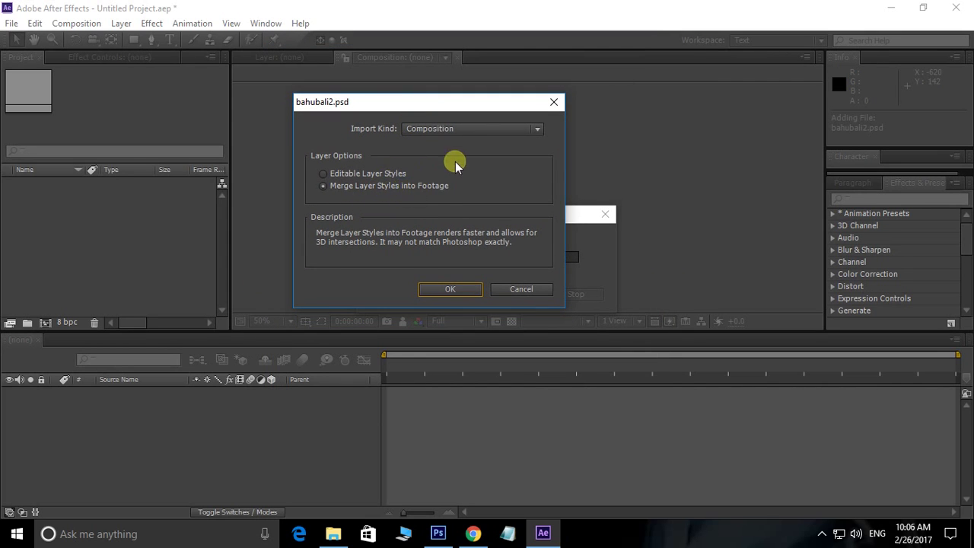
pyautogui.click(450, 289)
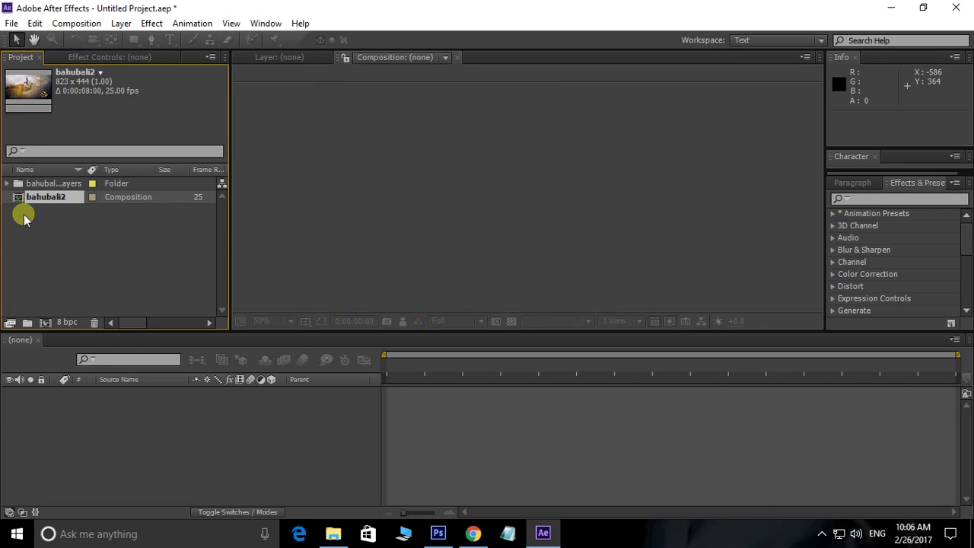
# Step: Expand the bahubali2 Layers folder, select Layer 7, and check the layer stack in Photoshop before returning to After Effects
pyautogui.click(28, 183)
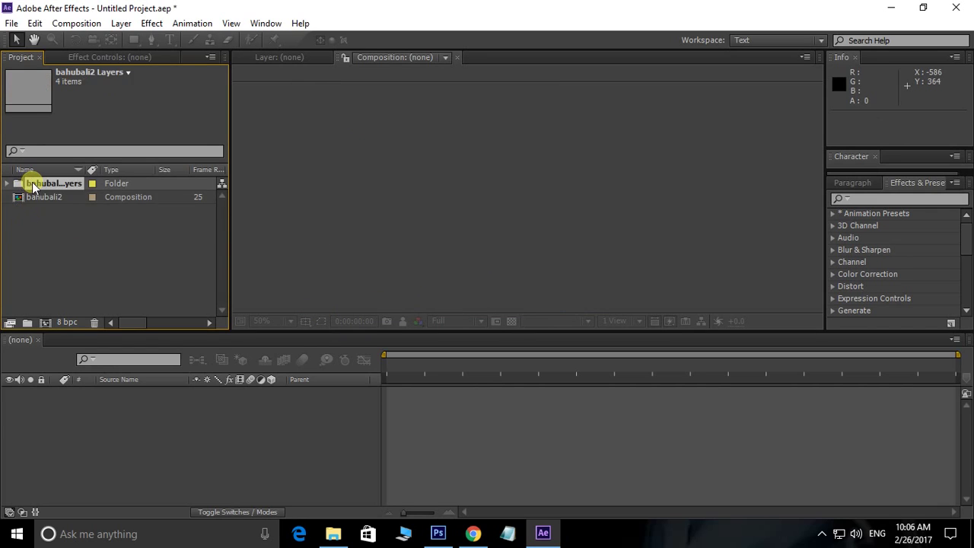
pyautogui.click(6, 184)
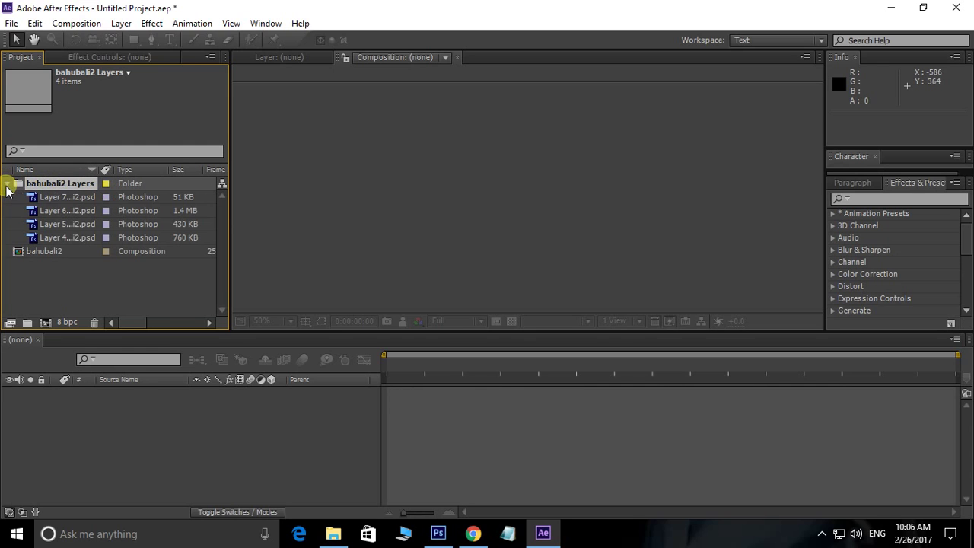
pyautogui.click(66, 197)
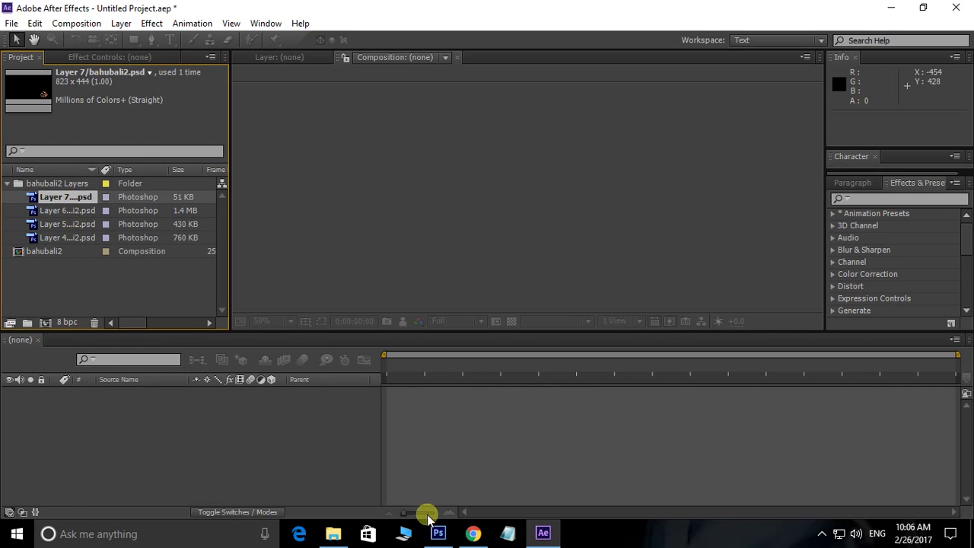
pyautogui.click(438, 534)
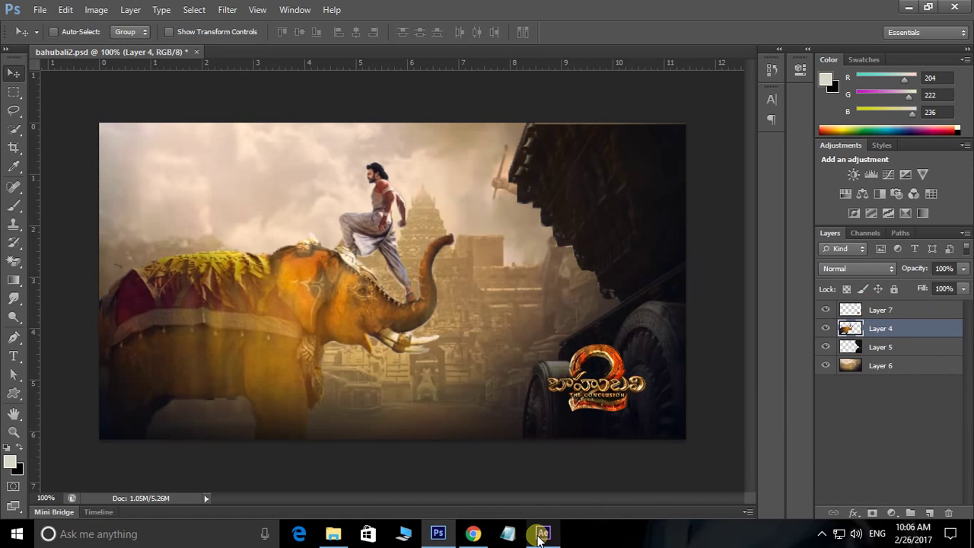
pyautogui.click(542, 533)
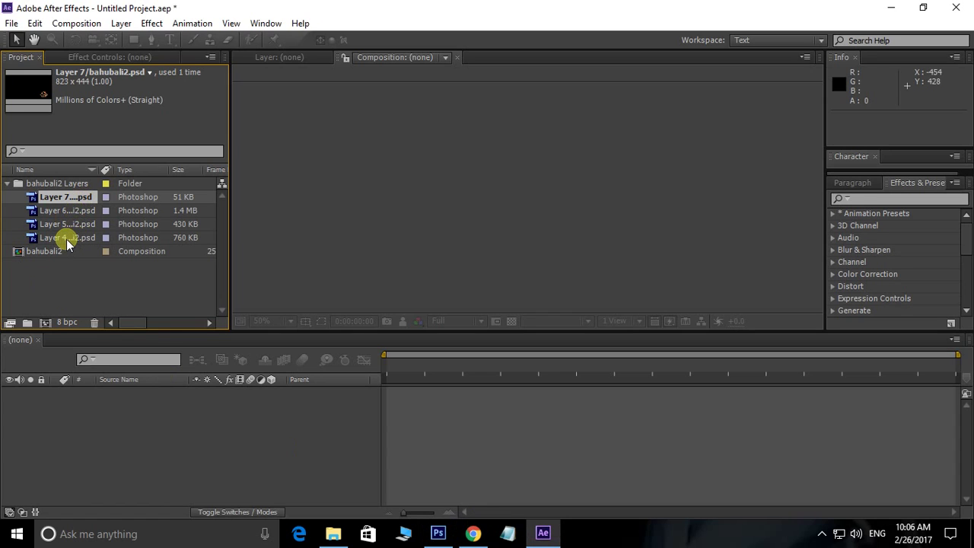
# Step: Extend the selection through Layer 4 and create a single composition from all four layers, using Layer 7's dimensions
pyautogui.keyDown('shift'); pyautogui.click(67, 238); pyautogui.keyUp('shift')
pyautogui.moveTo(31, 204); pyautogui.dragTo(425, 205)
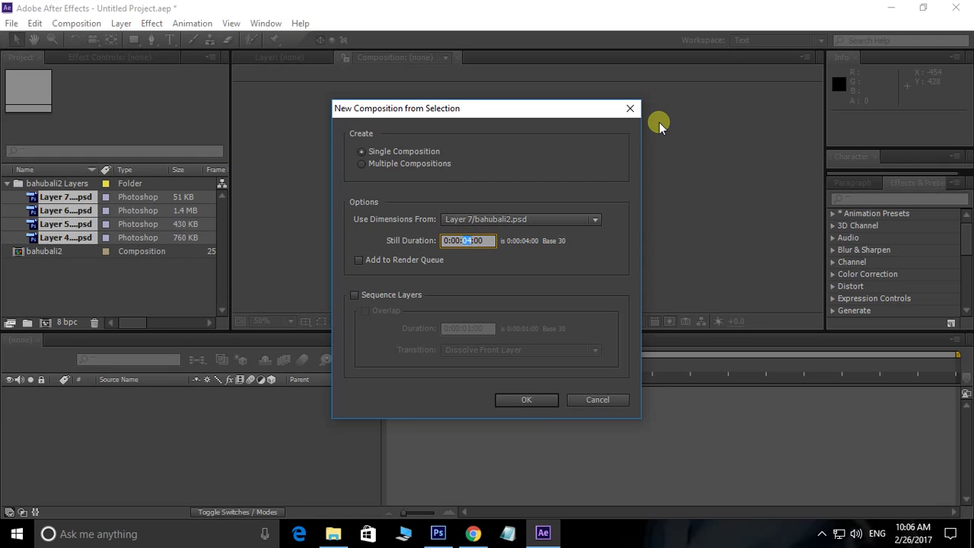
pyautogui.click(522, 398)
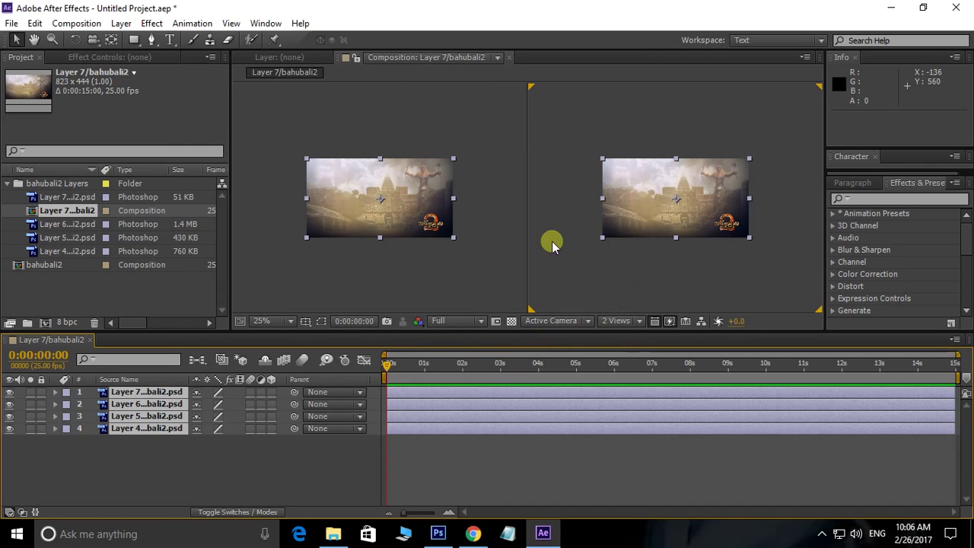
# Step: Show the composition in a single view at 50% magnification, centred in the viewer
pyautogui.click(640, 321)
pyautogui.click(636, 339)
pyautogui.scroll(2, 519, 199)
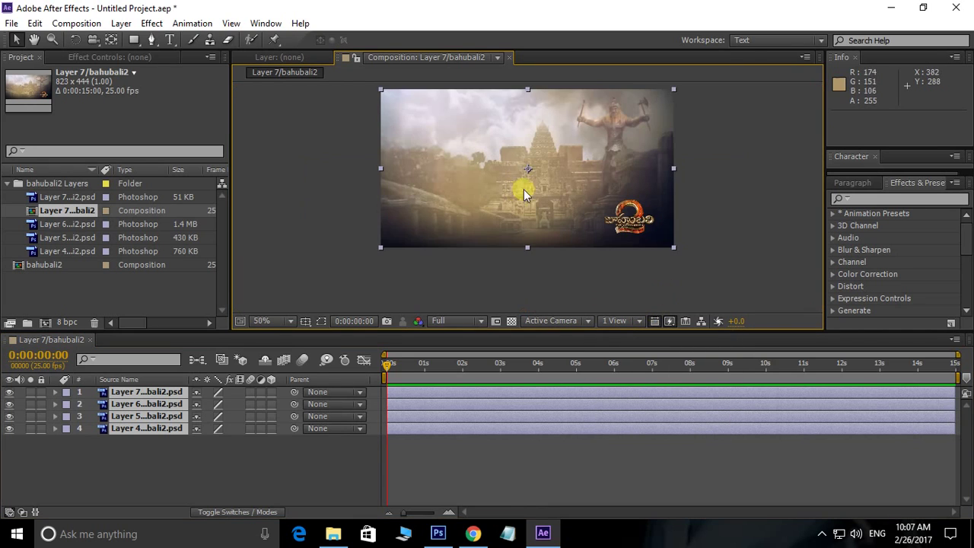
pyautogui.moveTo(526, 208); pyautogui.dragTo(532, 217)
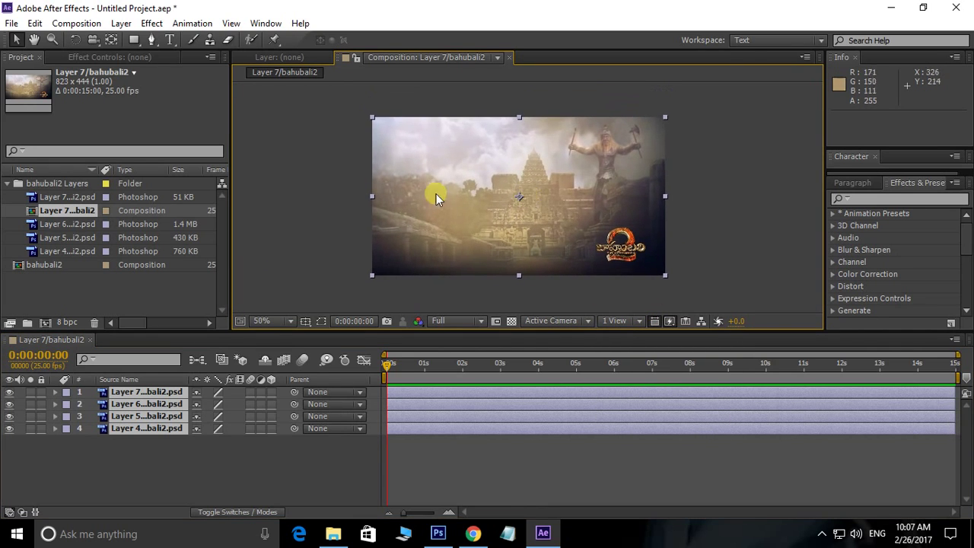
# Step: Hide the Layer 7 logo and toggle the visibility of Layer 6 to identify its artwork
pyautogui.click(9, 393)
pyautogui.click(9, 392)
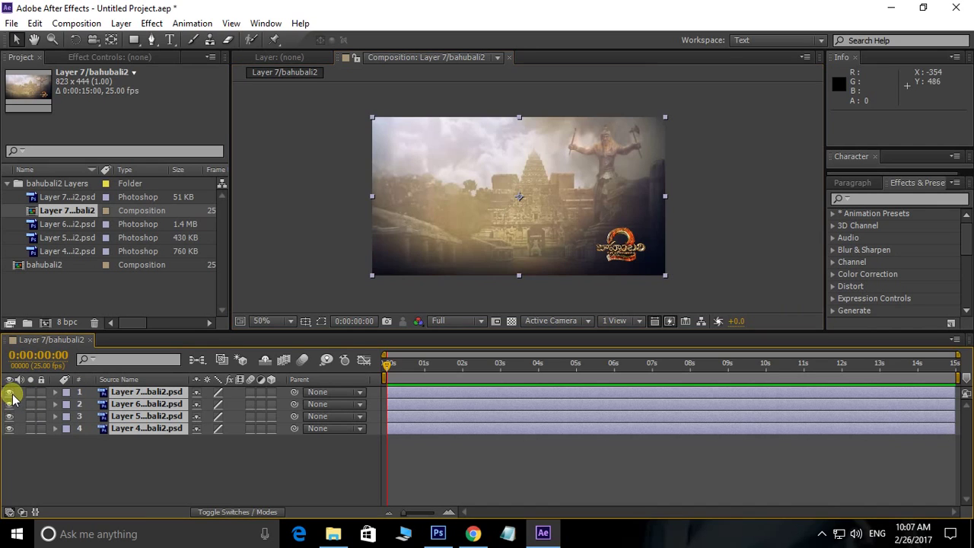
pyautogui.click(96, 469)
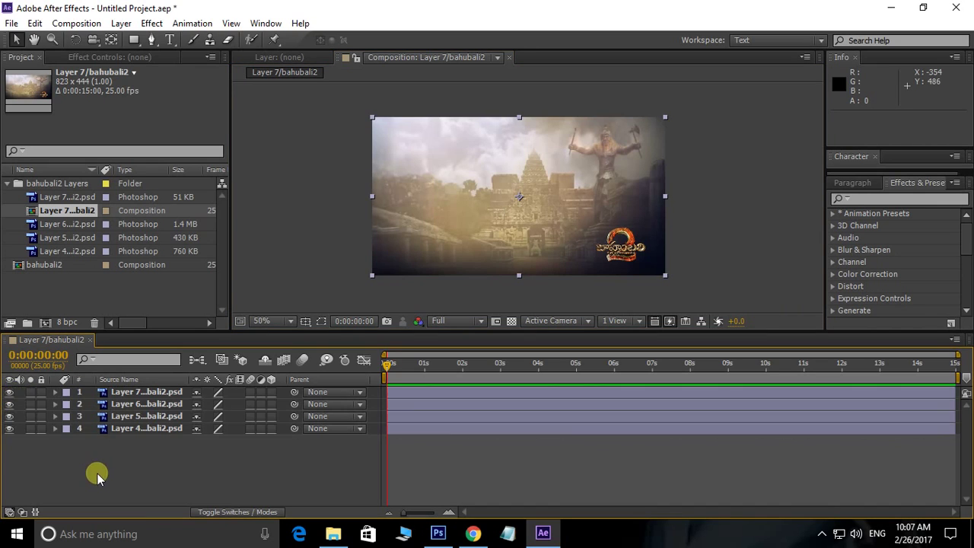
pyautogui.click(9, 393)
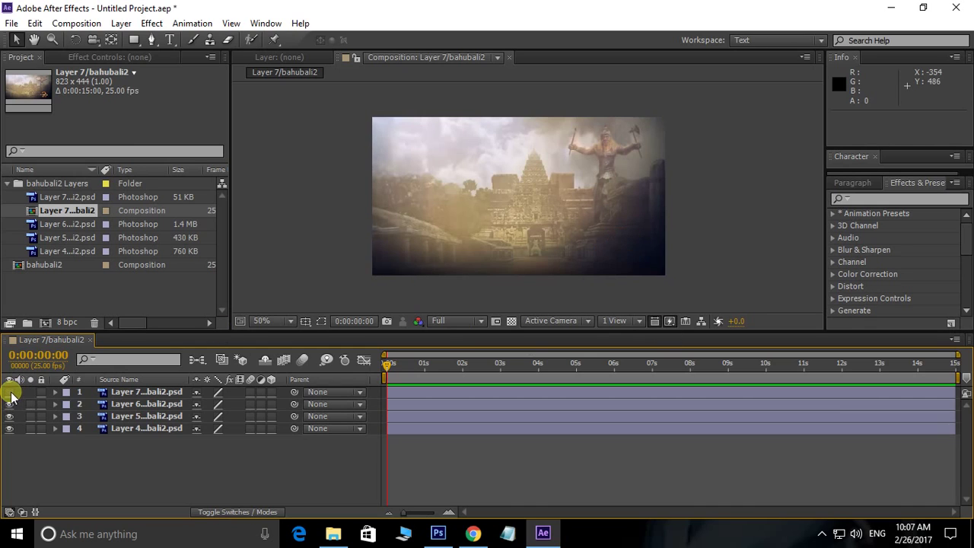
pyautogui.click(9, 404)
pyautogui.click(9, 404)
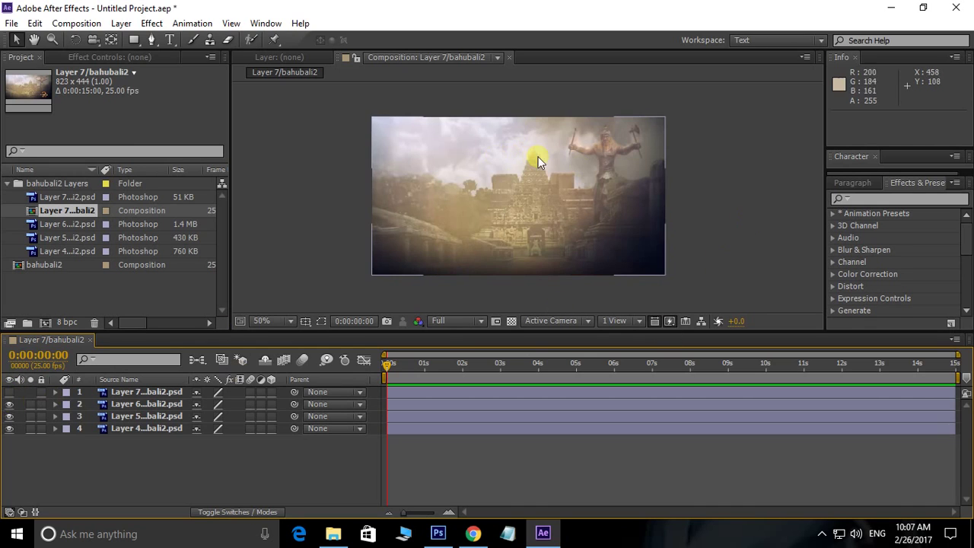
# Step: Move Layer 6 to the bottom of the layer stack and hide Layer 5 and Layer 4
pyautogui.click(156, 396)
pyautogui.click(152, 407)
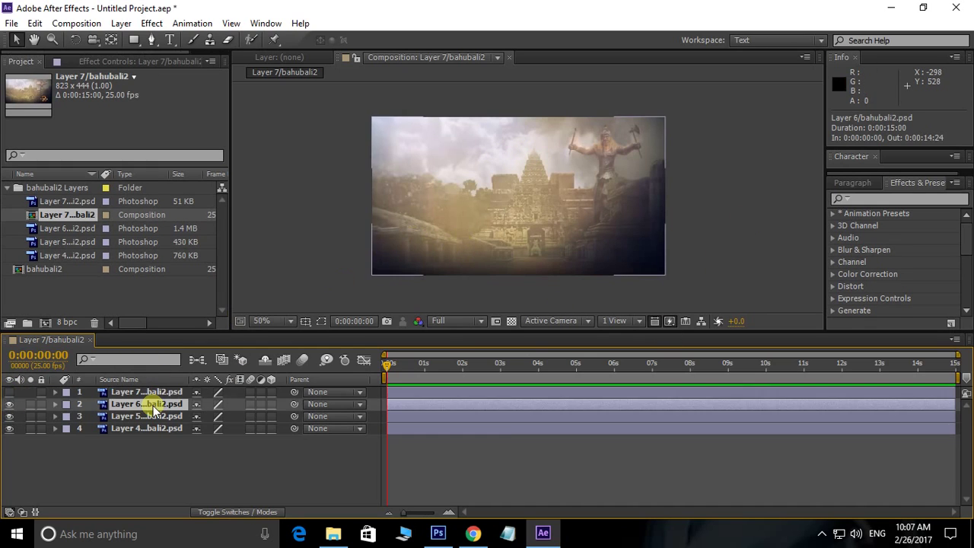
pyautogui.moveTo(152, 408); pyautogui.dragTo(148, 432)
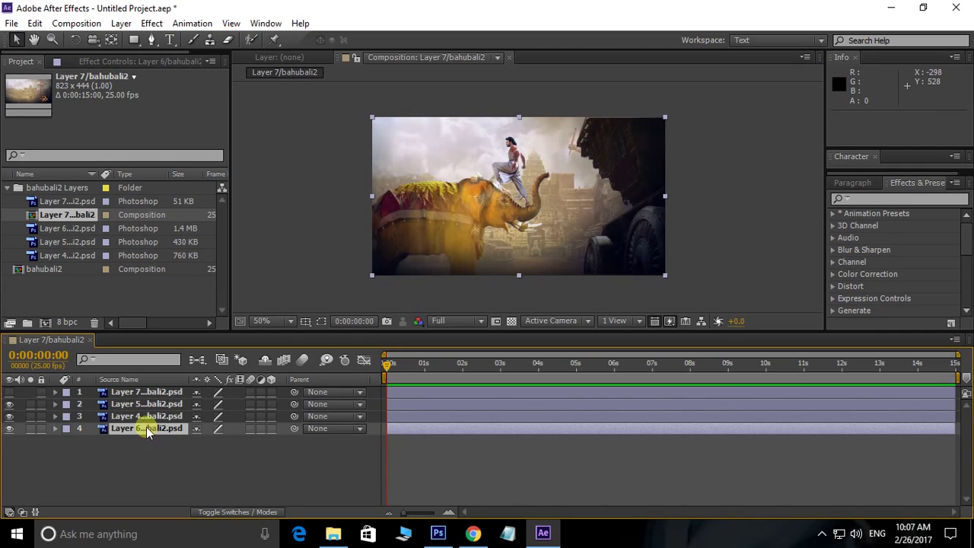
pyautogui.click(9, 404)
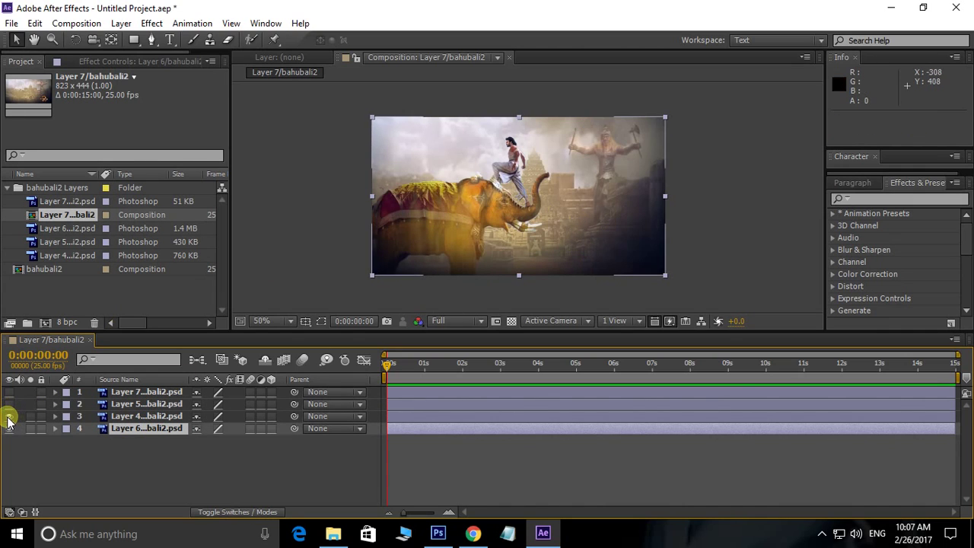
pyautogui.click(9, 417)
# Step: Pre-compose Layer 6, leaving all attributes in Layer 7/bahubali2
pyautogui.moveTo(514, 195); pyautogui.dragTo(522, 202)
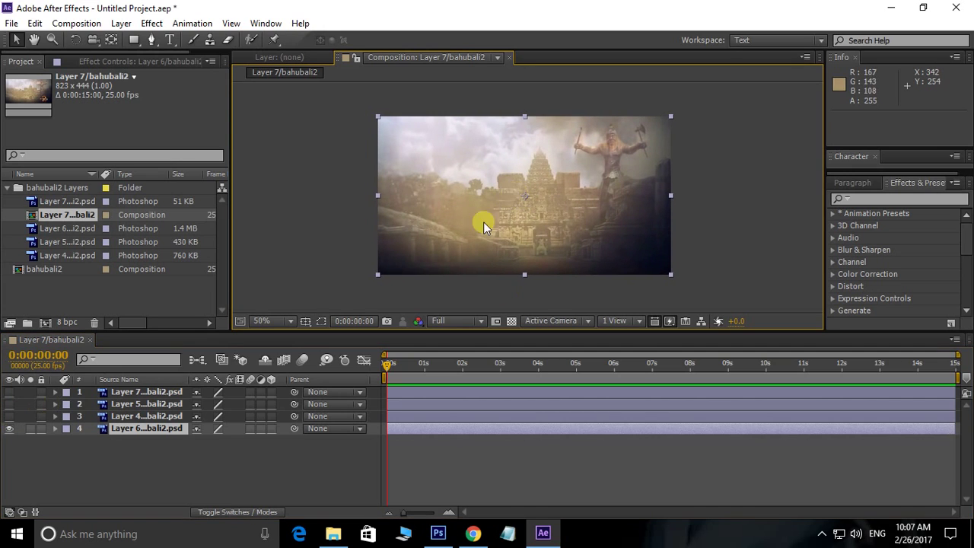
pyautogui.moveTo(587, 115)
pyautogui.mouseDown()
pyautogui.moveTo(583, 135)
pyautogui.moveTo(581, 124)
pyautogui.mouseUp()
pyautogui.rightClick(158, 432)
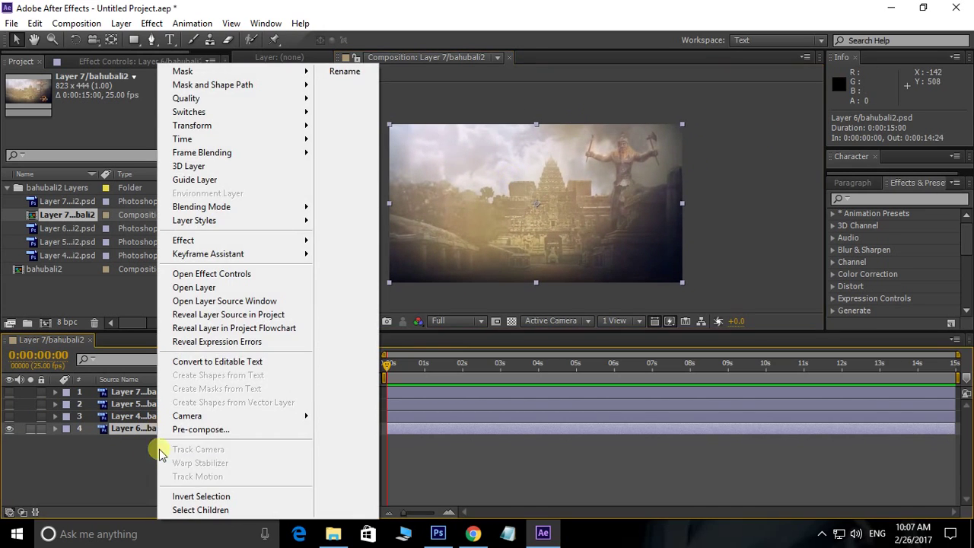
pyautogui.click(219, 432)
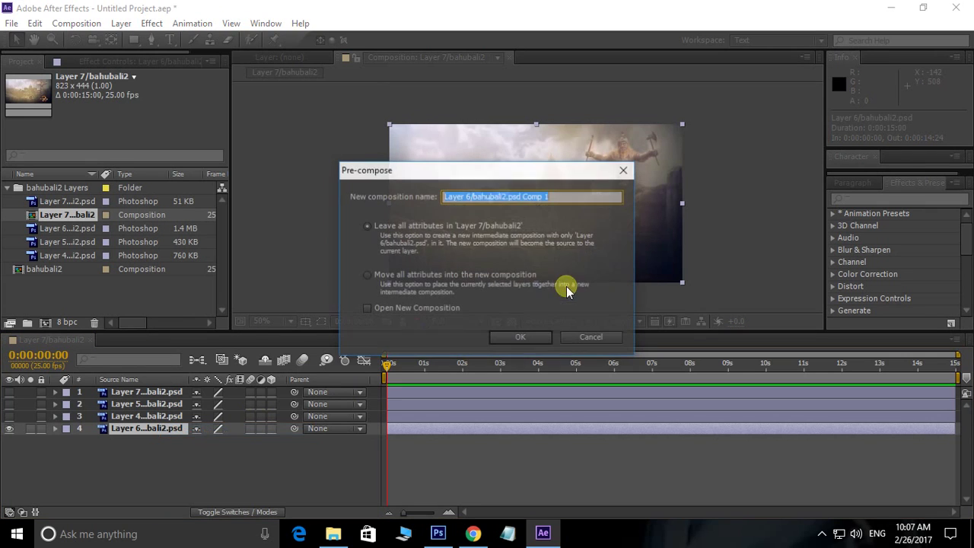
pyautogui.click(526, 336)
pyautogui.moveTo(580, 200); pyautogui.dragTo(579, 194)
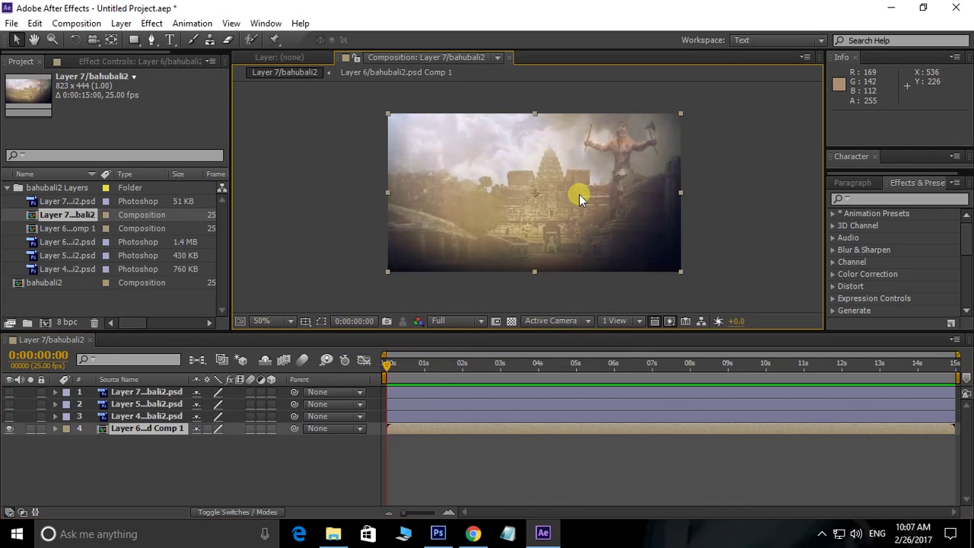
# Step: Open the Layer 6 pre-composition and inspect the temple background around the statue up close
pyautogui.doubleClick(145, 429)
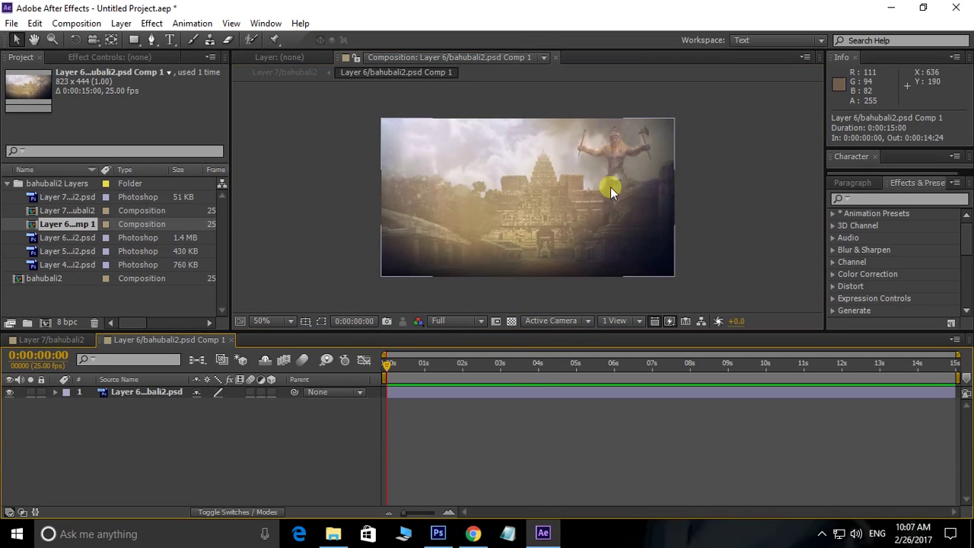
pyautogui.click(63, 339)
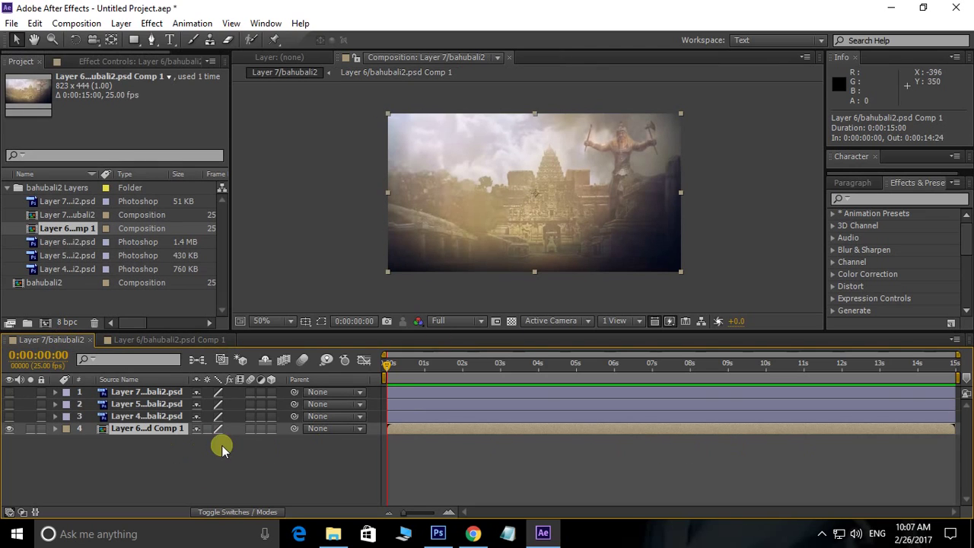
pyautogui.doubleClick(143, 429)
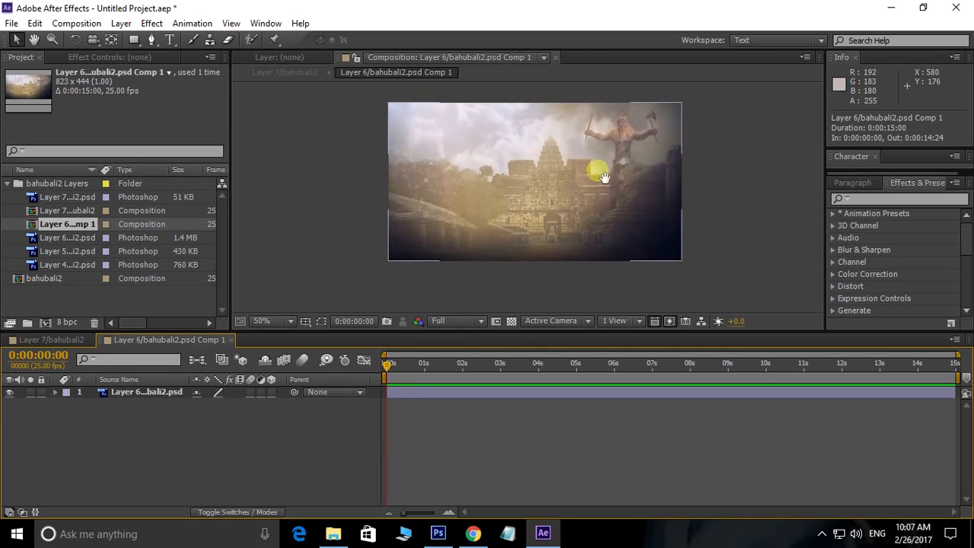
pyautogui.moveTo(603, 176); pyautogui.dragTo(526, 205)
pyautogui.scroll(2, 606, 150)
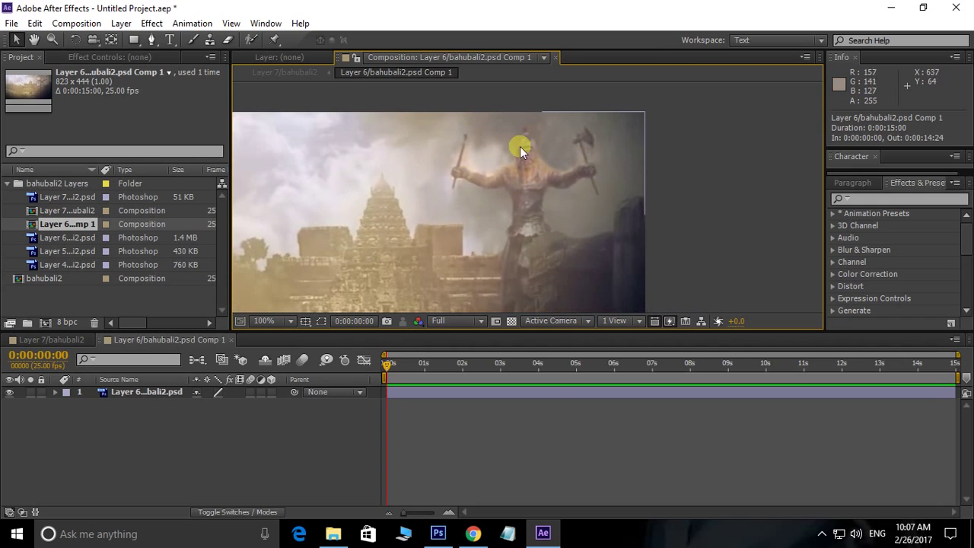
pyautogui.moveTo(561, 176); pyautogui.dragTo(573, 184)
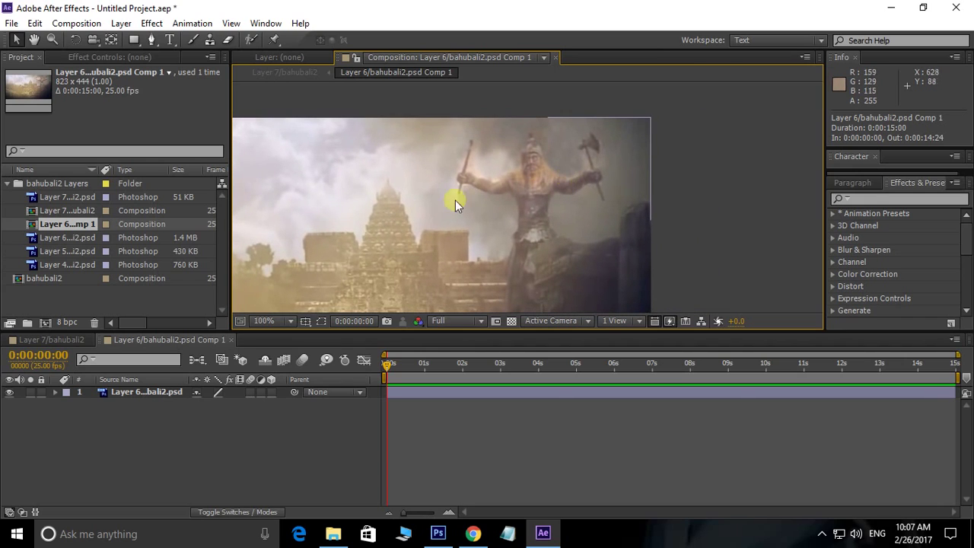
# Step: Import Fire Flames Green Screen.mp4, add it above Layer 6 in the pre-composition, and move it to about position 472, 93
pyautogui.click(7, 185)
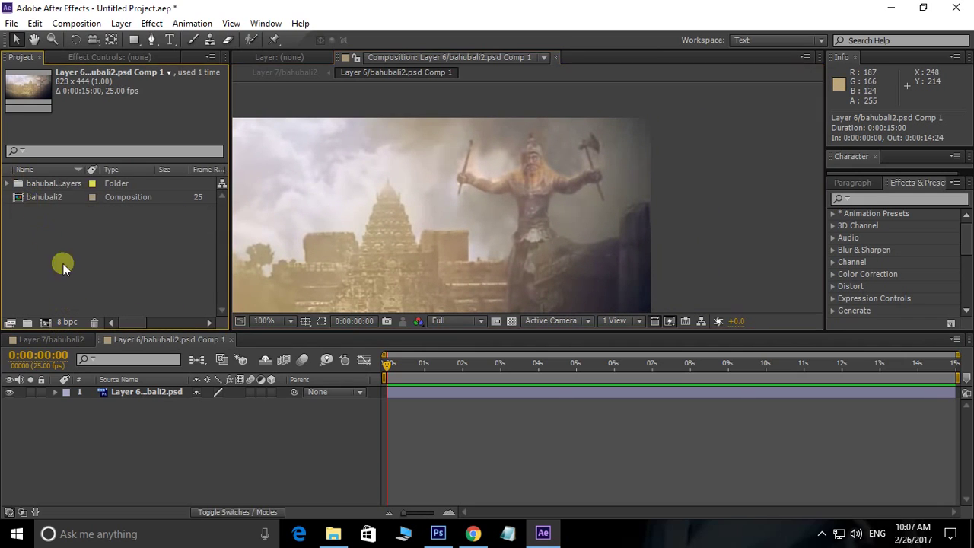
pyautogui.doubleClick(91, 248)
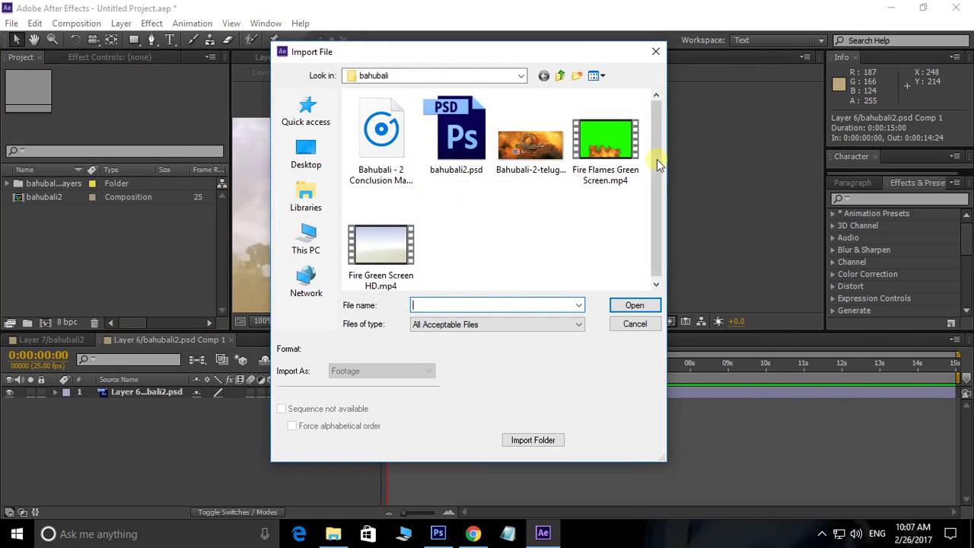
pyautogui.click(607, 144)
pyautogui.click(634, 305)
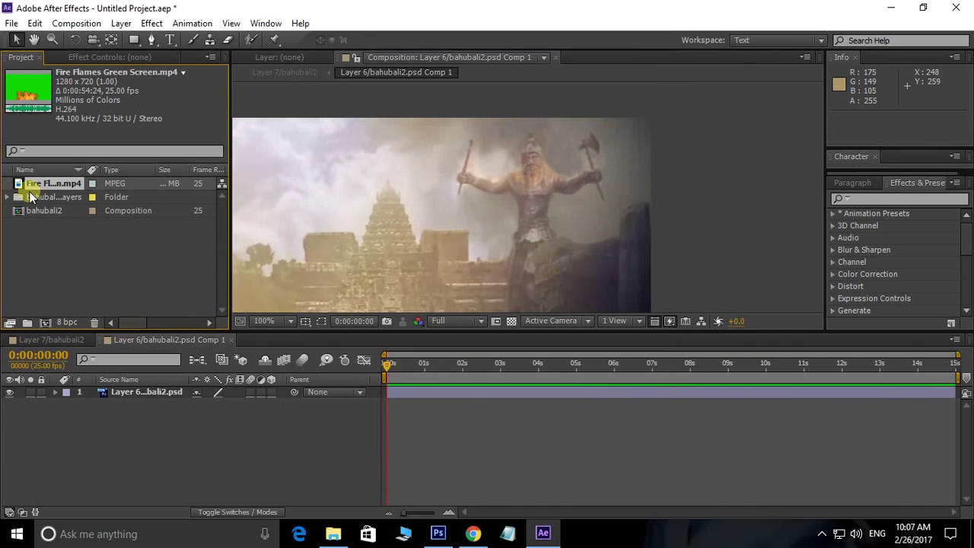
pyautogui.moveTo(19, 187); pyautogui.dragTo(385, 228)
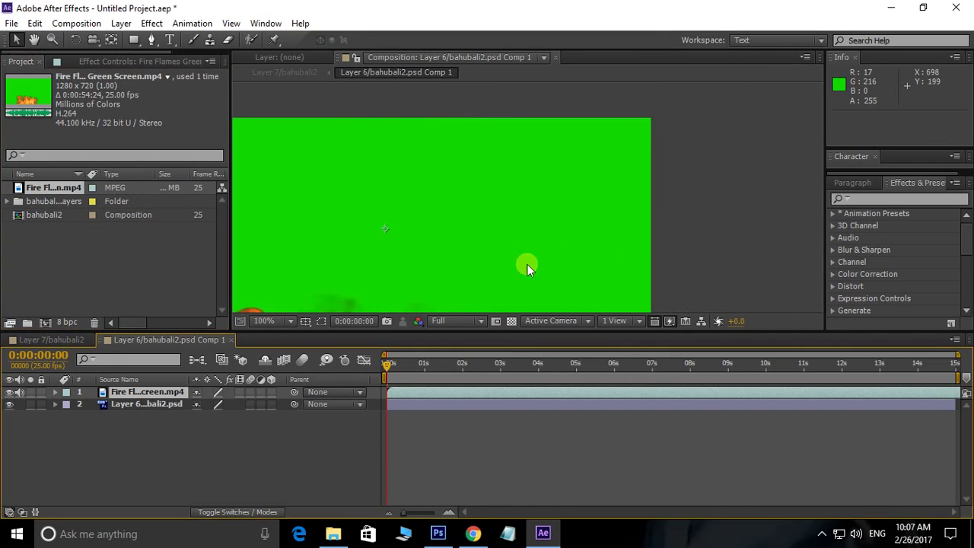
pyautogui.moveTo(475, 232); pyautogui.dragTo(502, 190)
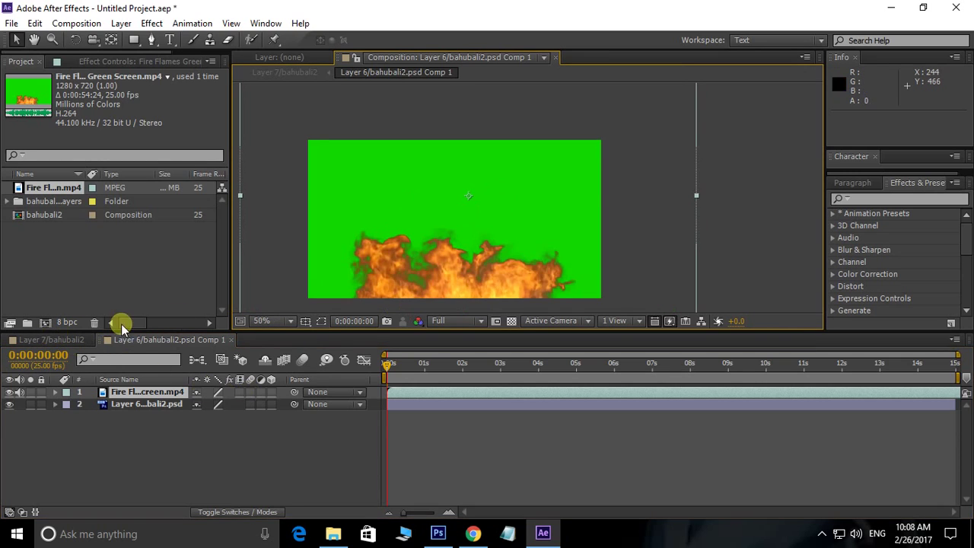
pyautogui.moveTo(574, 184); pyautogui.dragTo(583, 163)
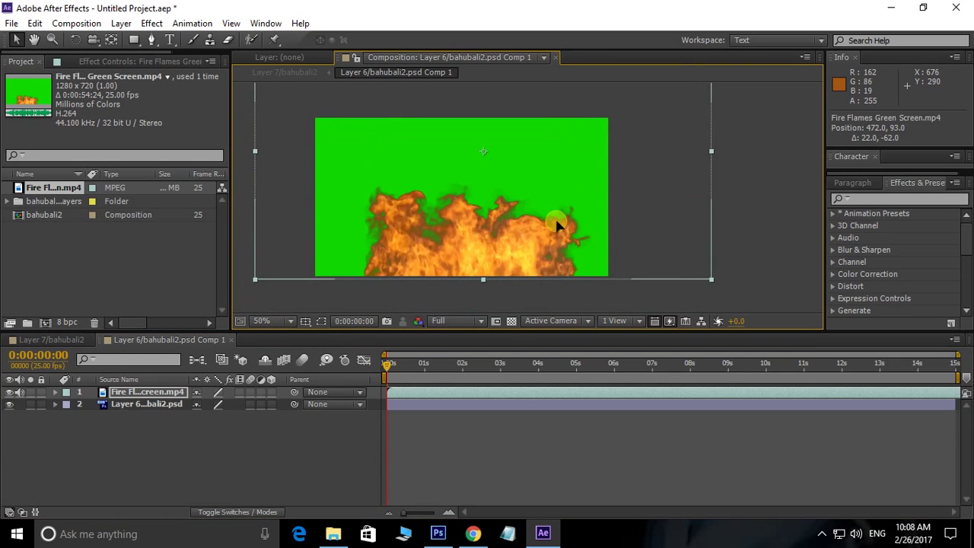
# Step: Search the effects for "keyli" and apply Keylight (1.2) to the Fire Flames Green Screen.mp4 layer
pyautogui.click(885, 201)
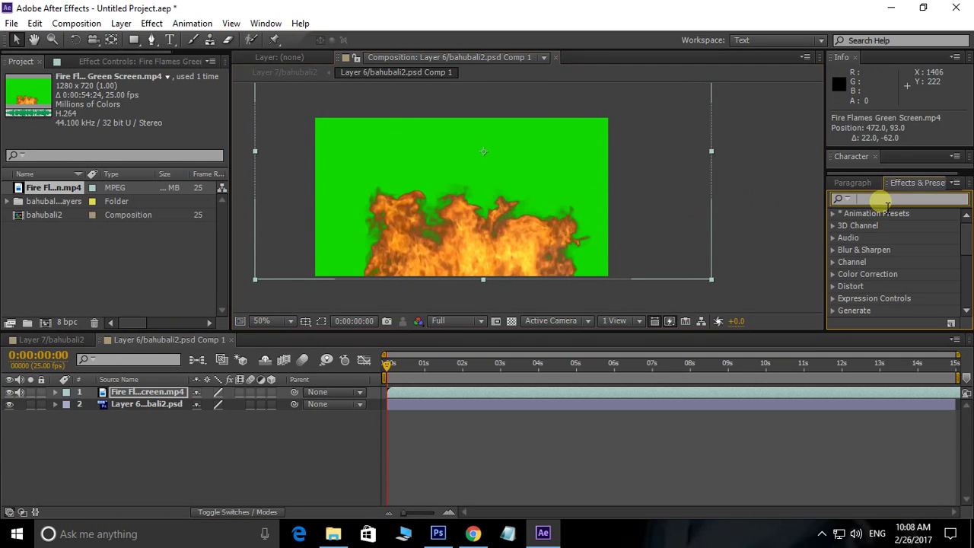
pyautogui.write('keyln')
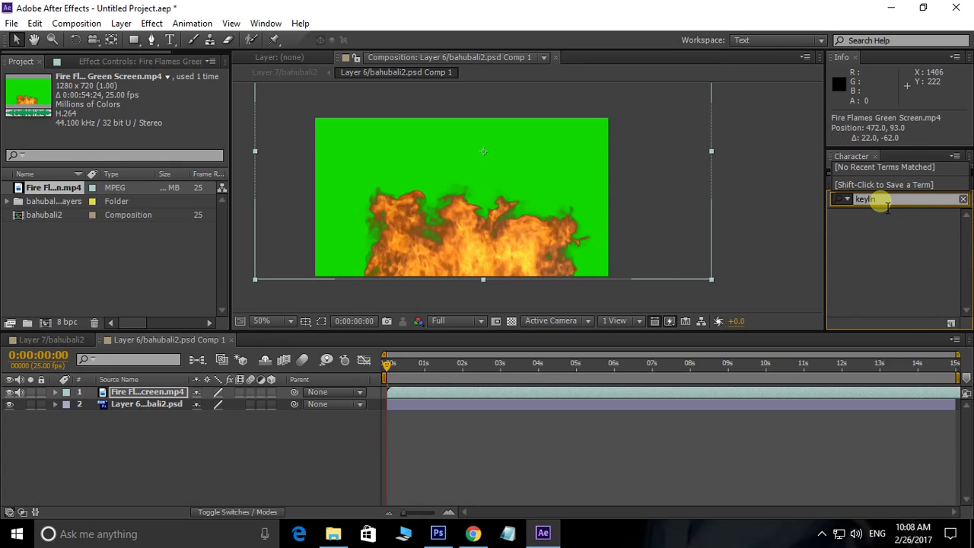
pyautogui.press('BackSpace')
pyautogui.write('i')
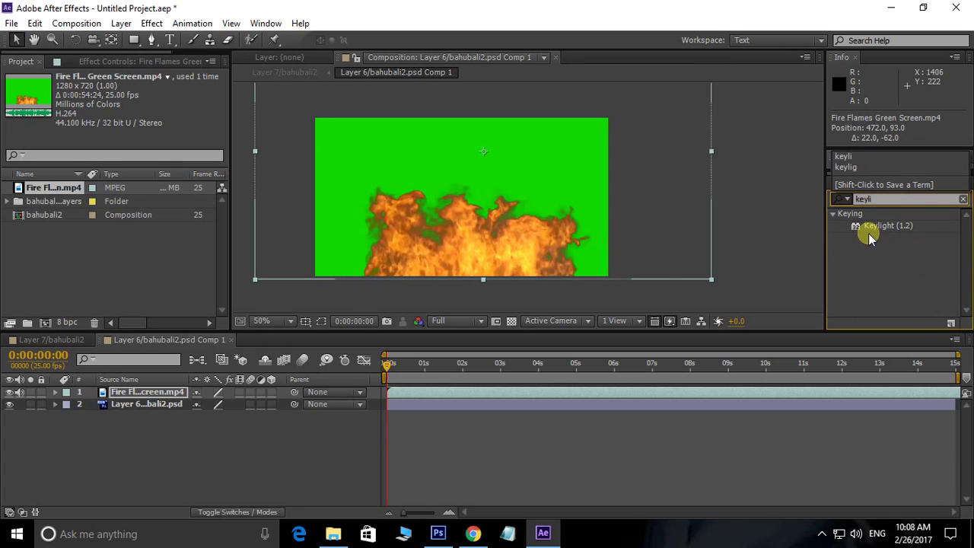
pyautogui.click(776, 249)
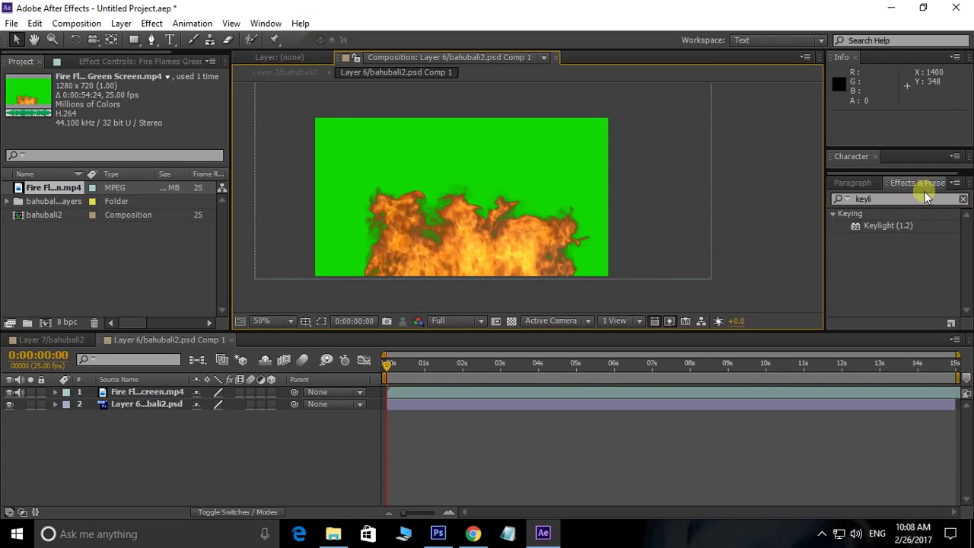
pyautogui.moveTo(886, 201); pyautogui.dragTo(830, 201)
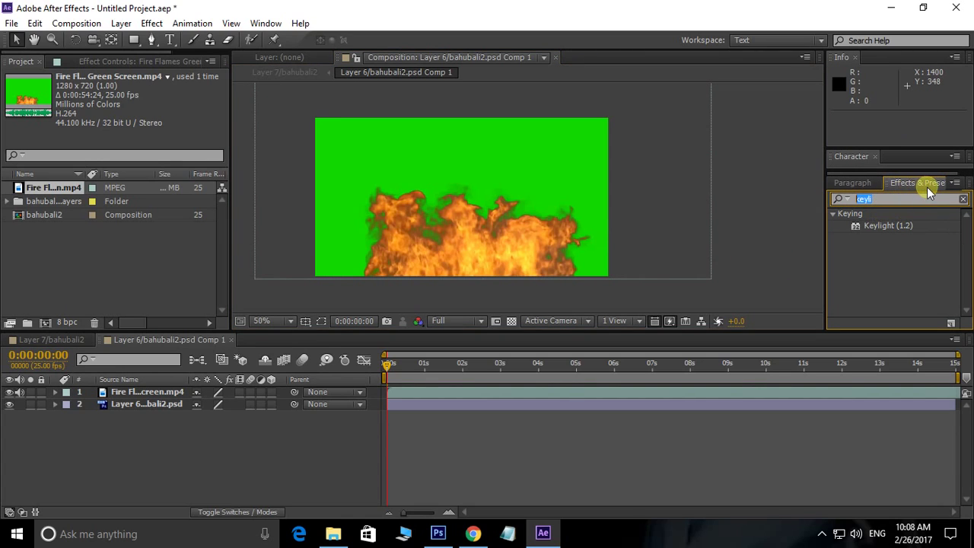
pyautogui.click(263, 23)
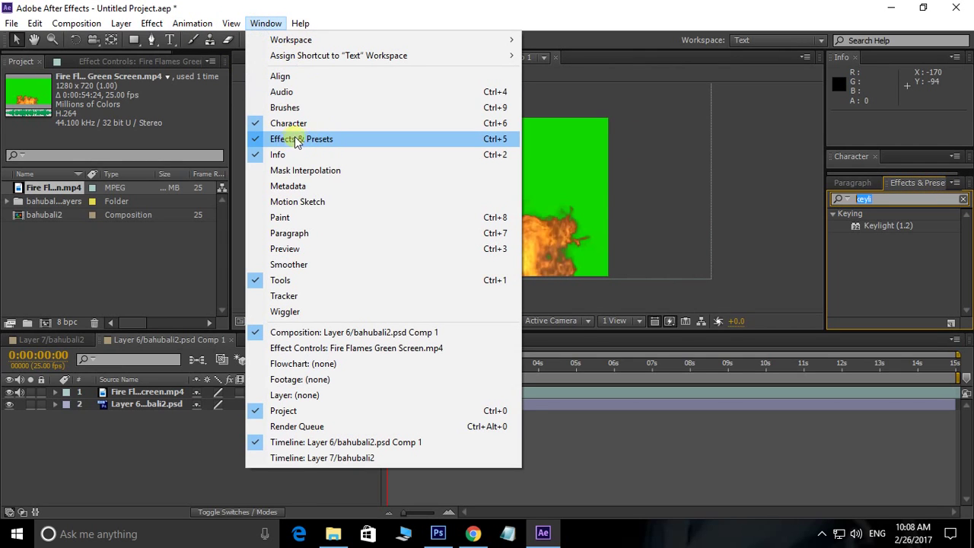
pyautogui.click(266, 23)
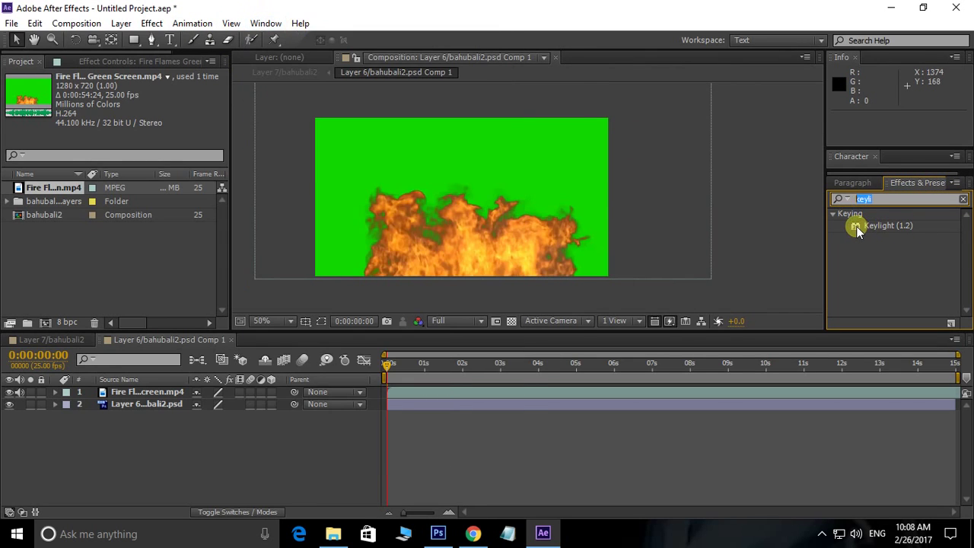
pyautogui.moveTo(857, 231); pyautogui.dragTo(623, 199)
pyautogui.moveTo(552, 182); pyautogui.dragTo(554, 185)
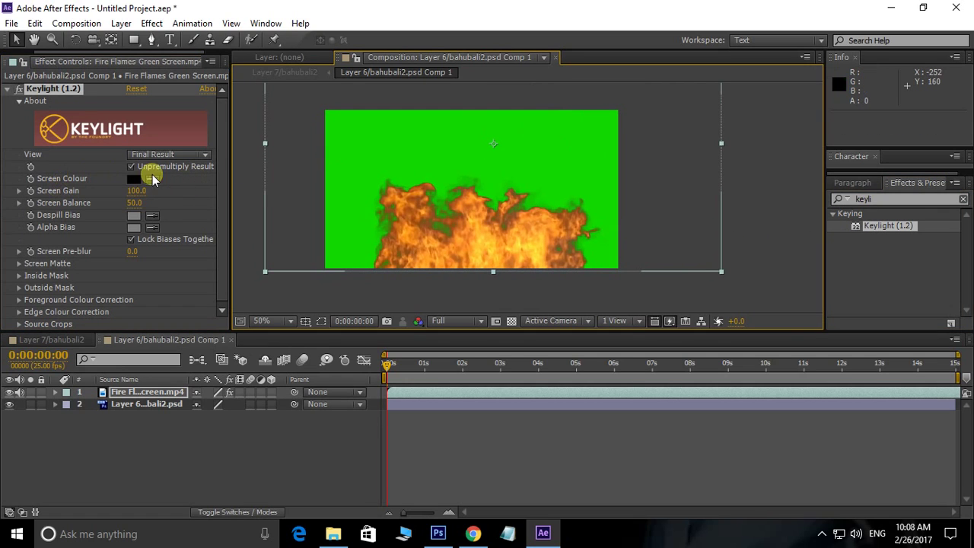
# Step: Sample the clip's green background as the Keylight Screen Colour and preview the keyed fire over the temple
pyautogui.click(153, 181)
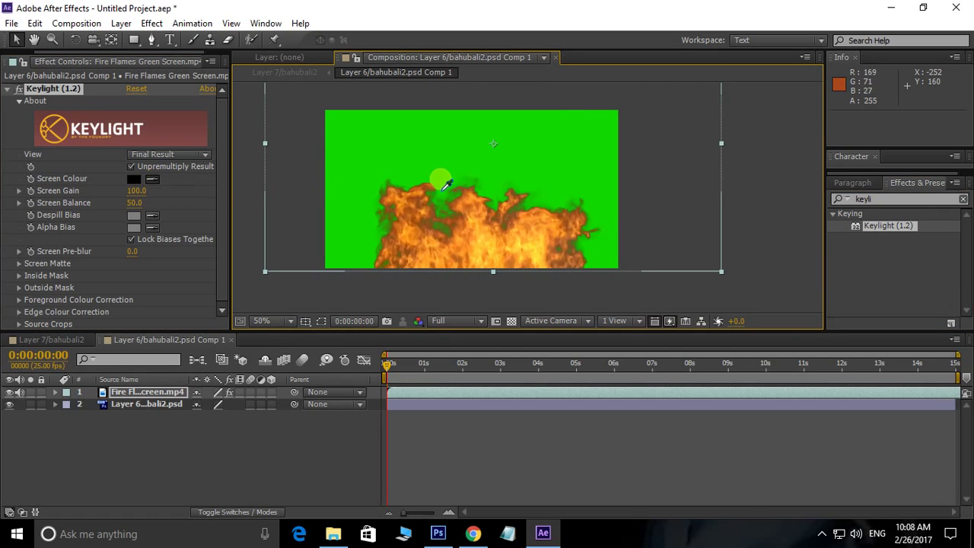
pyautogui.click(417, 147)
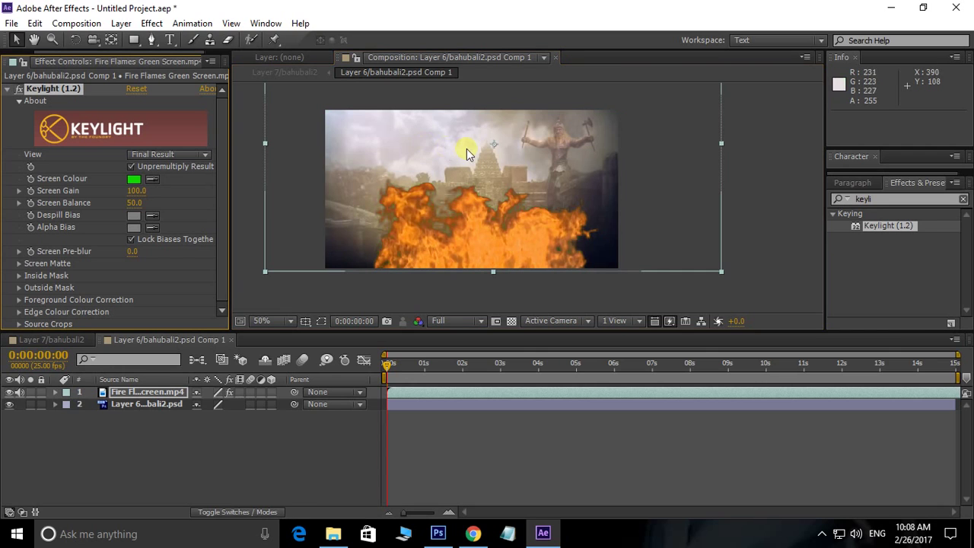
pyautogui.moveTo(611, 168); pyautogui.dragTo(533, 177)
pyautogui.moveTo(372, 272); pyautogui.dragTo(426, 280)
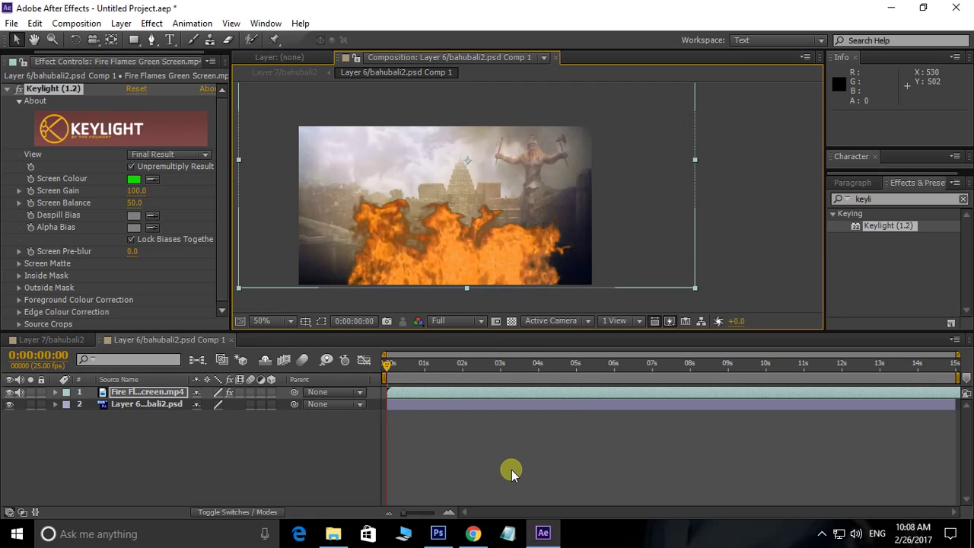
pyautogui.press('space')
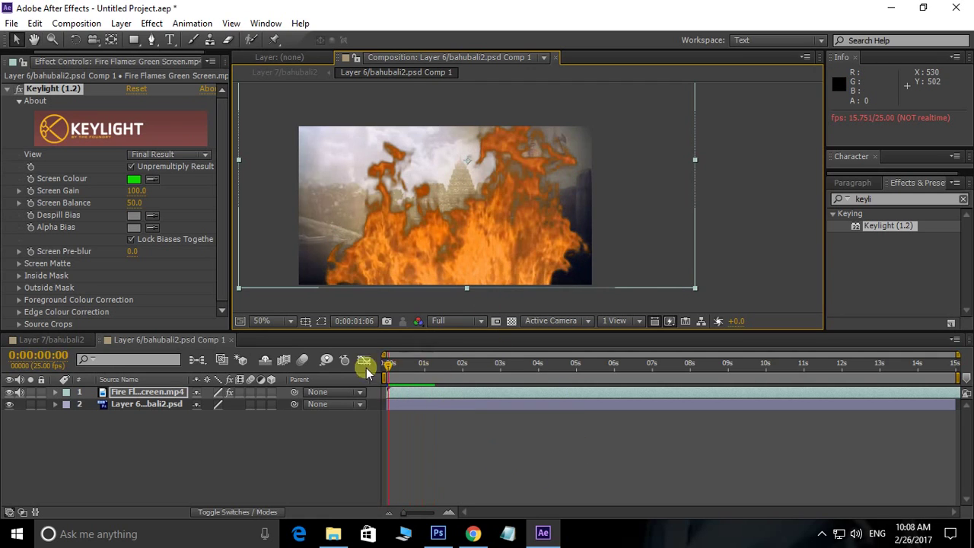
pyautogui.moveTo(515, 214); pyautogui.dragTo(434, 213)
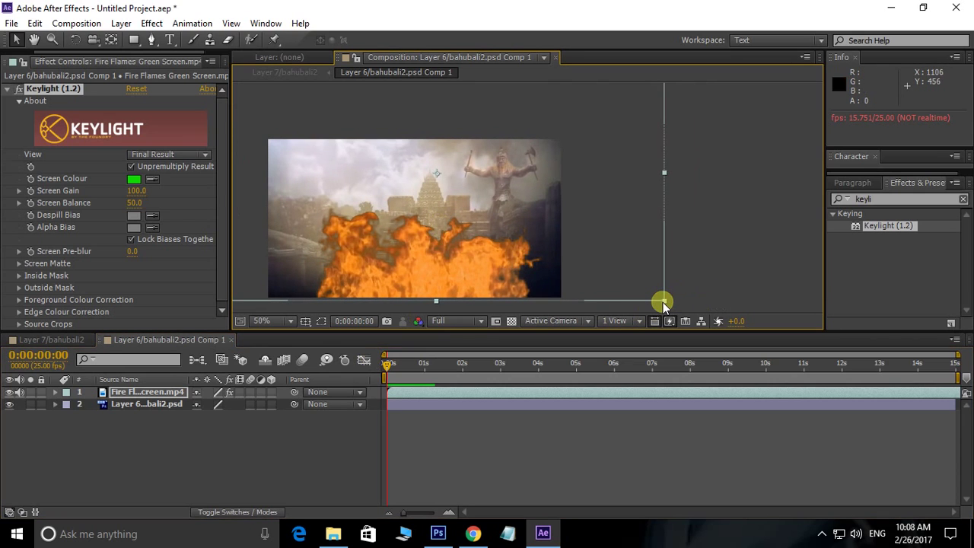
# Step: Scale the Fire Flames Green Screen.mp4 layer down to about 10%, 15% and place it above the statue's axe-holding arm
pyautogui.moveTo(663, 302); pyautogui.dragTo(486, 218)
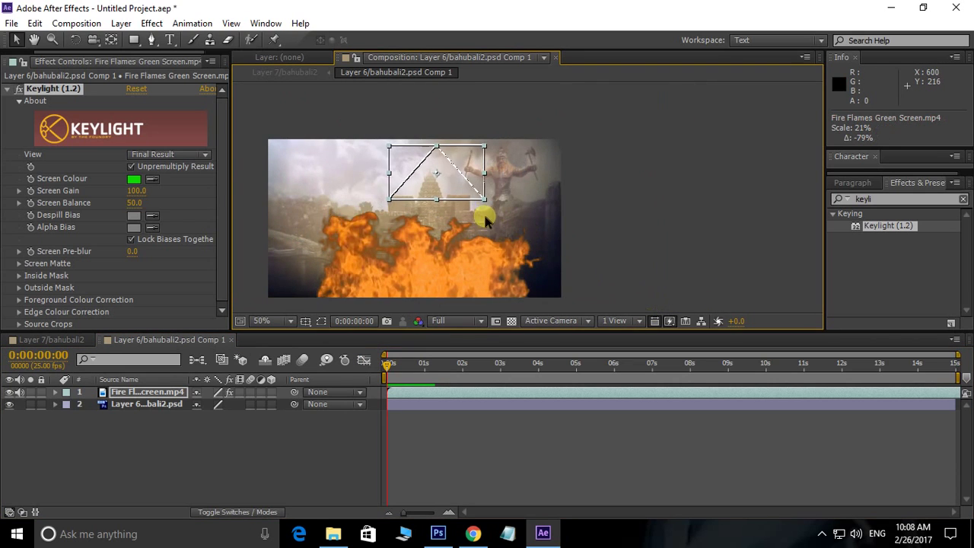
pyautogui.scroll(2, 486, 219)
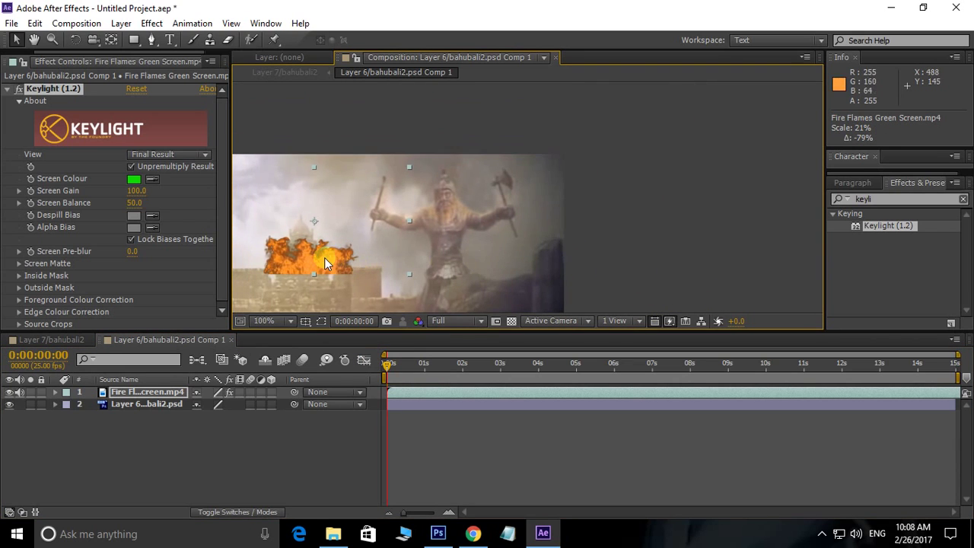
pyautogui.moveTo(325, 259); pyautogui.dragTo(457, 215)
pyautogui.scroll(2, 533, 239)
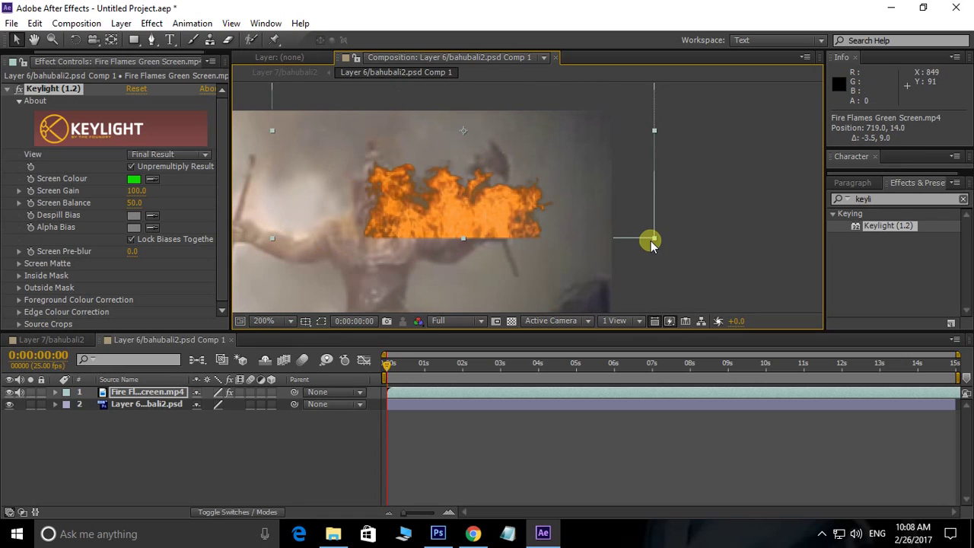
pyautogui.moveTo(653, 242); pyautogui.dragTo(546, 96)
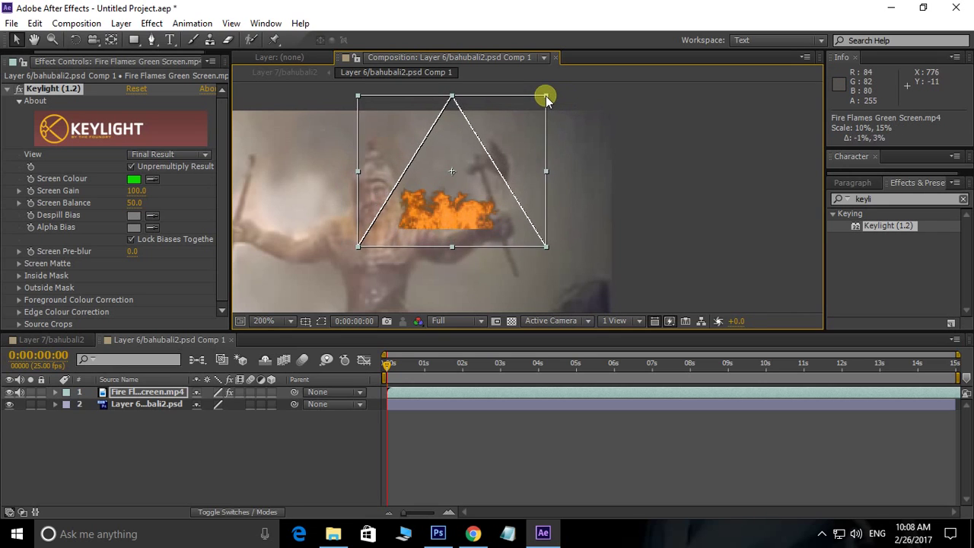
pyautogui.moveTo(460, 200); pyautogui.dragTo(553, 214)
pyautogui.scroll(2, 472, 219)
# Step: Hide the Fire Flames Green Screen.mp4 layer to expose the statue's axe-holding arm for masking
pyautogui.click(134, 395)
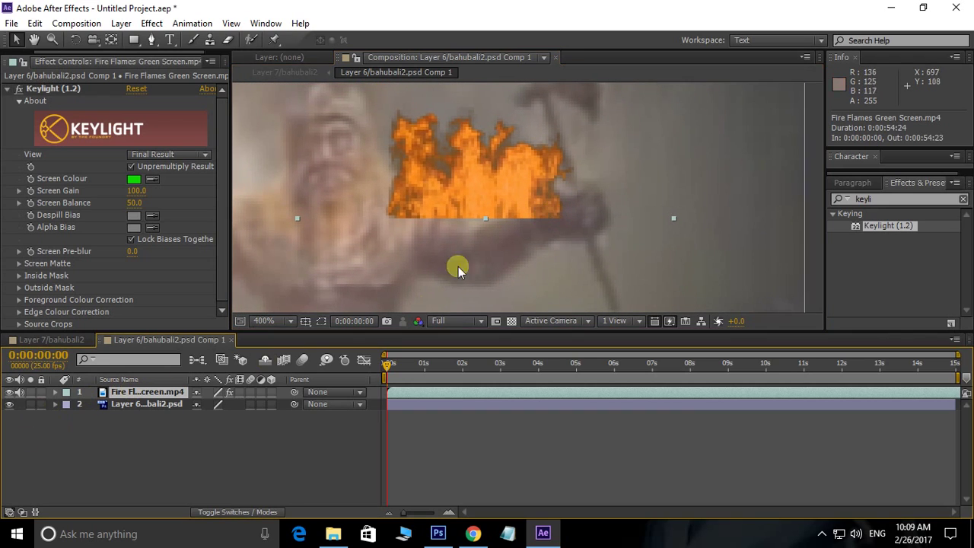
pyautogui.click(9, 392)
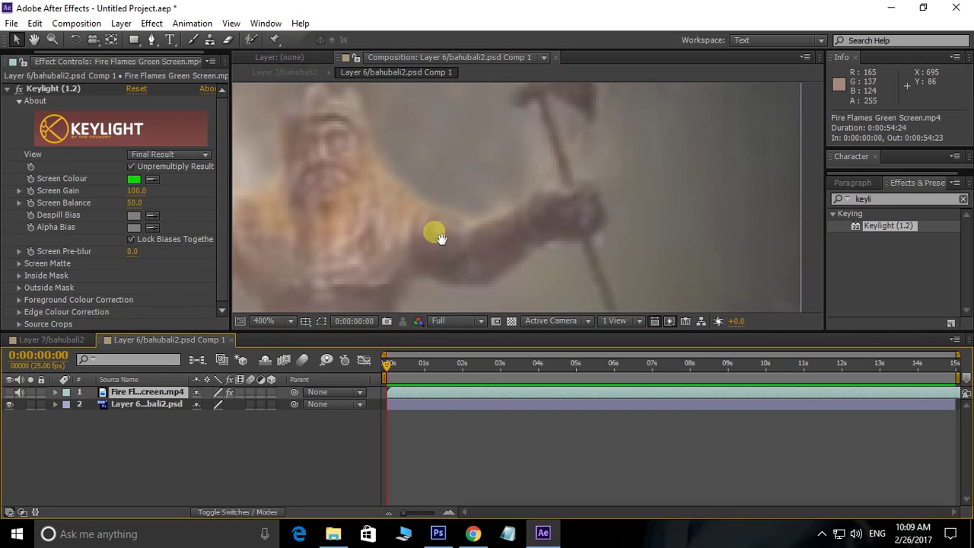
pyautogui.moveTo(435, 233); pyautogui.dragTo(428, 241)
# Step: Draw a closed Pen mask on the fire layer around the gap between the statue's head, raised arm and axe
pyautogui.click(152, 39)
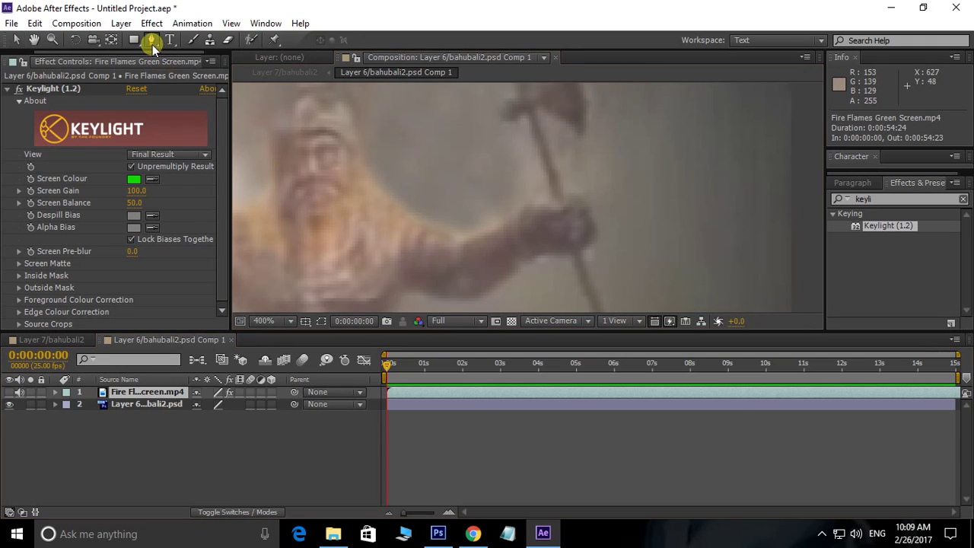
pyautogui.click(397, 210)
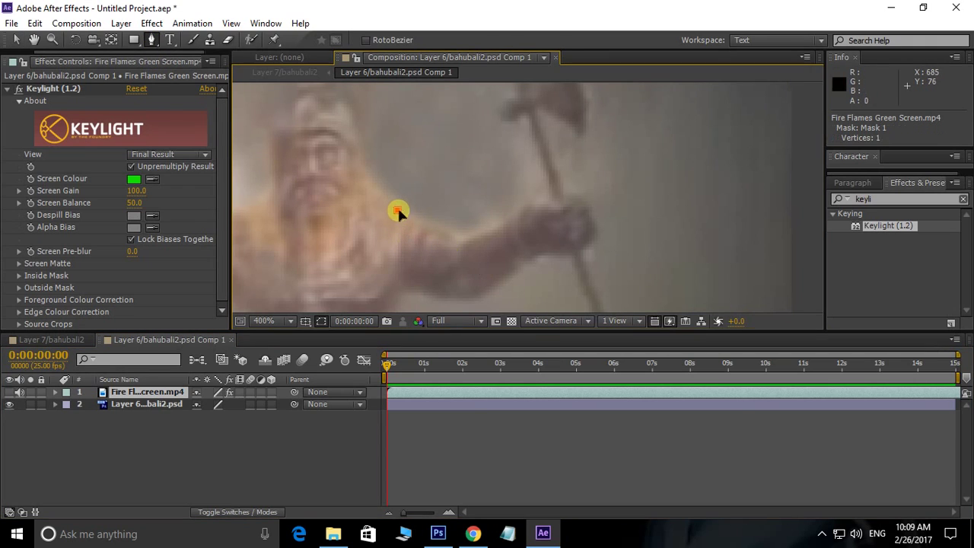
pyautogui.click(455, 240)
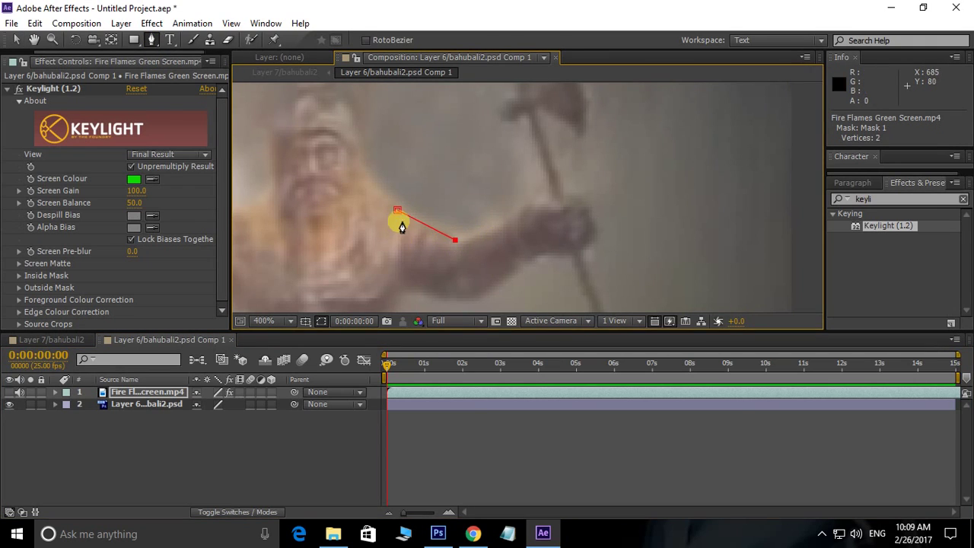
pyautogui.click(520, 214)
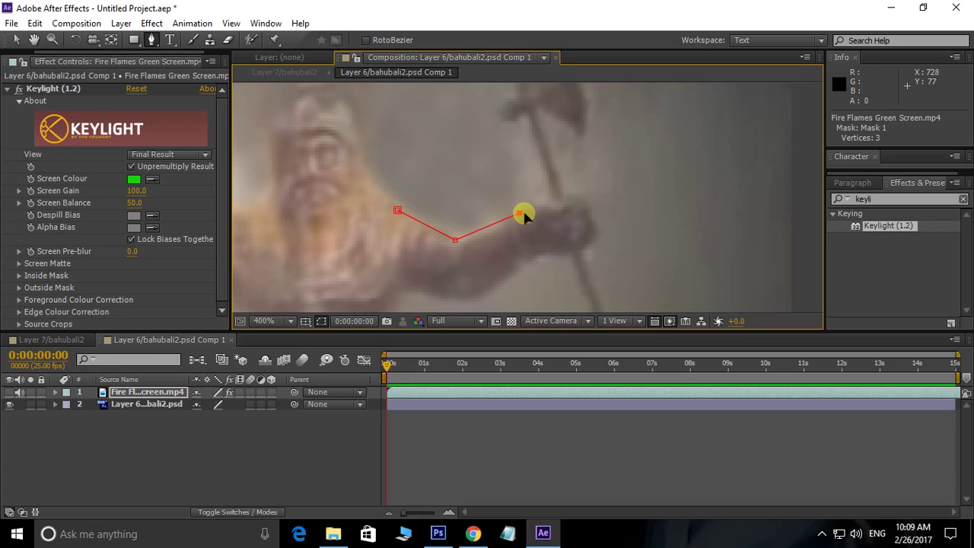
pyautogui.scroll(2, 548, 192)
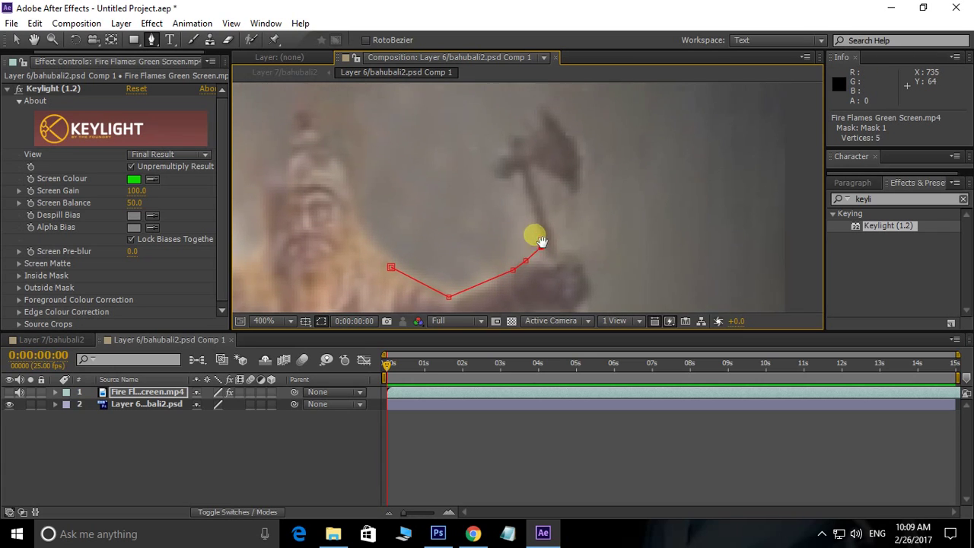
pyautogui.click(523, 193)
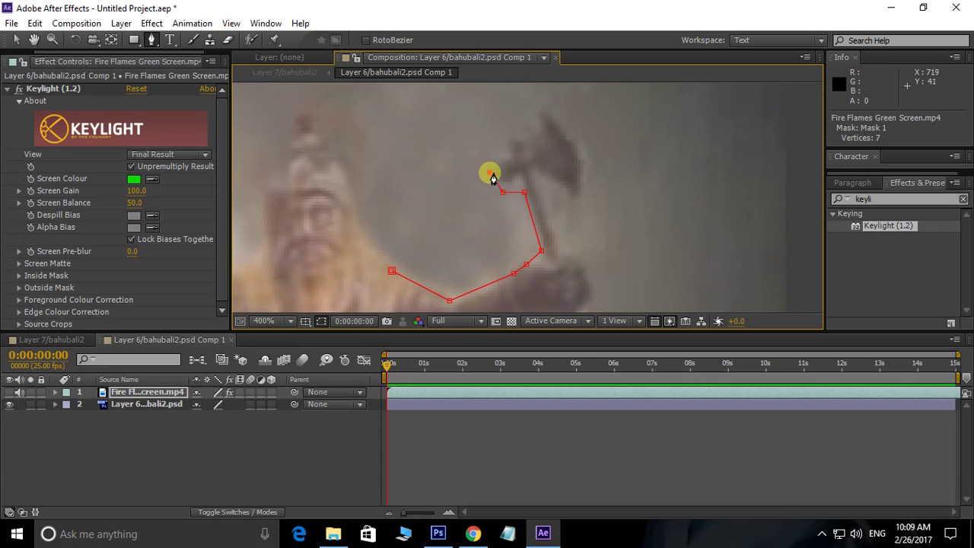
pyautogui.click(490, 175)
pyautogui.click(502, 145)
pyautogui.scroll(2, 510, 156)
pyautogui.click(528, 135)
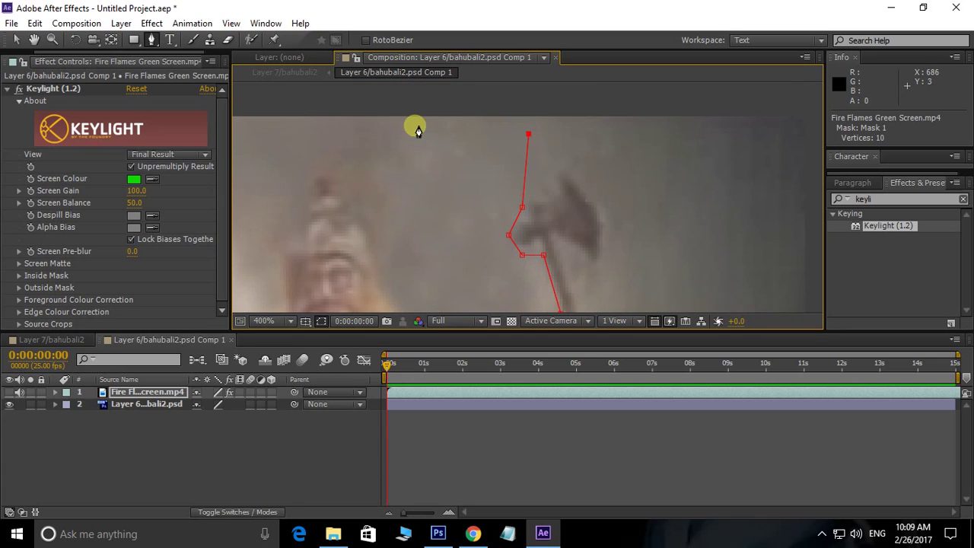
pyautogui.click(408, 125)
pyautogui.moveTo(402, 241); pyautogui.dragTo(384, 166)
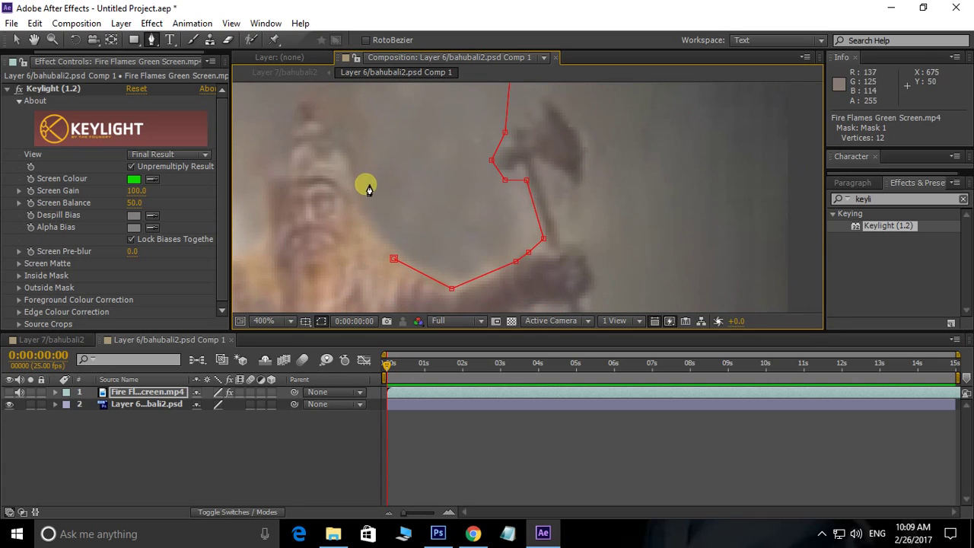
pyautogui.click(365, 184)
pyautogui.click(376, 216)
pyautogui.click(395, 259)
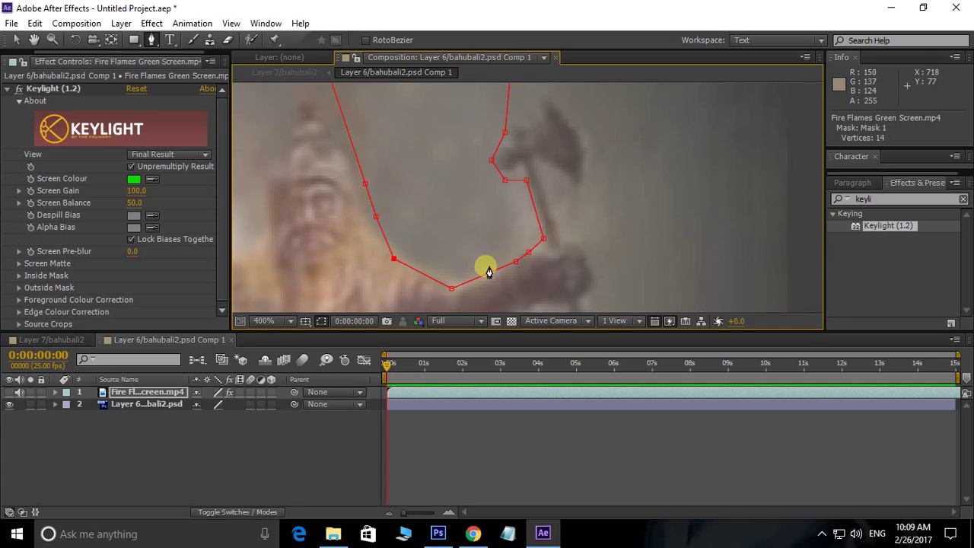
# Step: Show the fire layer again and raise the mask's lowest vertex slightly to fit the top of the arm
pyautogui.click(10, 392)
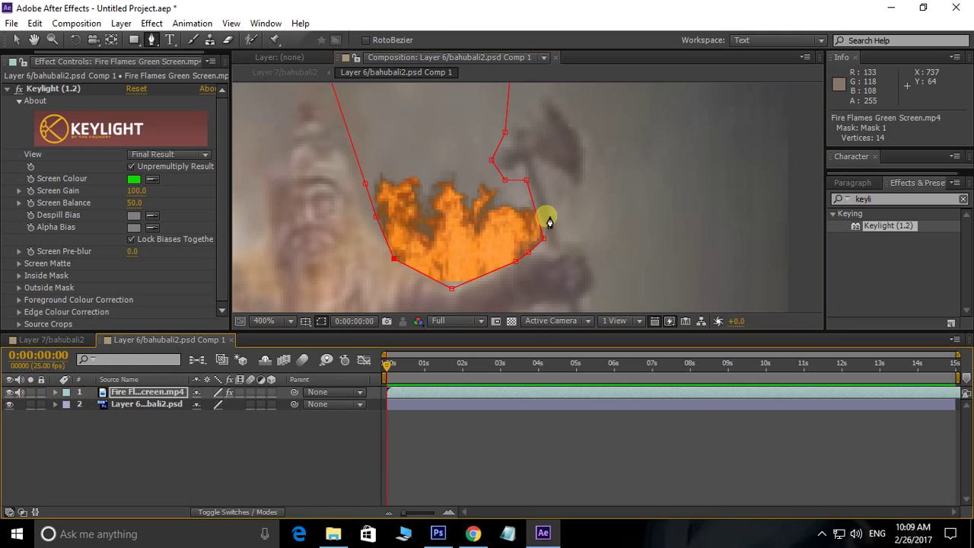
pyautogui.scroll(-1, 561, 137)
pyautogui.moveTo(455, 168); pyautogui.dragTo(446, 178)
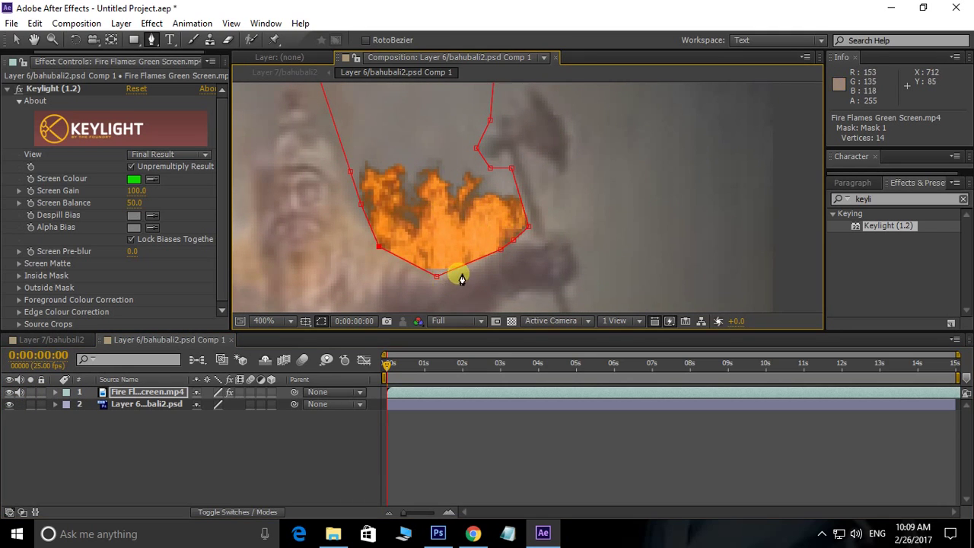
pyautogui.moveTo(436, 277); pyautogui.dragTo(435, 268)
pyautogui.moveTo(469, 239); pyautogui.dragTo(469, 250)
pyautogui.press(',')
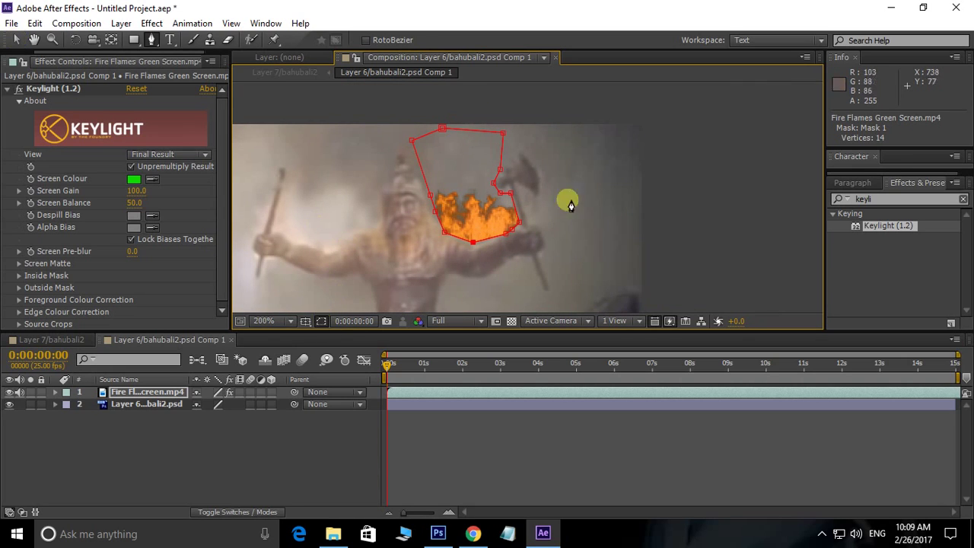
pyautogui.moveTo(444, 115); pyautogui.dragTo(464, 104)
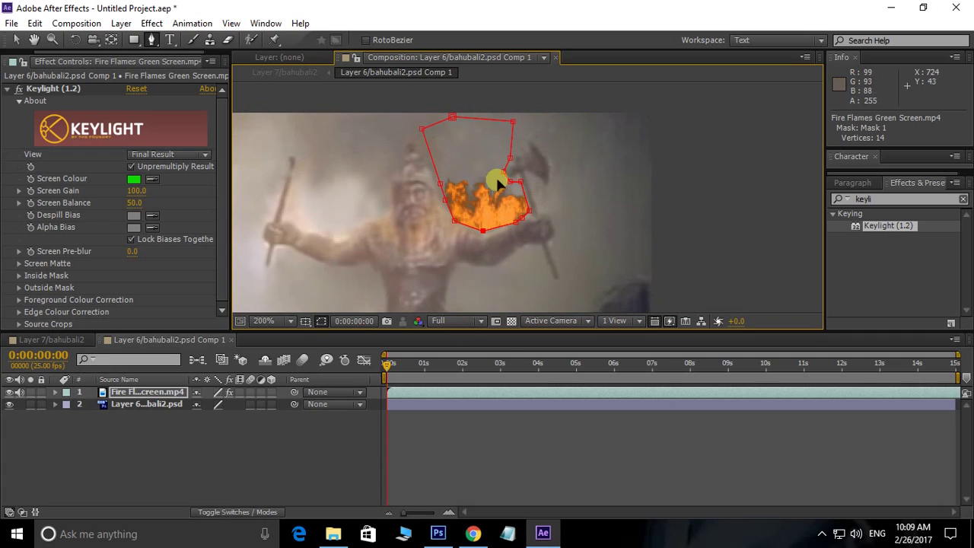
# Step: Hide the mask outline and preview the masked fire burning above the statue's arm
pyautogui.click(321, 321)
pyautogui.scroll(-2, 533, 198)
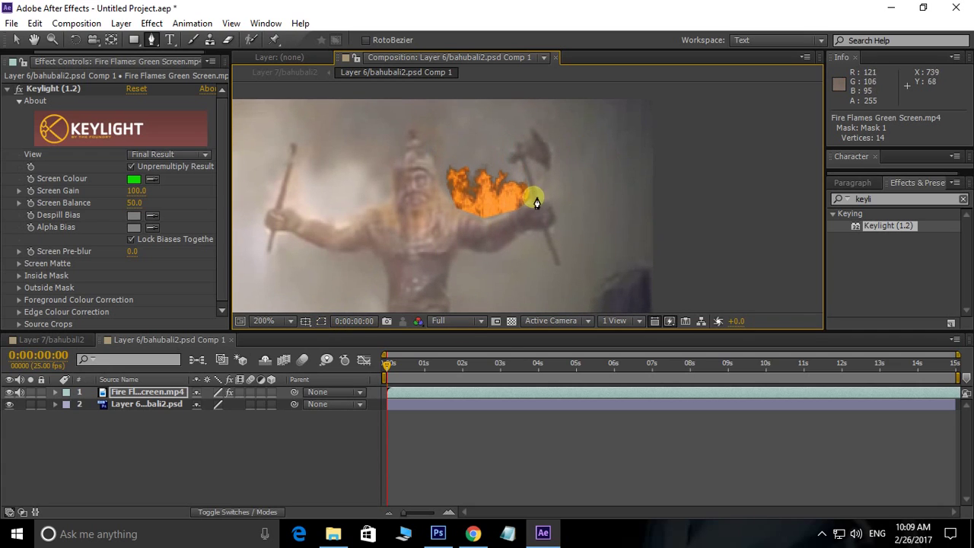
pyautogui.press('space')
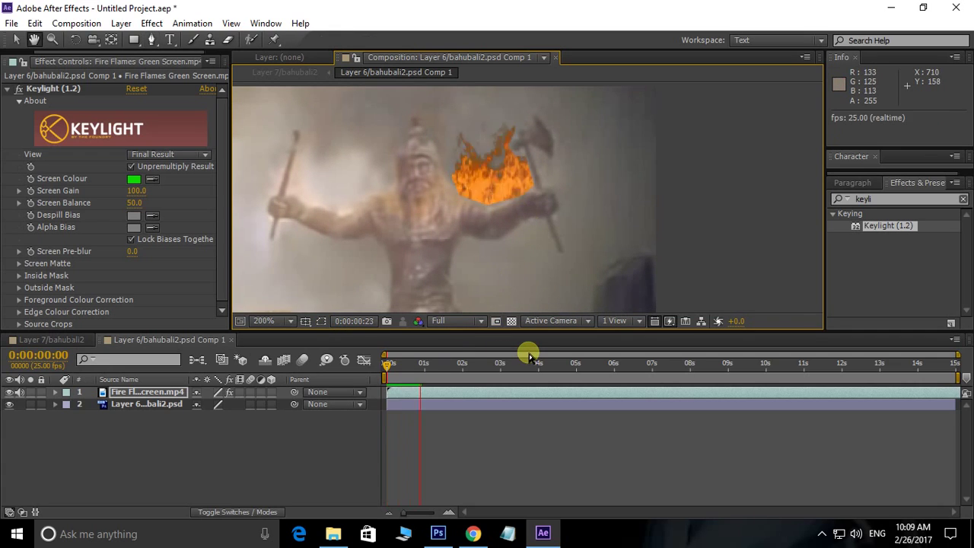
pyautogui.press('g')
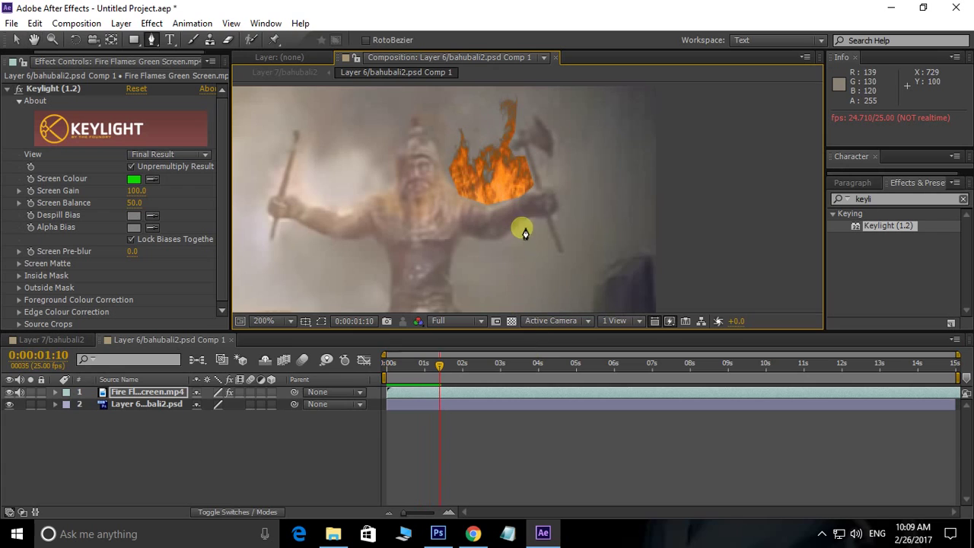
# Step: Duplicate the masked fire layer and move the copy above the statue's other arm, to about position 605.5, 40.5
pyautogui.click(16, 39)
pyautogui.click(496, 177)
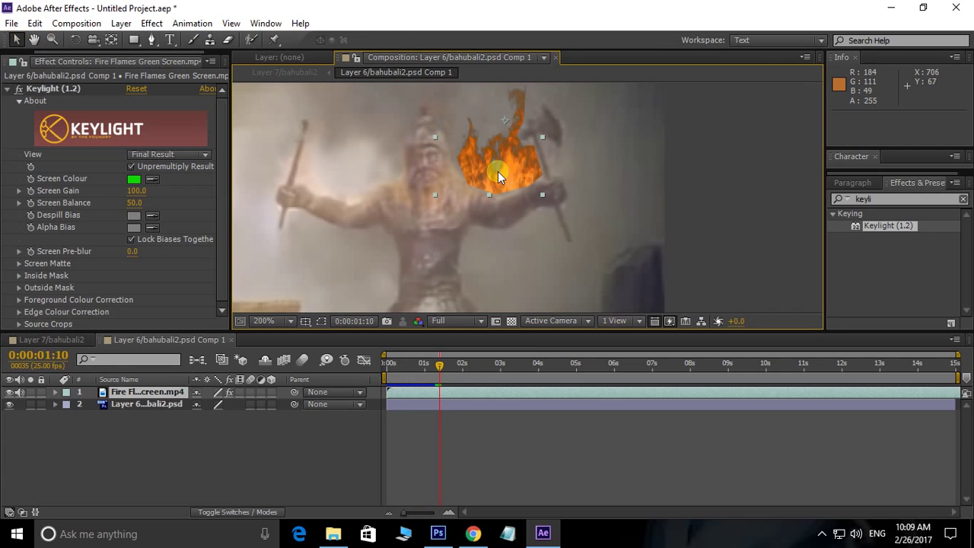
pyautogui.hotkey('ctrl', 'd')
pyautogui.moveTo(513, 165); pyautogui.dragTo(377, 191)
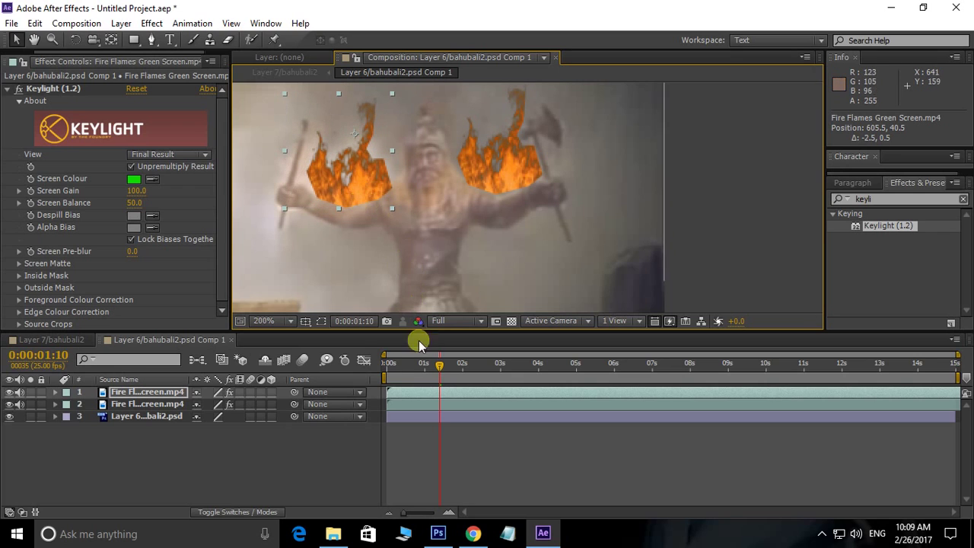
# Step: Split the duplicate fire layer at 0:00:01:16, delete its earlier part, and shift the remainder to the composition's start
pyautogui.moveTo(441, 368)
pyautogui.mouseDown()
pyautogui.moveTo(418, 367)
pyautogui.moveTo(436, 375)
pyautogui.mouseUp()
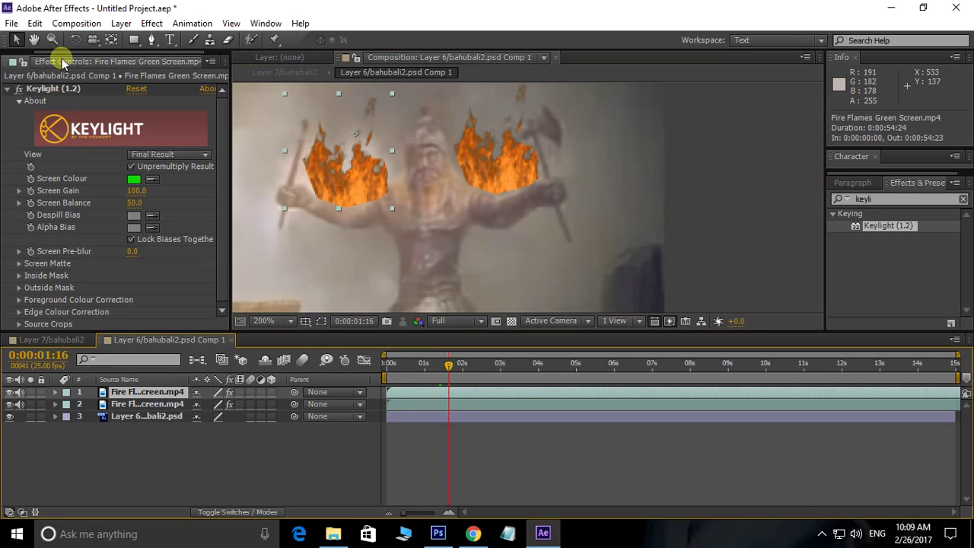
pyautogui.click(34, 27)
pyautogui.click(67, 191)
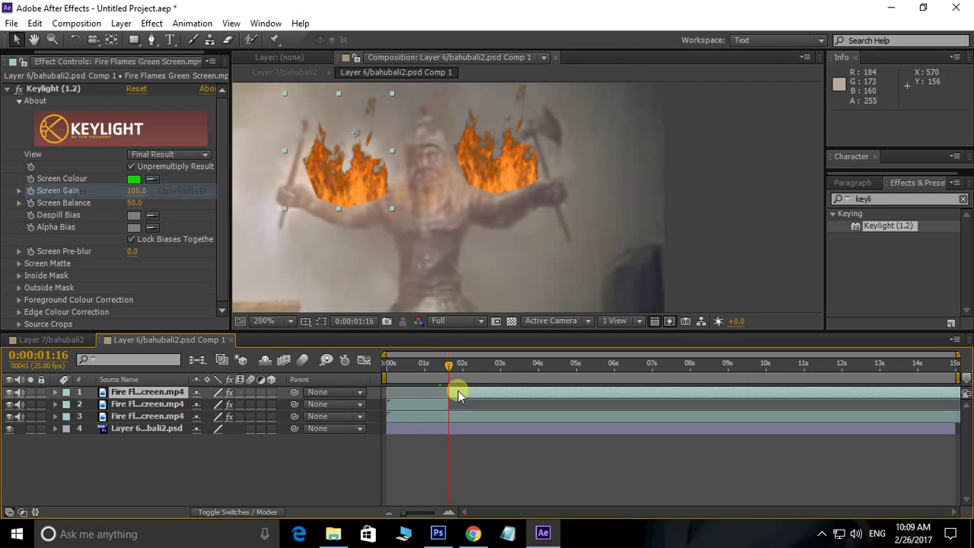
pyautogui.click(403, 409)
pyautogui.press('Delete')
pyautogui.moveTo(506, 393); pyautogui.dragTo(458, 395)
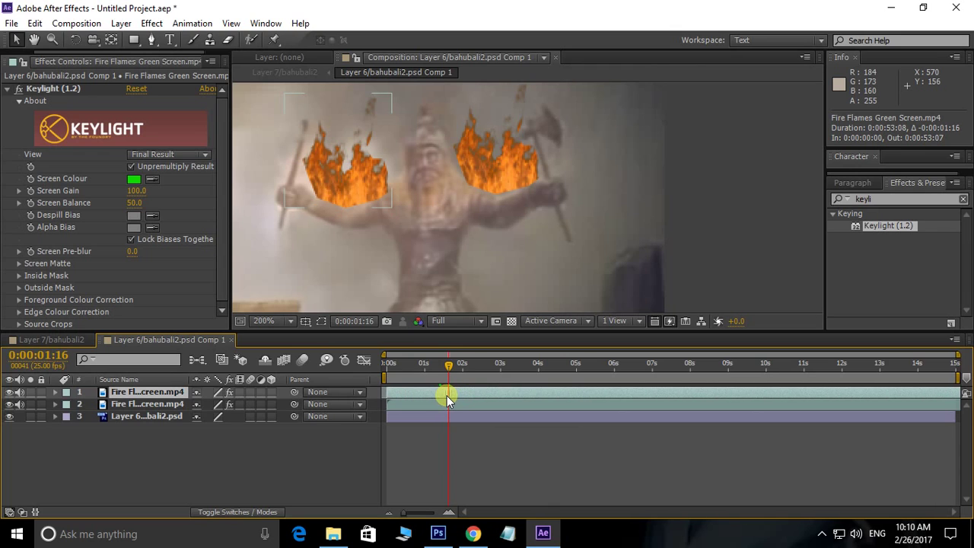
pyautogui.click(355, 179)
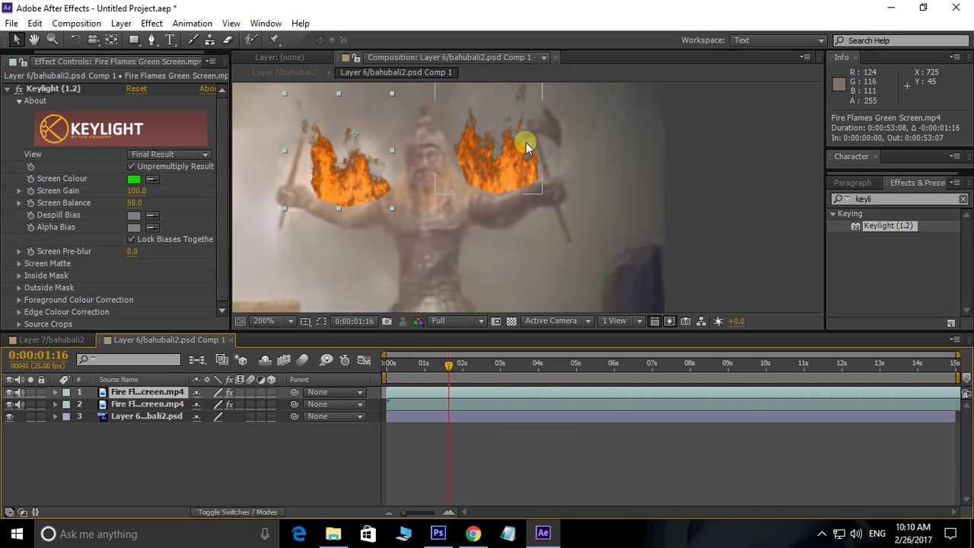
pyautogui.press('space')
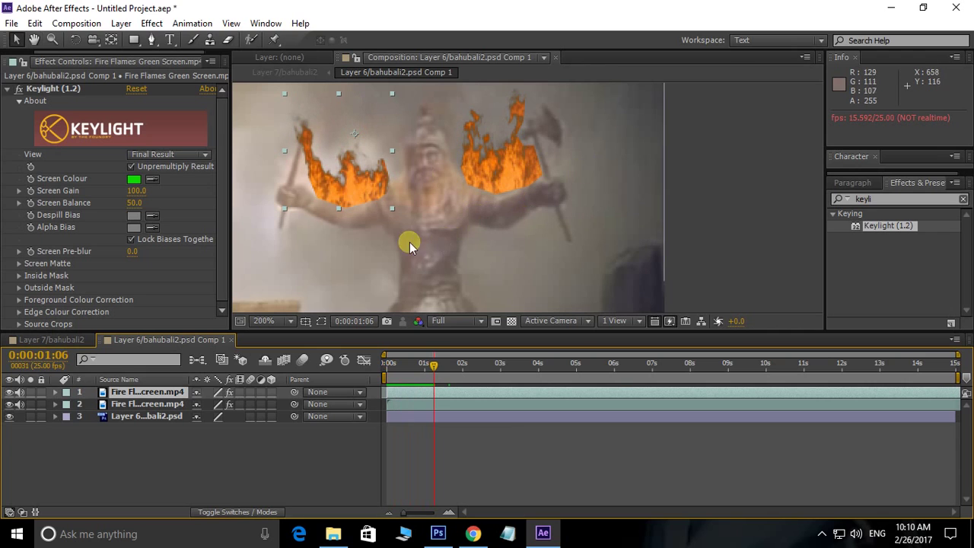
# Step: Show the duplicate's mask outline and reshape its outer edge, extending the lower vertex toward the hand and pulling the upper vertices inward
pyautogui.moveTo(350, 201); pyautogui.dragTo(437, 214)
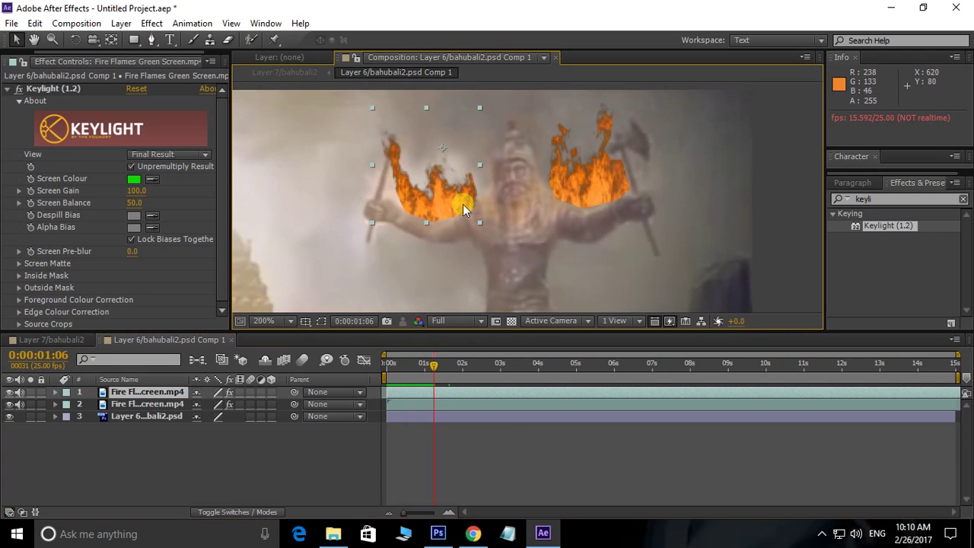
pyautogui.scroll(2, 453, 209)
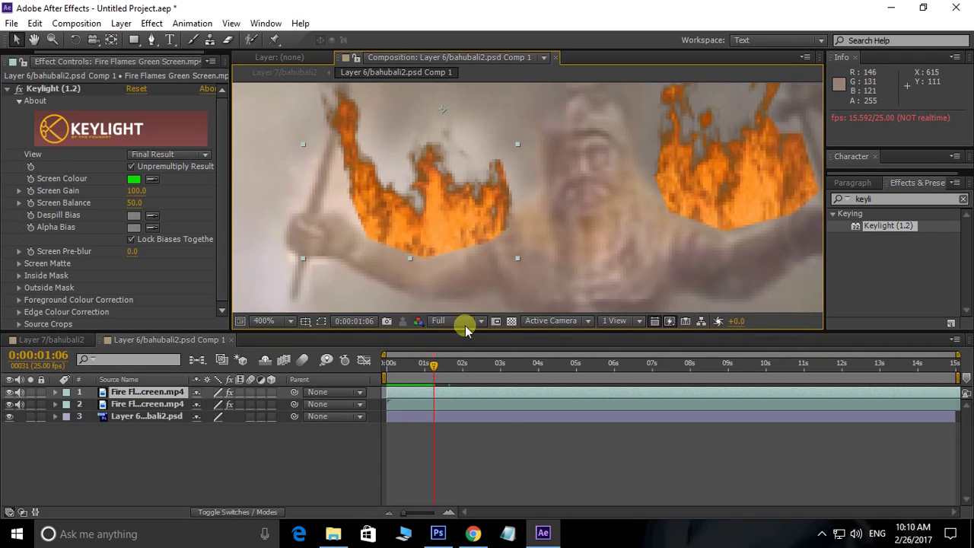
pyautogui.click(166, 397)
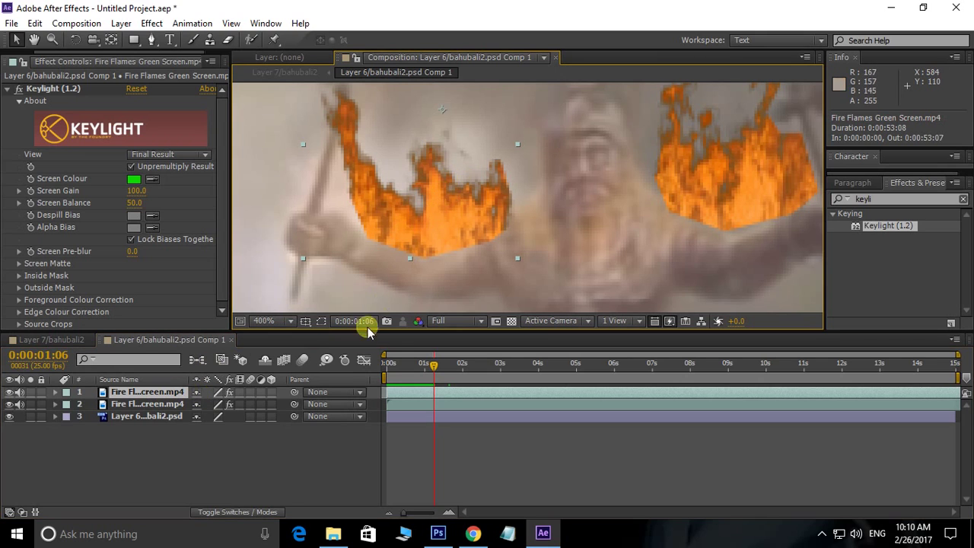
pyautogui.click(320, 321)
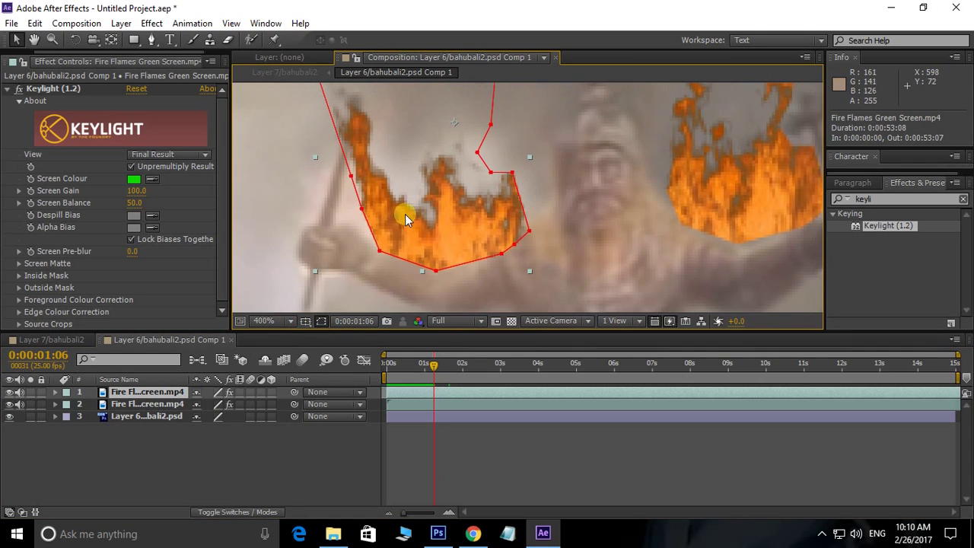
pyautogui.moveTo(359, 206); pyautogui.dragTo(341, 228)
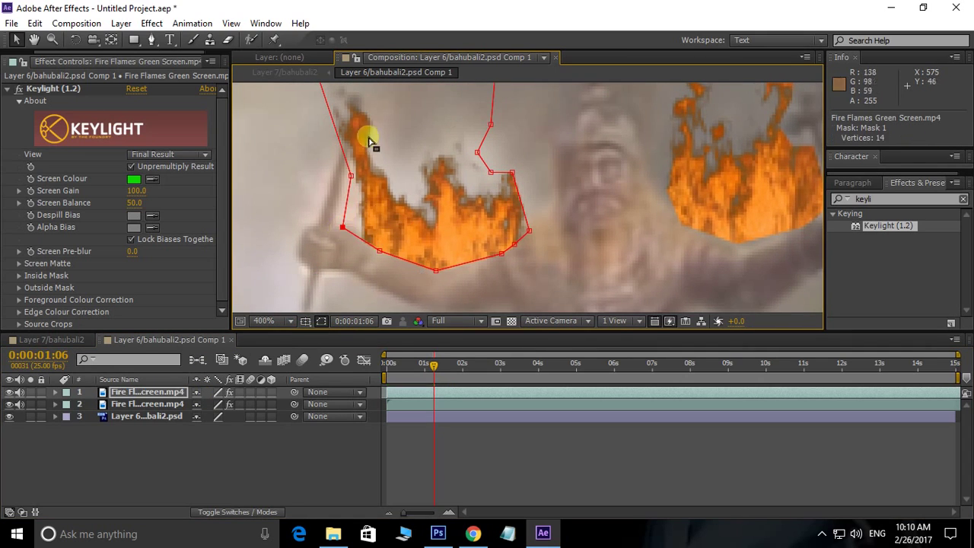
pyautogui.moveTo(396, 142); pyautogui.dragTo(399, 193)
pyautogui.moveTo(315, 120); pyautogui.dragTo(366, 144)
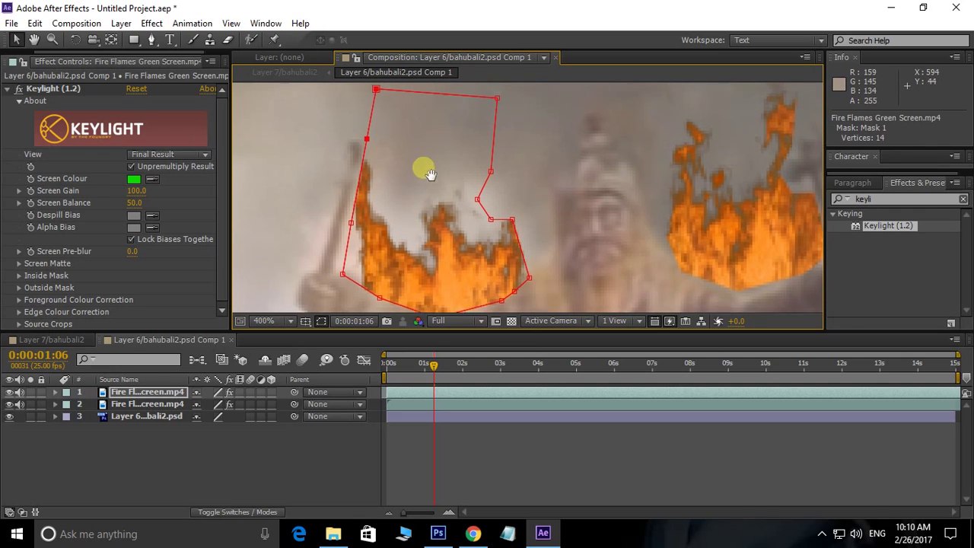
# Step: Pull the duplicate fire mask's vertices on the head side outward to open up the notched edge, and deselect the layer
pyautogui.scroll(-2, 456, 173)
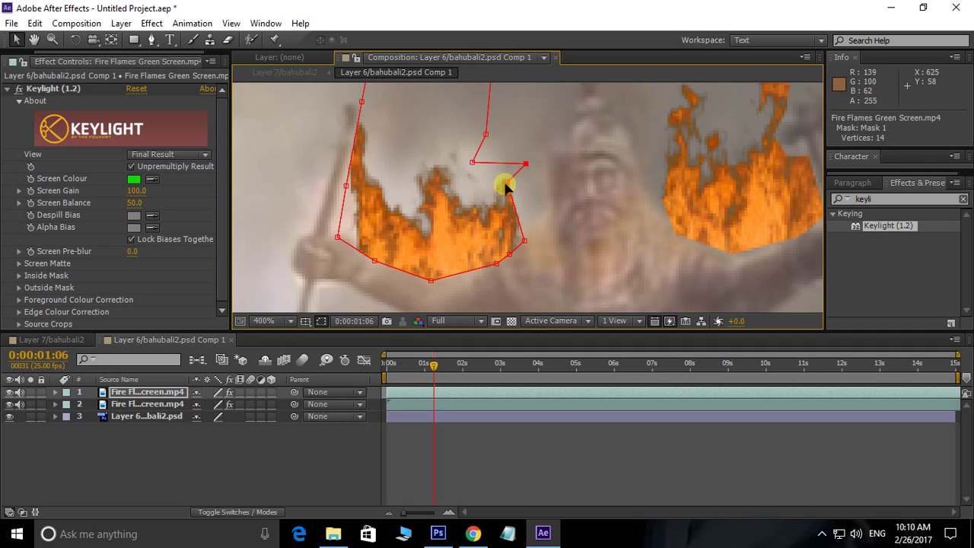
pyautogui.moveTo(505, 185); pyautogui.dragTo(546, 214)
pyautogui.moveTo(471, 161); pyautogui.dragTo(533, 120)
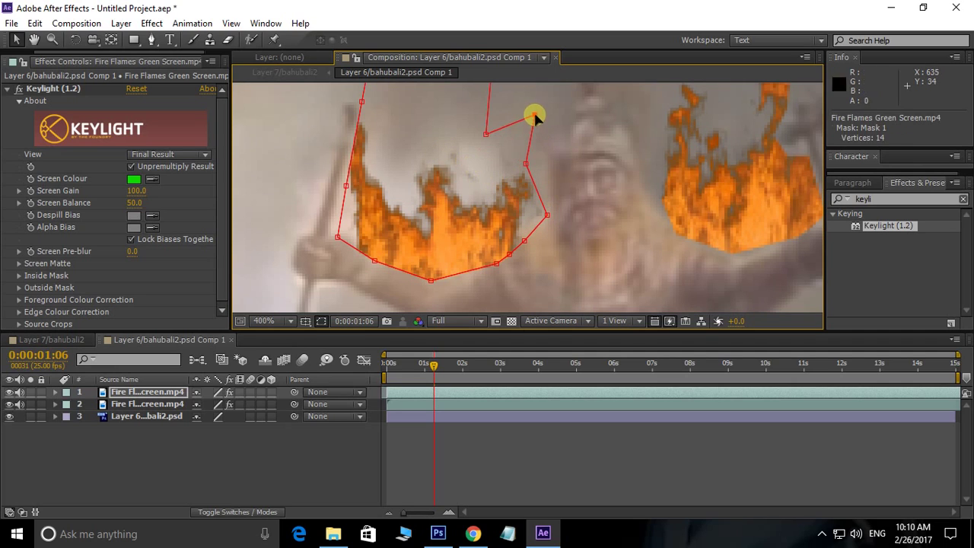
pyautogui.scroll(2, 505, 174)
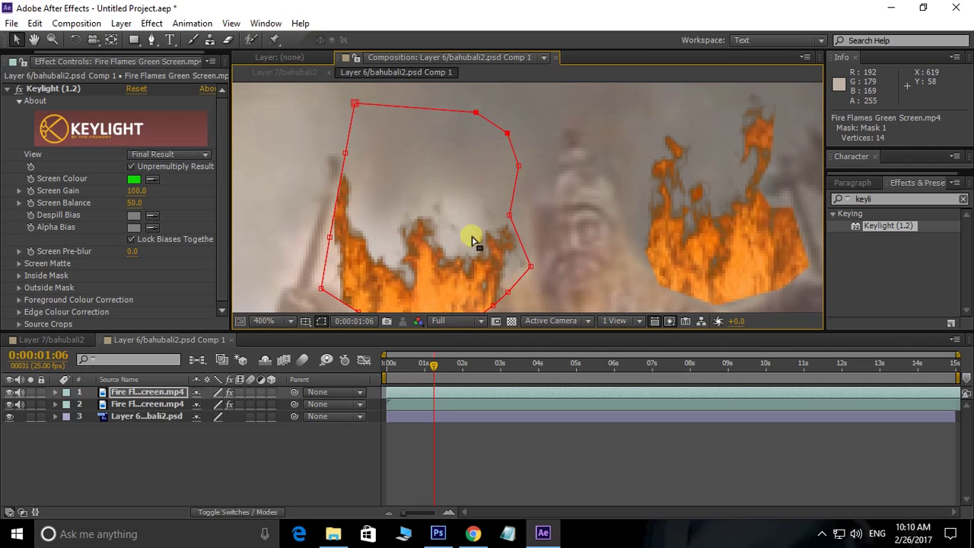
pyautogui.scroll(-4, 475, 239)
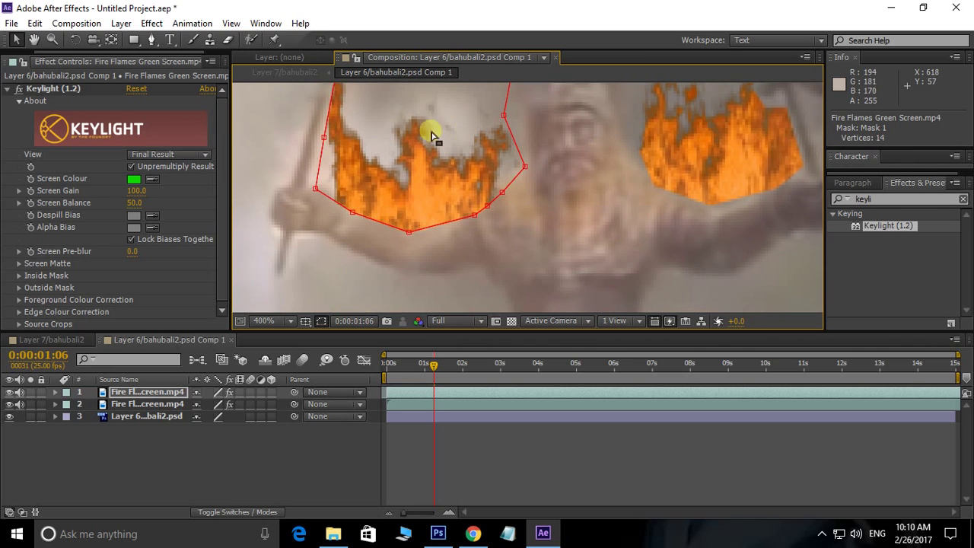
pyautogui.click(573, 460)
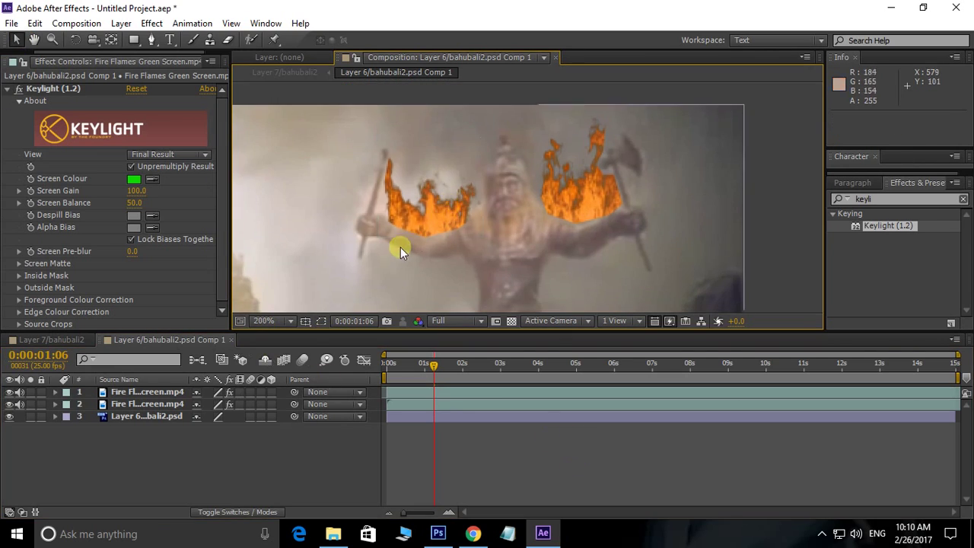
# Step: Duplicate the fire layer above the statue's spear arm and move the copy down over the statue's chest
pyautogui.scroll(-2, 435, 209)
pyautogui.click(410, 221)
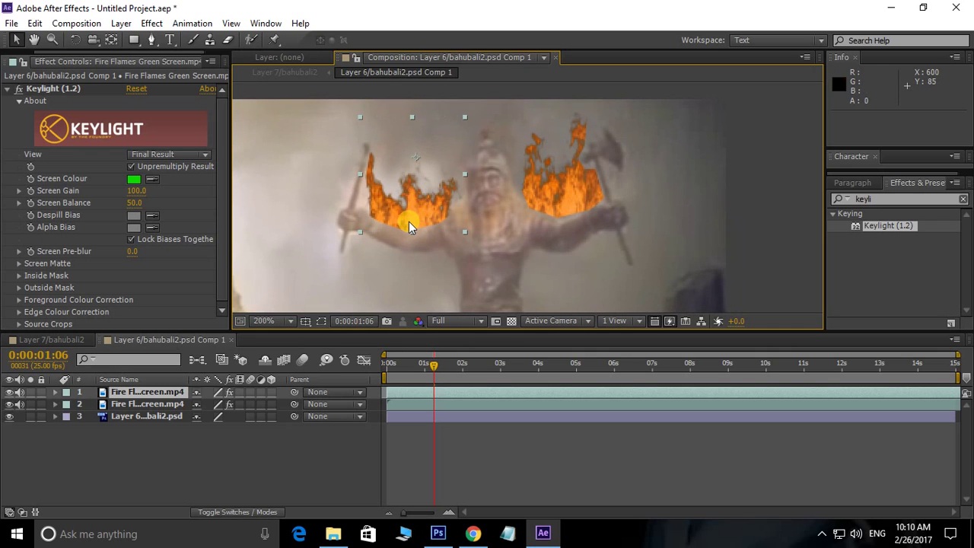
pyautogui.hotkey('ctrl', 'd')
pyautogui.moveTo(408, 212); pyautogui.dragTo(505, 249)
# Step: Set the opacity of the chest fire to 39% and of the fire above the spear arm to 81%
pyautogui.click(152, 394)
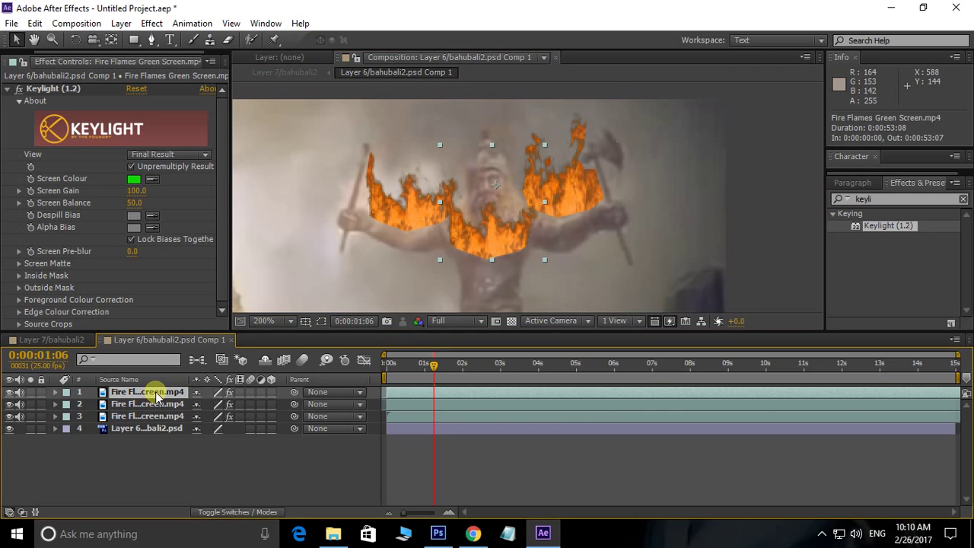
pyautogui.press('t')
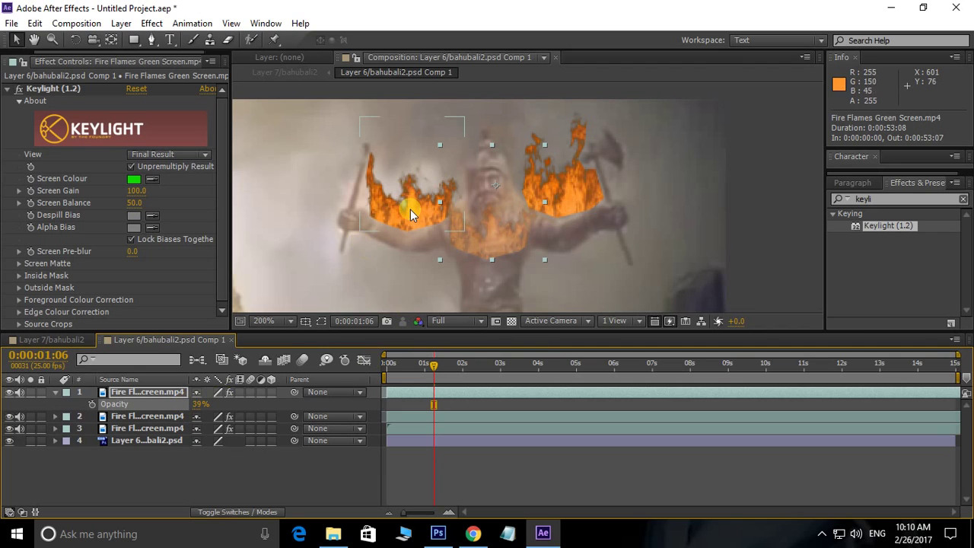
pyautogui.click(463, 214)
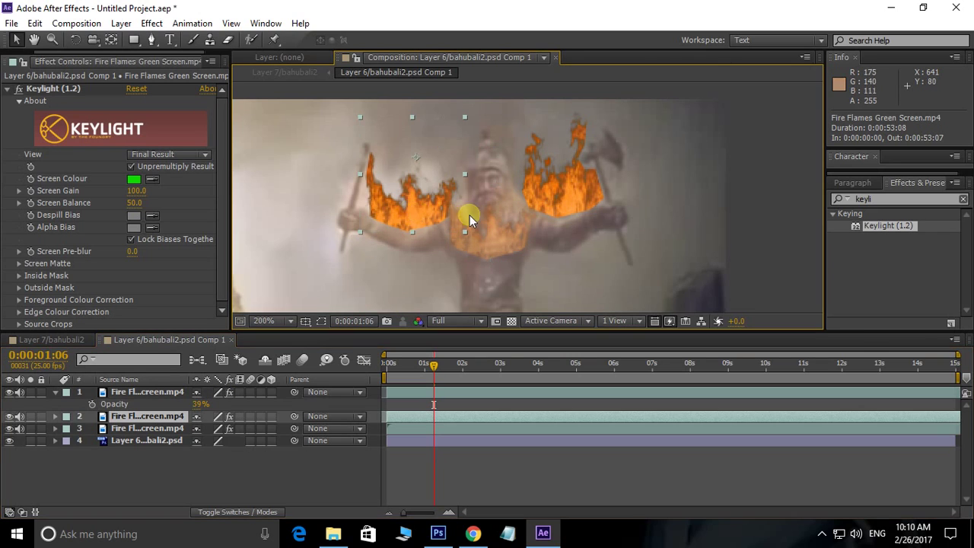
pyautogui.click(154, 417)
pyautogui.hotkey('alt', 'shift', 't')
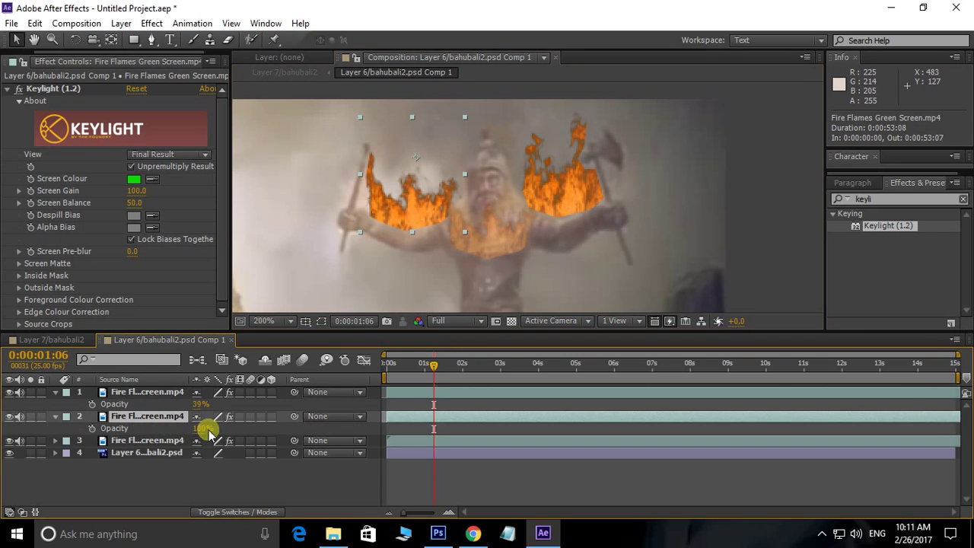
pyautogui.moveTo(192, 430); pyautogui.dragTo(190, 429)
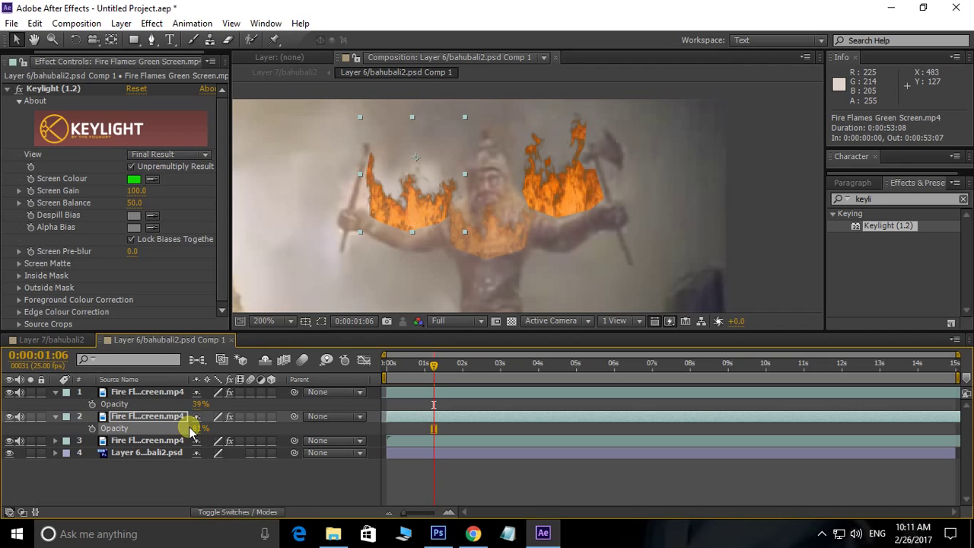
# Step: Set the opacity of the fire above the axe arm to 77% and of the chest fire to 71%
pyautogui.click(572, 214)
pyautogui.hotkey('alt', 'shift', 't')
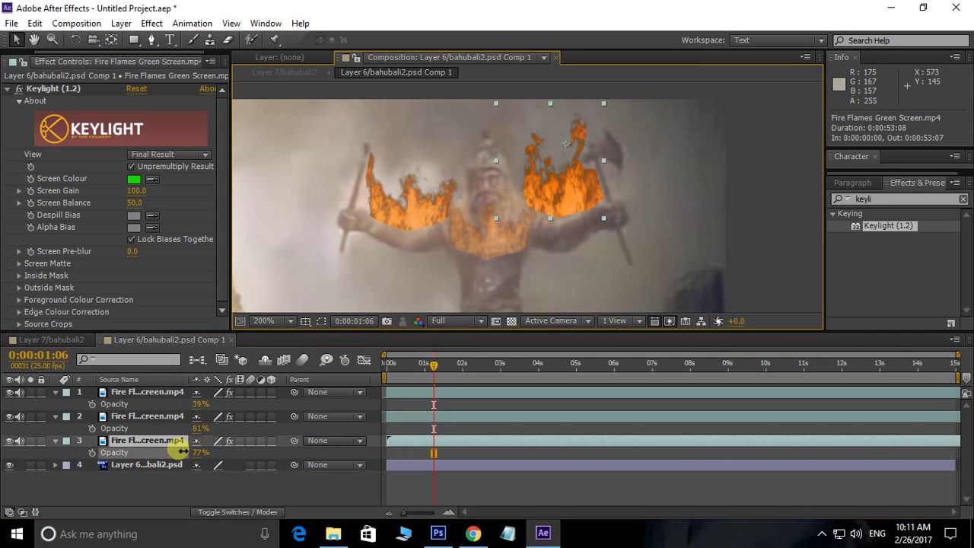
pyautogui.moveTo(185, 450); pyautogui.dragTo(207, 449)
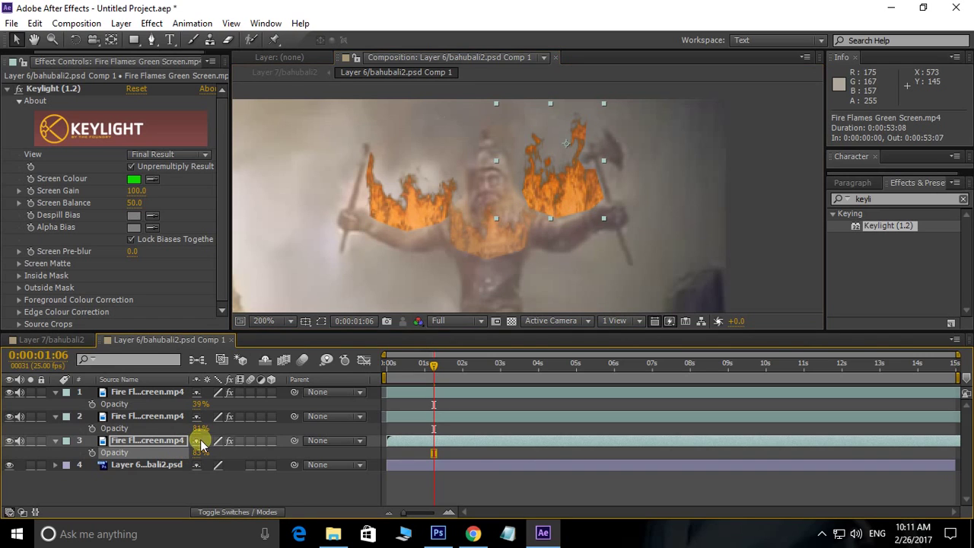
pyautogui.moveTo(518, 239); pyautogui.dragTo(513, 178)
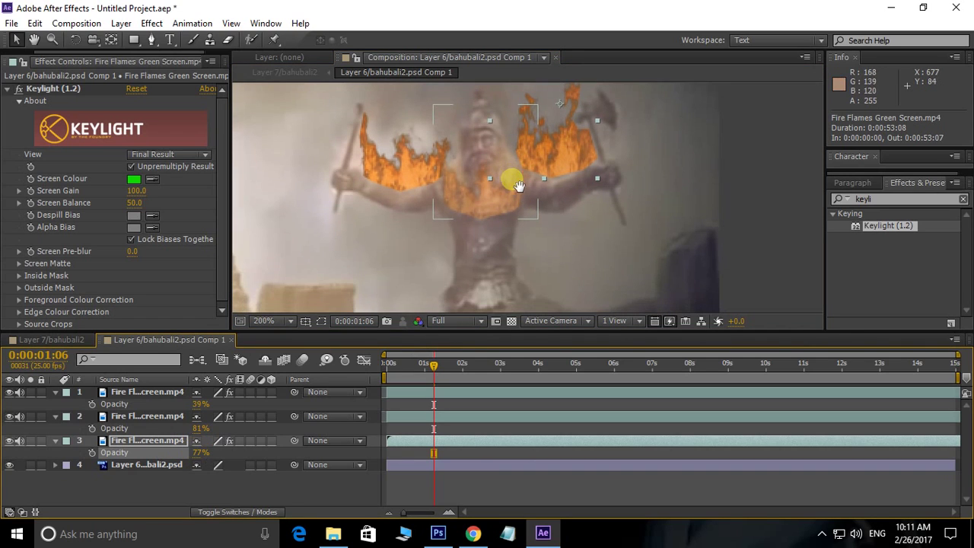
pyautogui.click(156, 419)
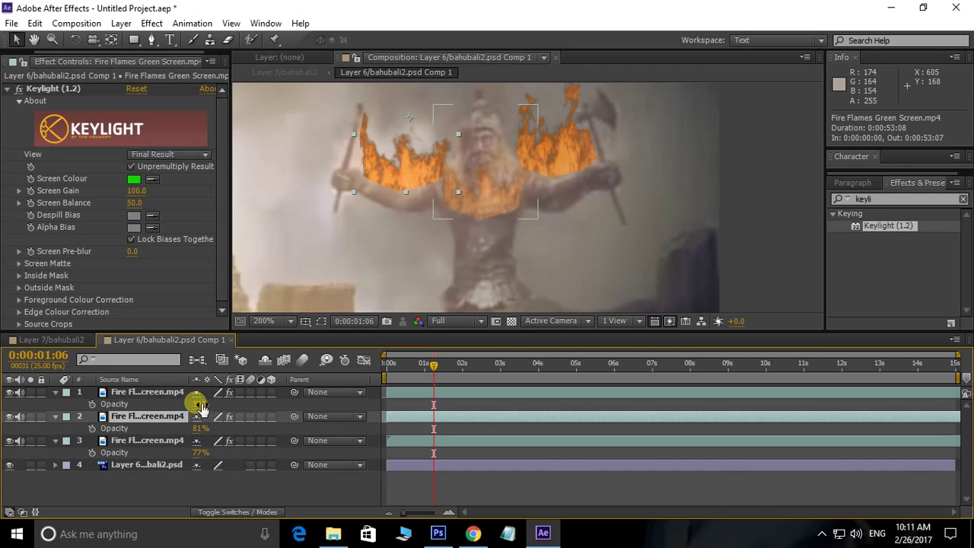
pyautogui.moveTo(201, 408); pyautogui.dragTo(207, 406)
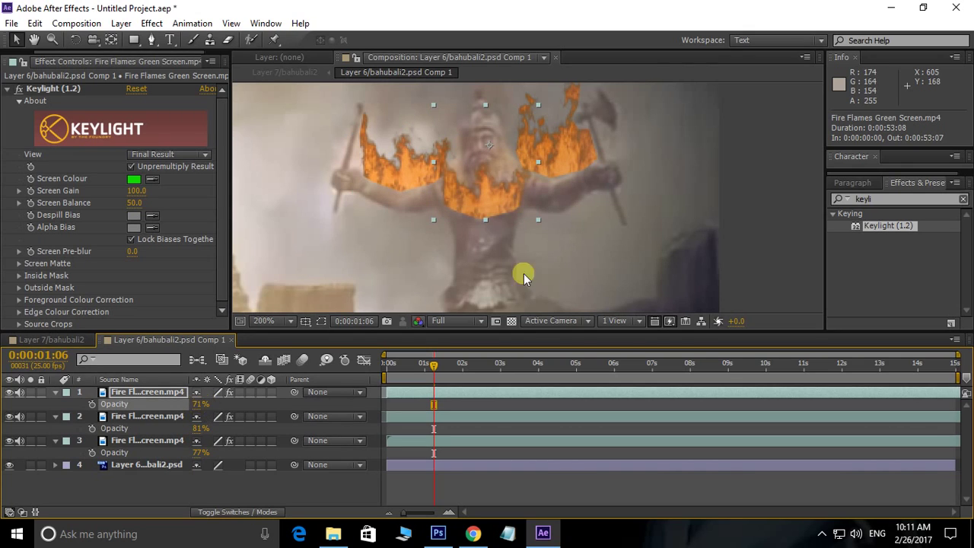
# Step: Collapse the fire layers' opacity properties, show the whole poster frame and deselect all layers
pyautogui.scroll(-4, 604, 180)
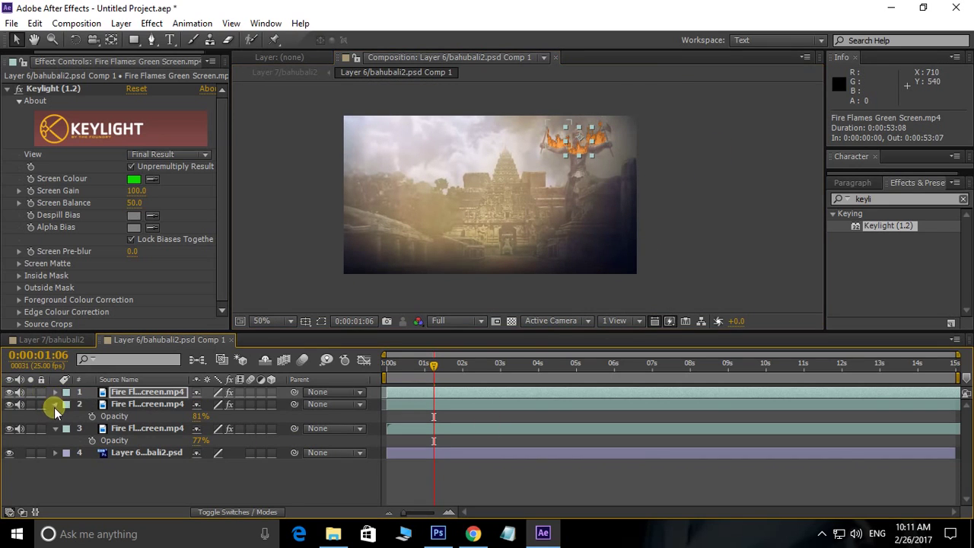
pyautogui.click(55, 404)
pyautogui.click(55, 416)
pyautogui.moveTo(494, 229); pyautogui.dragTo(493, 238)
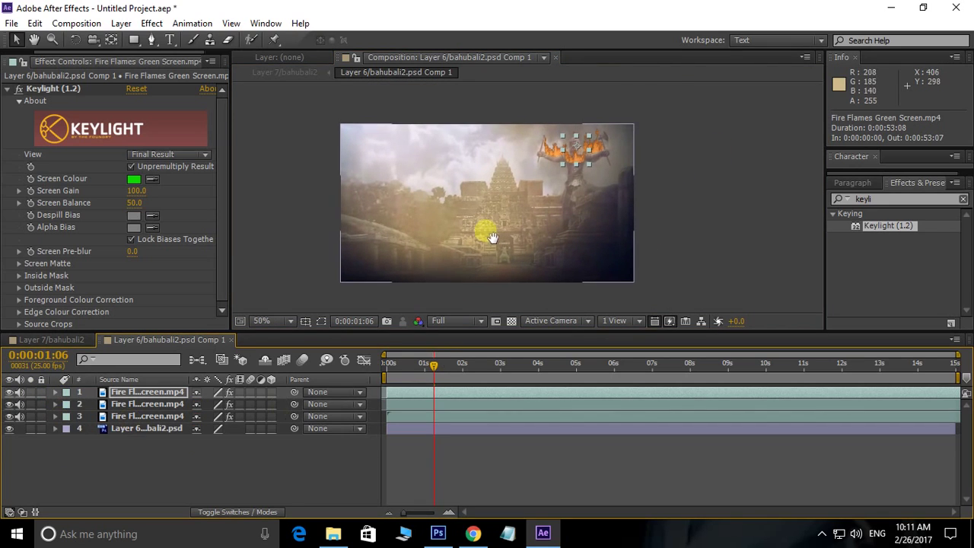
pyautogui.click(687, 184)
pyautogui.moveTo(646, 175); pyautogui.dragTo(663, 181)
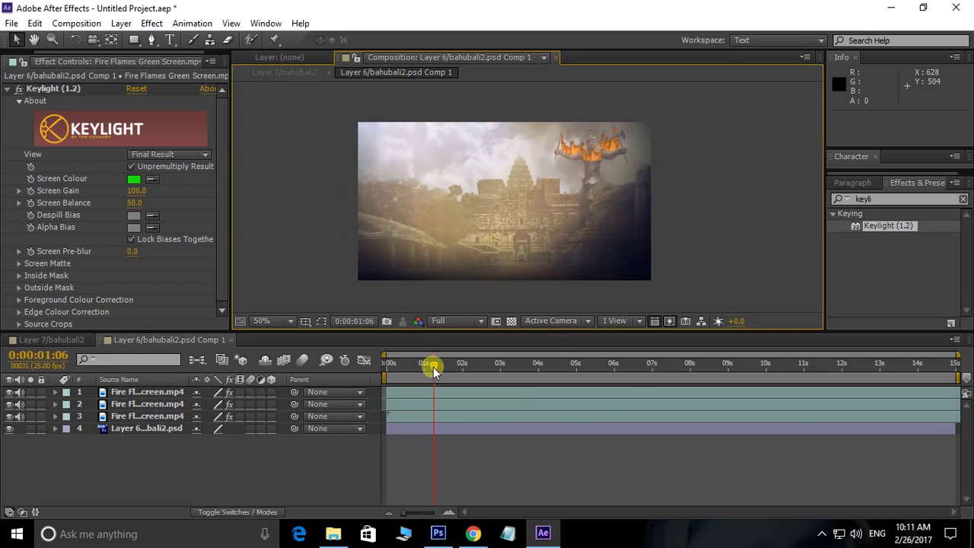
# Step: Preview the three fires from the composition's start and inspect them up close on the statue
pyautogui.moveTo(434, 369); pyautogui.dragTo(388, 365)
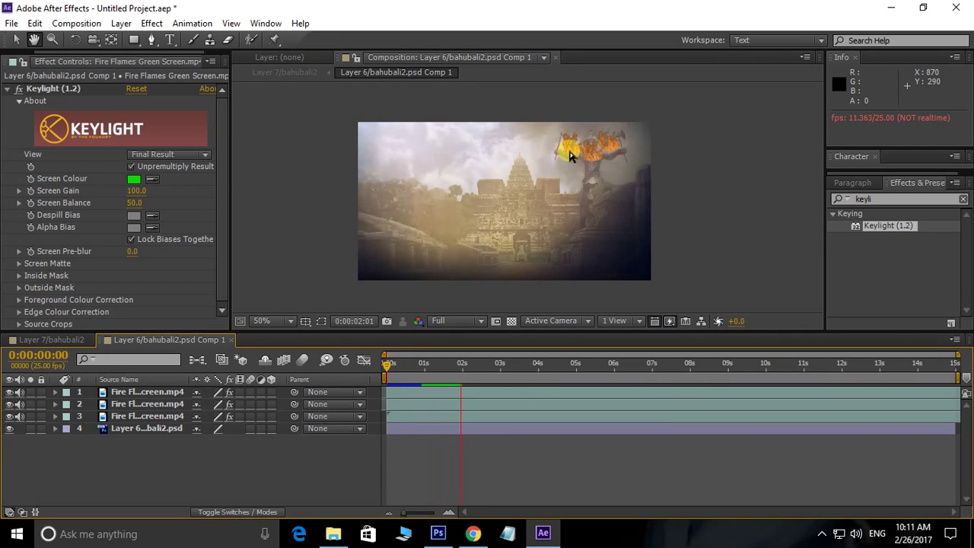
pyautogui.press('.')
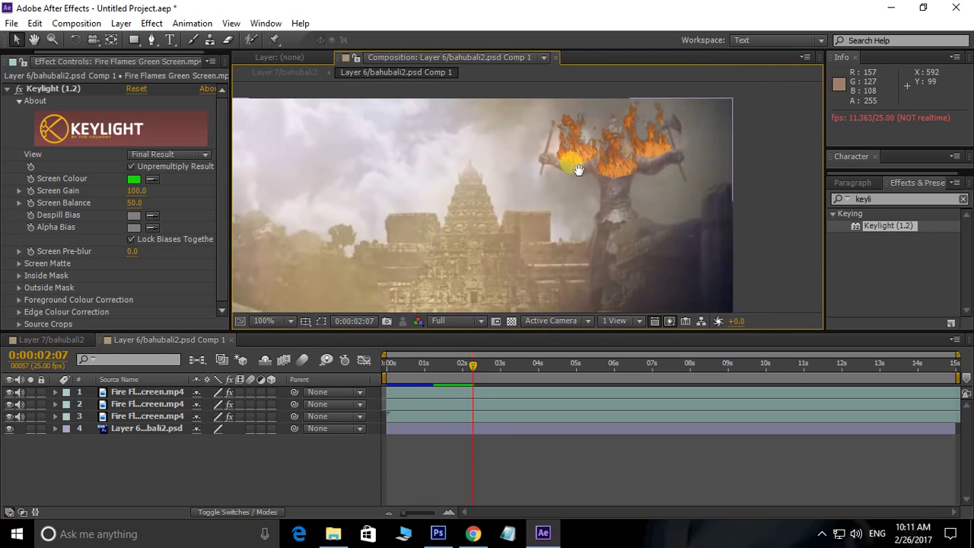
pyautogui.press(',')
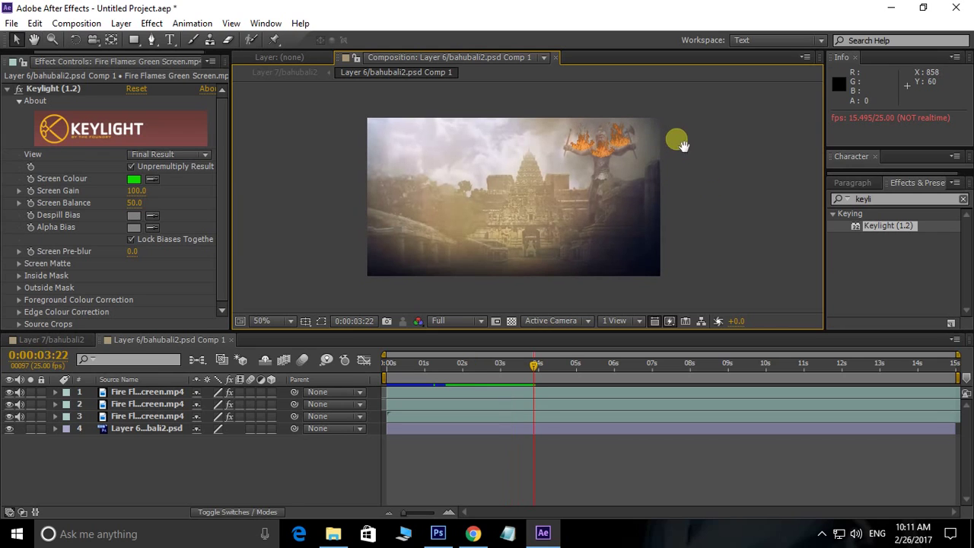
# Step: Switch to the Layer 7/bahubali2 composition and collapse the properties of the Layer 6/bahubali2.psd Comp 1 layer
pyautogui.click(39, 341)
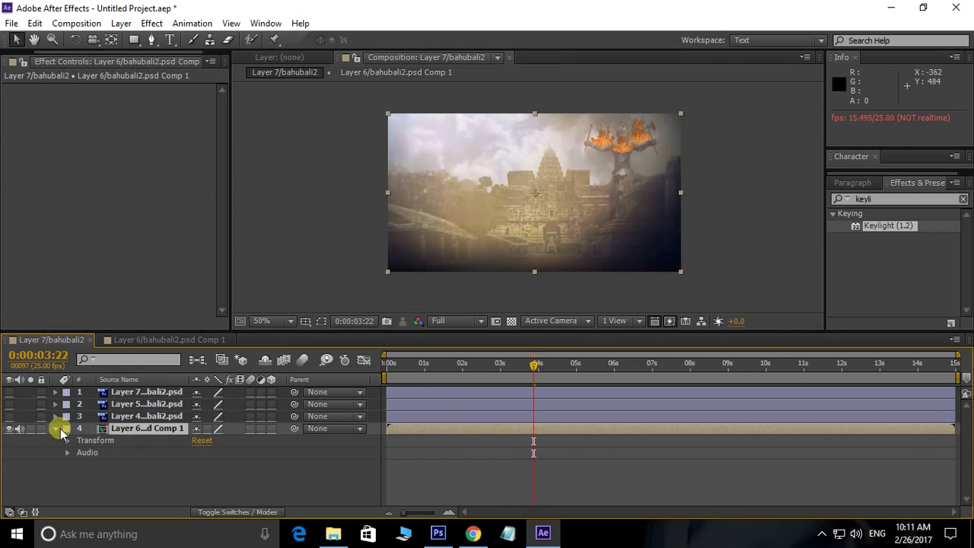
pyautogui.click(55, 431)
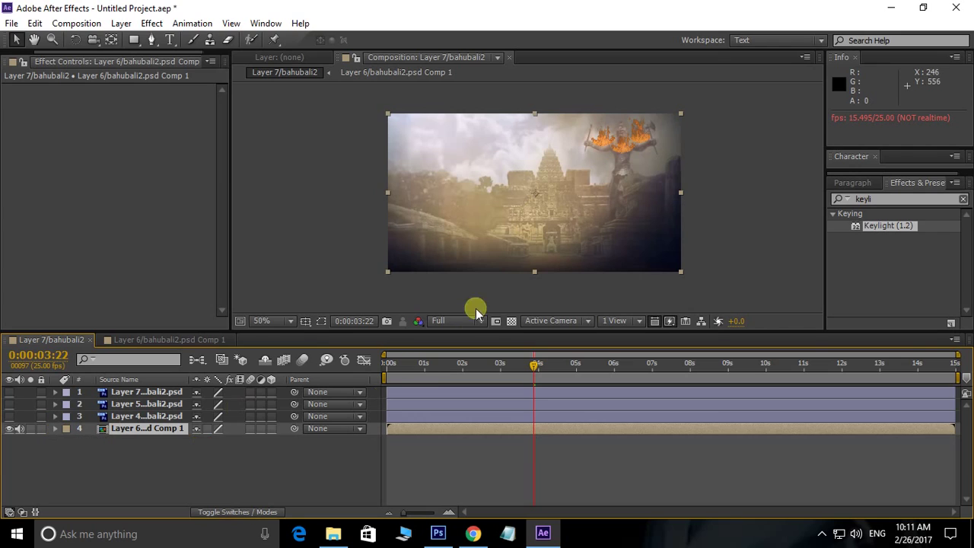
pyautogui.click(156, 432)
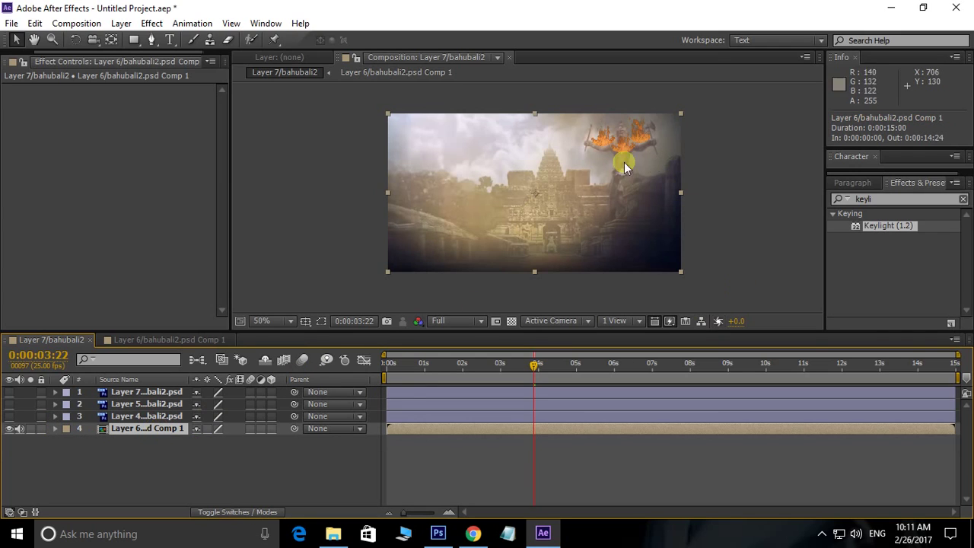
# Step: Preview the fire again inside Layer 6/bahubali2.psd Comp 1, and return to the Layer 7/bahubali2 composition at 0:00:00:00
pyautogui.doubleClick(149, 431)
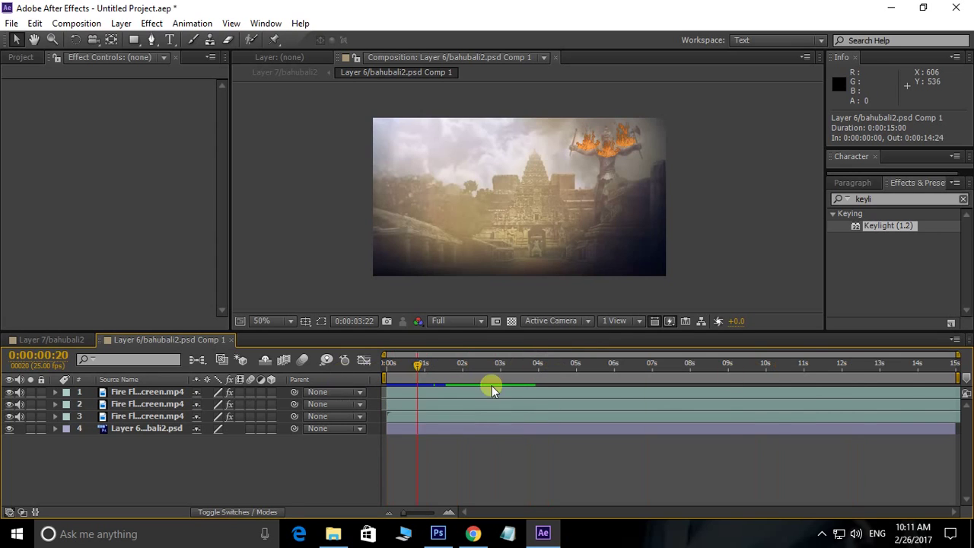
pyautogui.press('space')
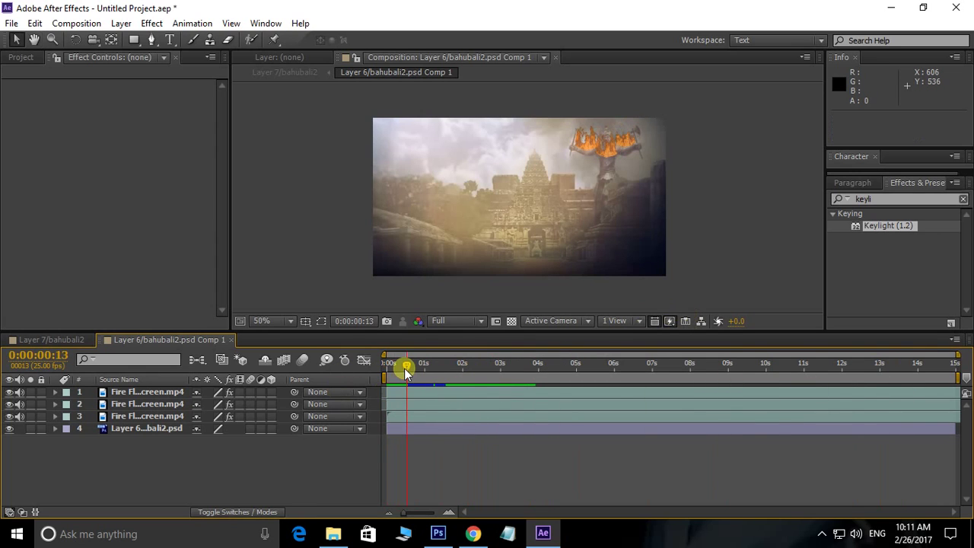
pyautogui.click(37, 338)
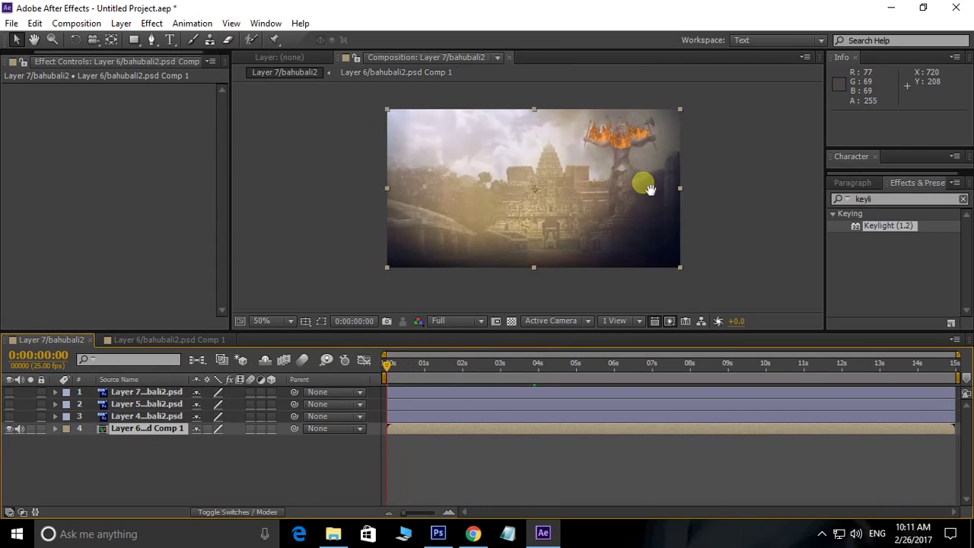
pyautogui.click(641, 197)
pyautogui.press('Down')
pyautogui.press('Down')
pyautogui.press('Down')
pyautogui.press('Down')
pyautogui.press('Down')
pyautogui.press('Down')
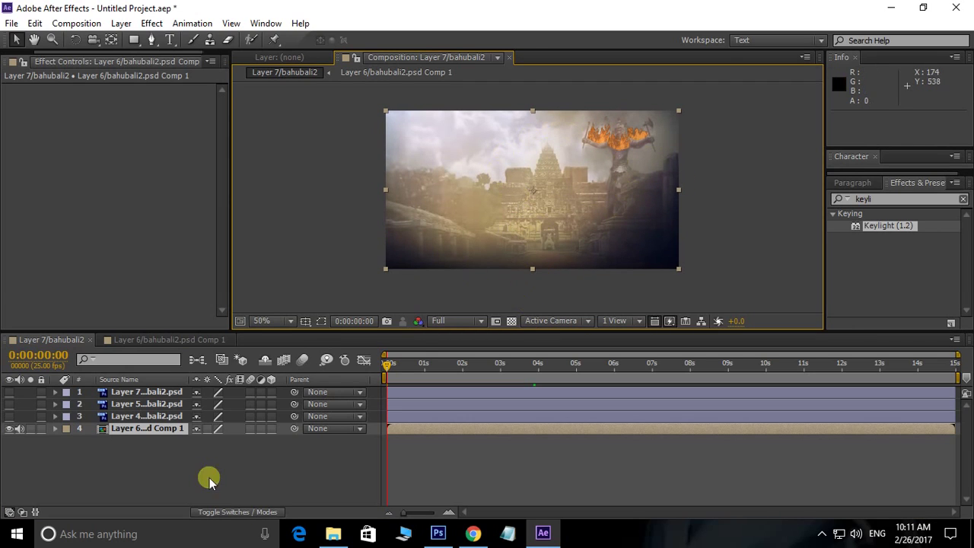
# Step: Reveal the Scale and Position properties of the Layer 6/bahubali2.psd Comp 1 layer
pyautogui.click(138, 430)
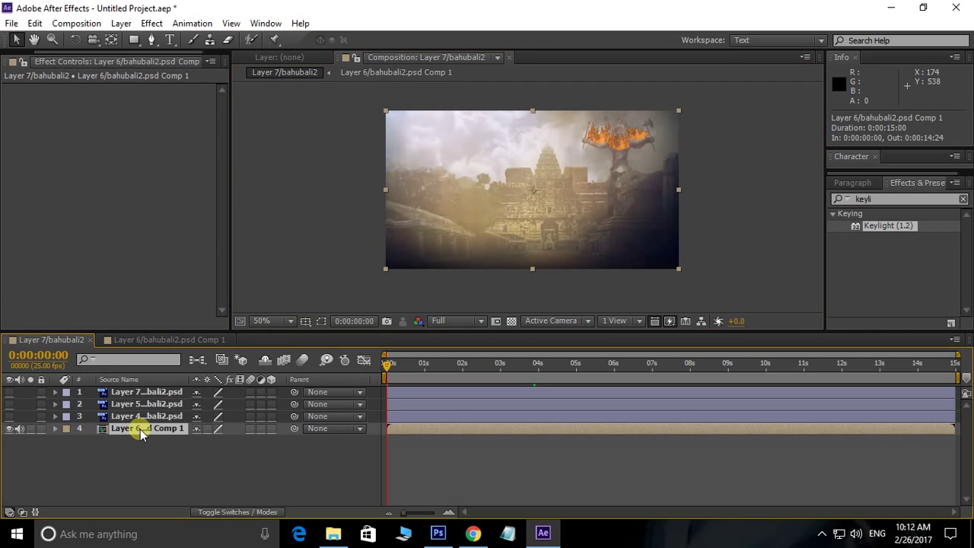
pyautogui.press('s')
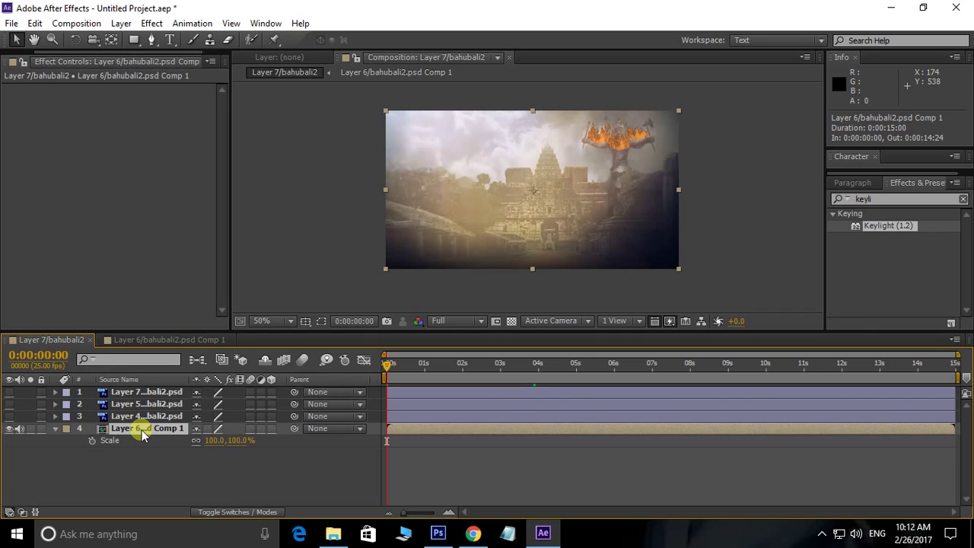
pyautogui.scroll(-2, 535, 225)
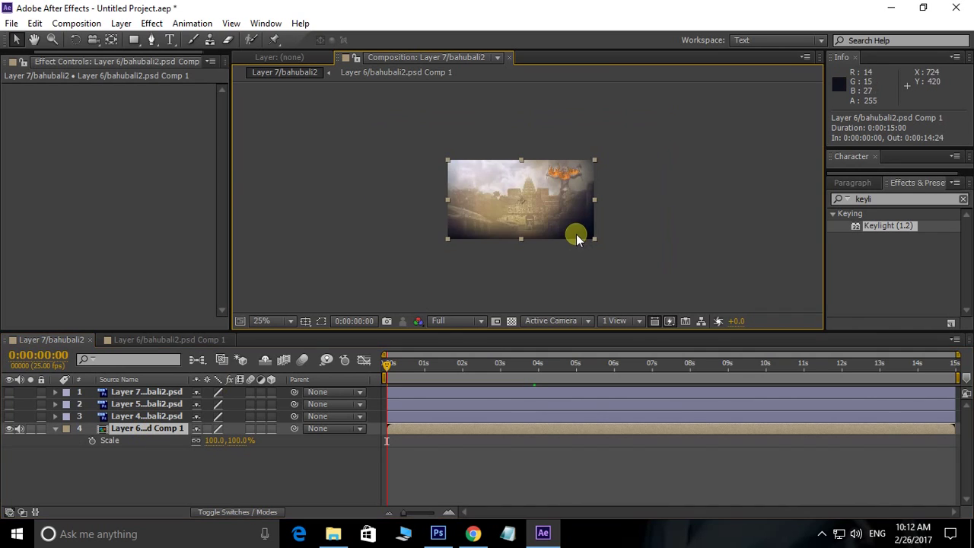
pyautogui.scroll(2, 536, 225)
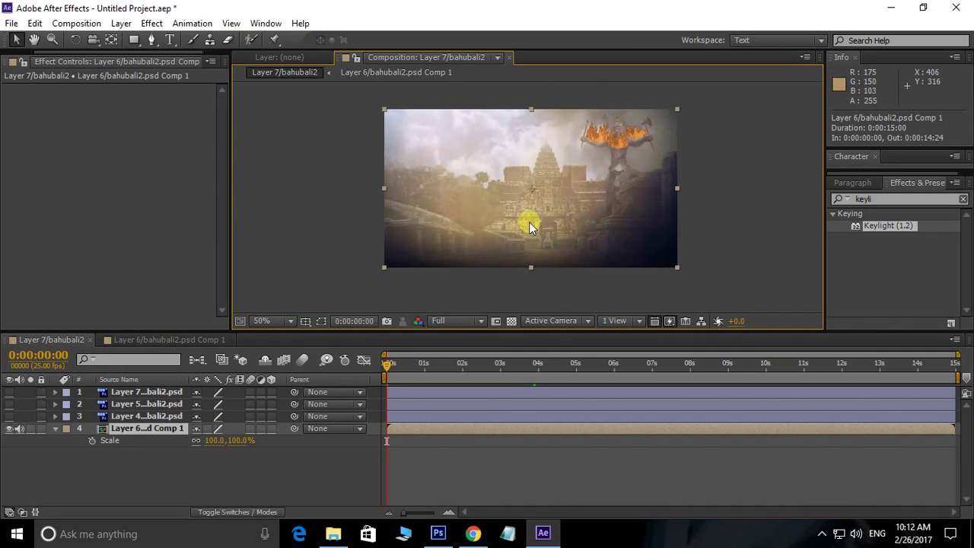
pyautogui.click(124, 433)
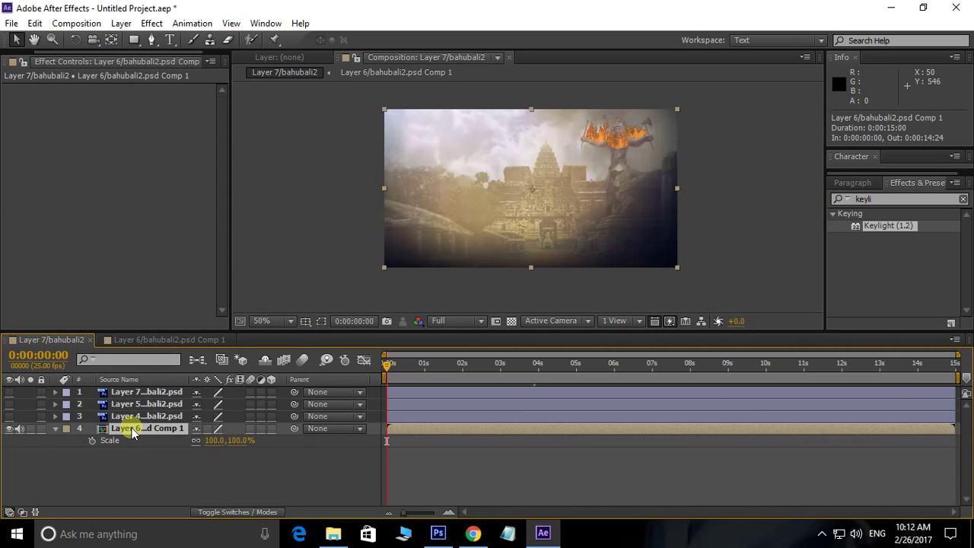
pyautogui.hotkey('shift', 'p')
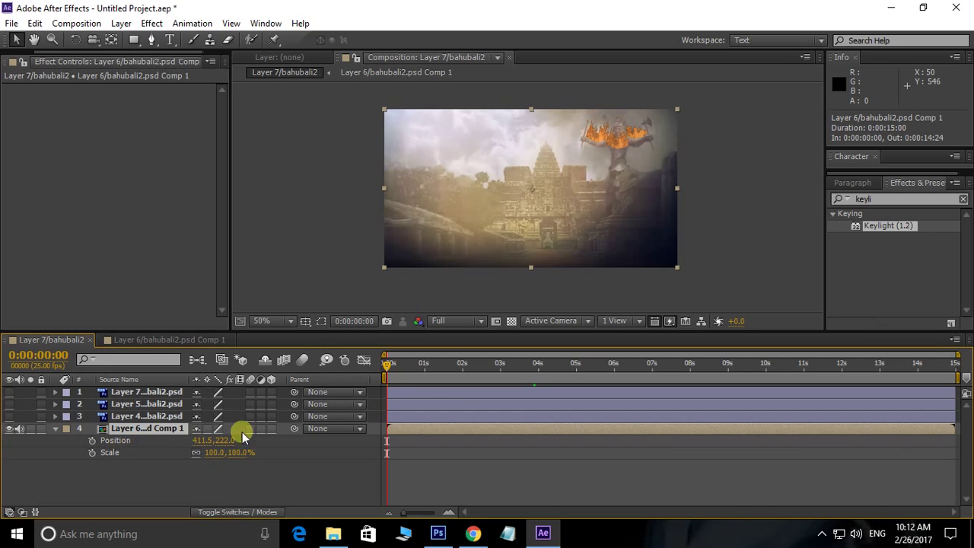
# Step: Add Position and Scale keyframes to the Layer 6/bahubali2.psd Comp 1 layer at 0:00:06:00
pyautogui.moveTo(576, 233)
pyautogui.mouseDown()
pyautogui.moveTo(580, 211)
pyautogui.moveTo(581, 231)
pyautogui.mouseUp()
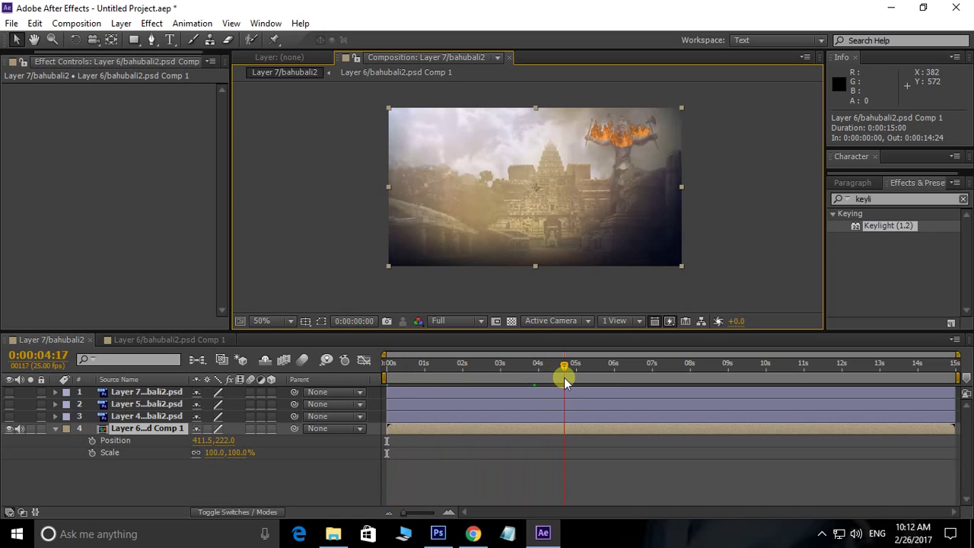
pyautogui.moveTo(564, 378); pyautogui.dragTo(615, 371)
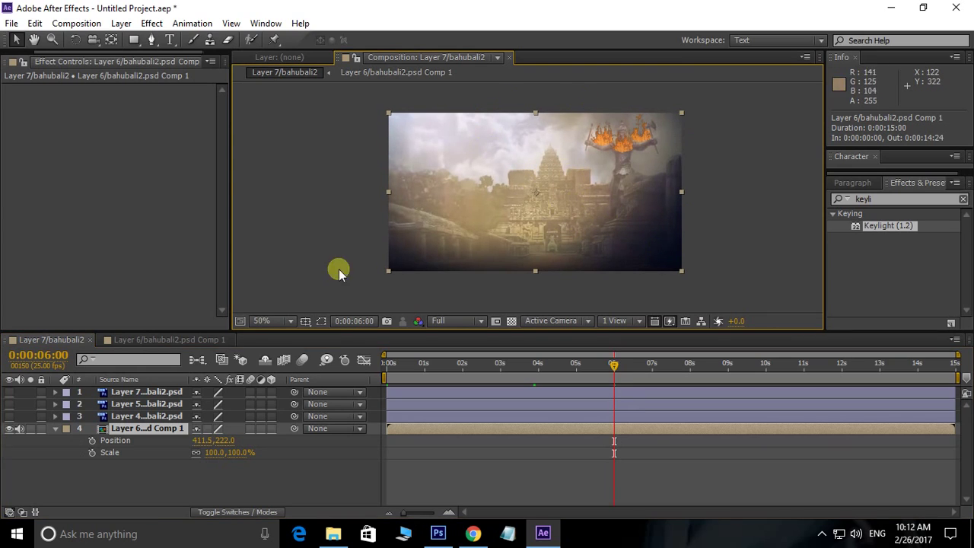
pyautogui.click(92, 440)
pyautogui.click(92, 453)
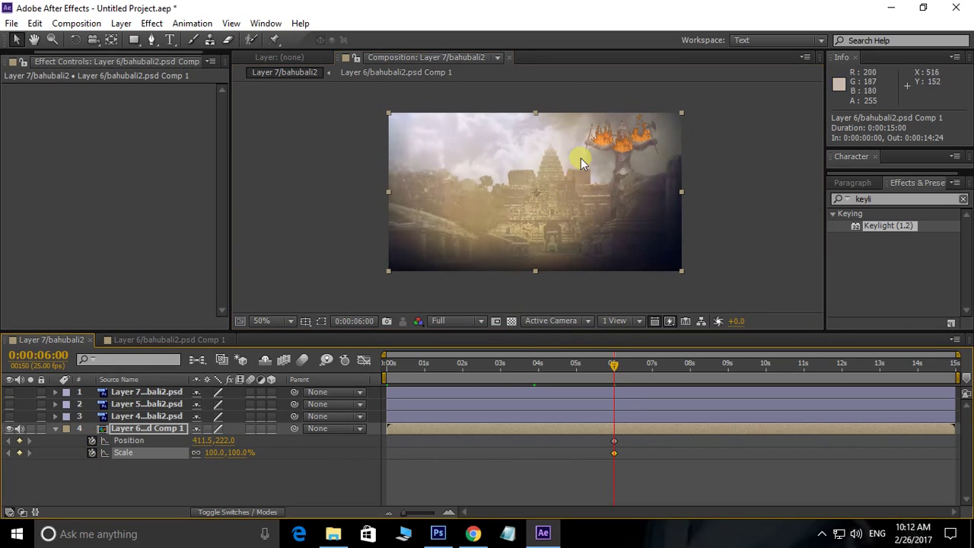
# Step: At 0:00:00:00, enlarge the Layer 6 background to 176.8% and move it to position 359.5, 74.0, centring the temple entrance
pyautogui.moveTo(614, 367); pyautogui.dragTo(366, 391)
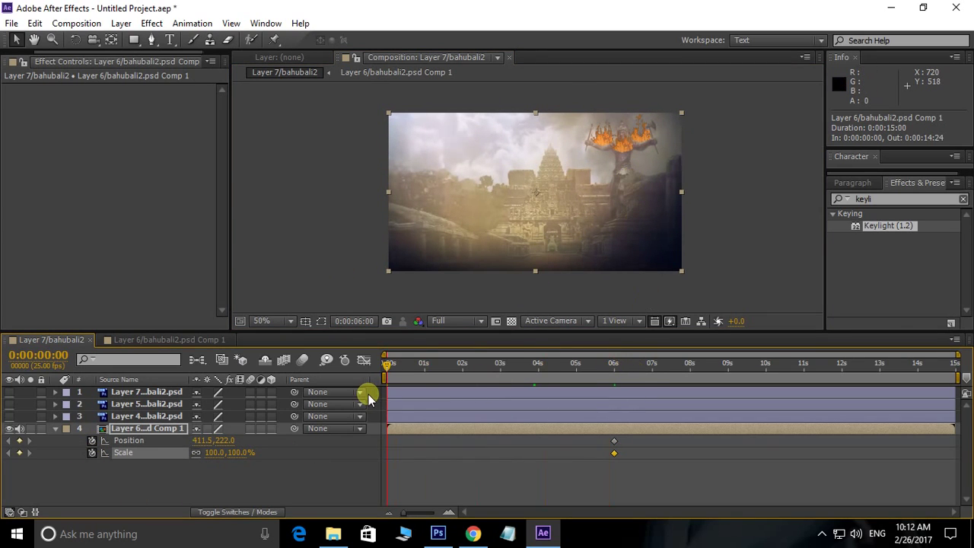
pyautogui.scroll(-2, 574, 227)
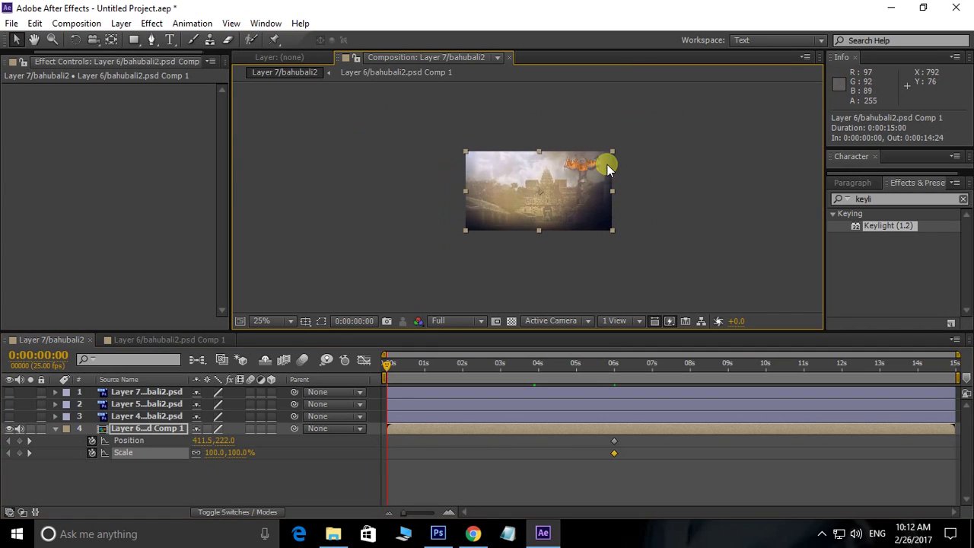
pyautogui.moveTo(616, 149); pyautogui.dragTo(669, 111)
pyautogui.moveTo(565, 210); pyautogui.dragTo(532, 171)
pyautogui.scroll(2, 526, 224)
pyautogui.moveTo(535, 190); pyautogui.dragTo(560, 233)
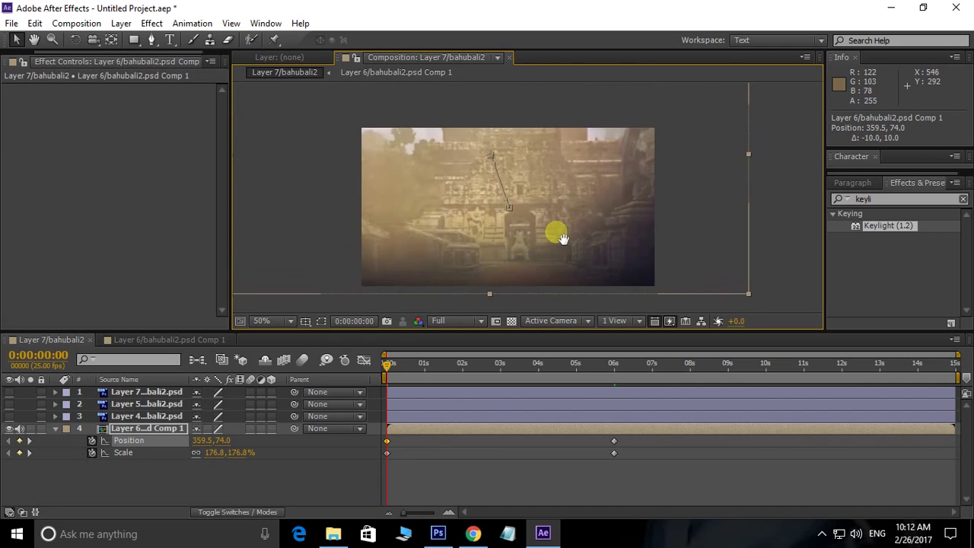
# Step: Preview the background's zoom-out animation and return to the composition's start
pyautogui.press('space')
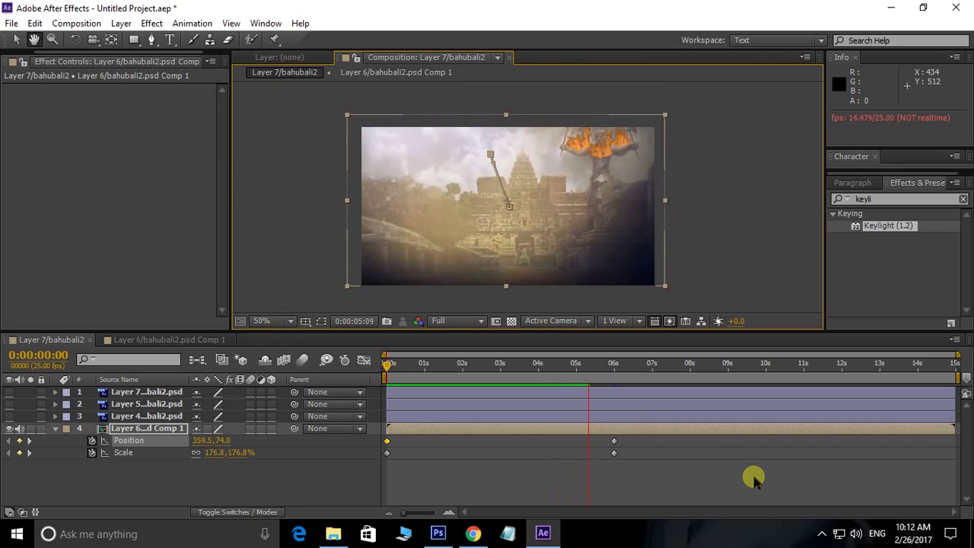
pyautogui.press('space')
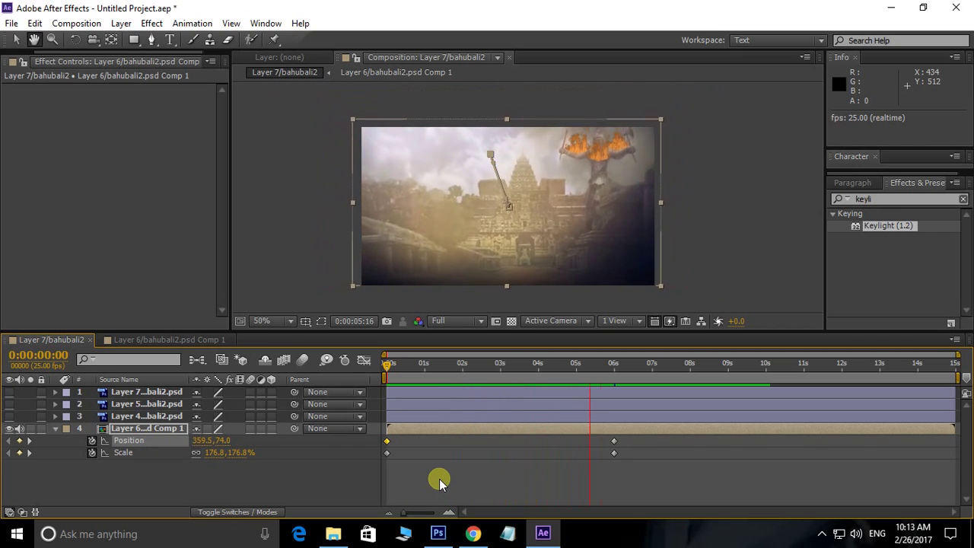
pyautogui.press('space')
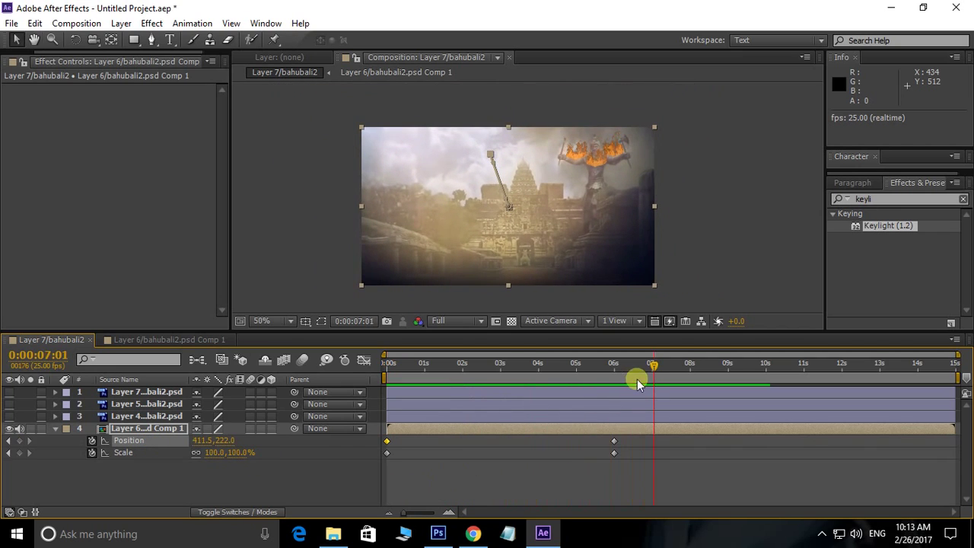
pyautogui.moveTo(655, 369); pyautogui.dragTo(406, 402)
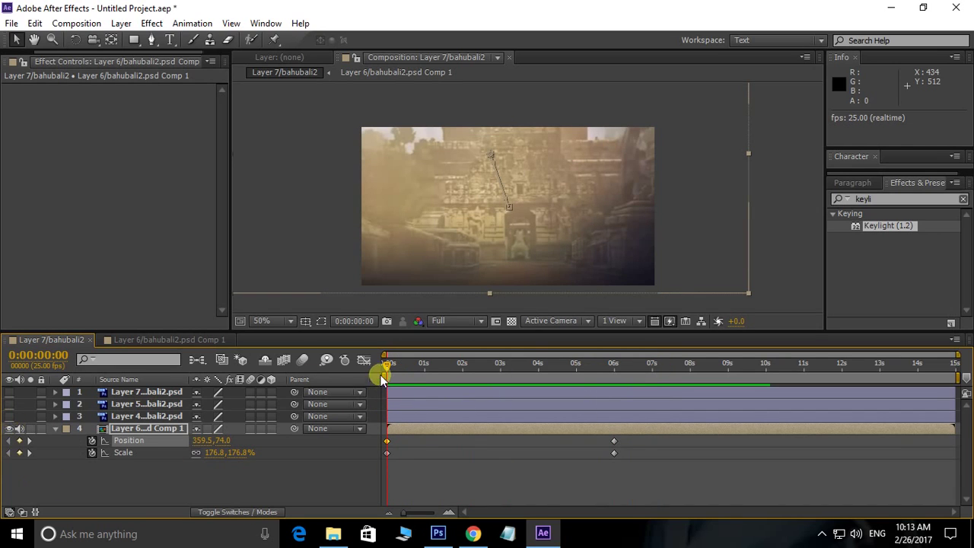
# Step: Show the Layer 4 elephant-and-rider artwork, collapse the Layer 6 background's properties, and inspect the elephant up close
pyautogui.click(9, 416)
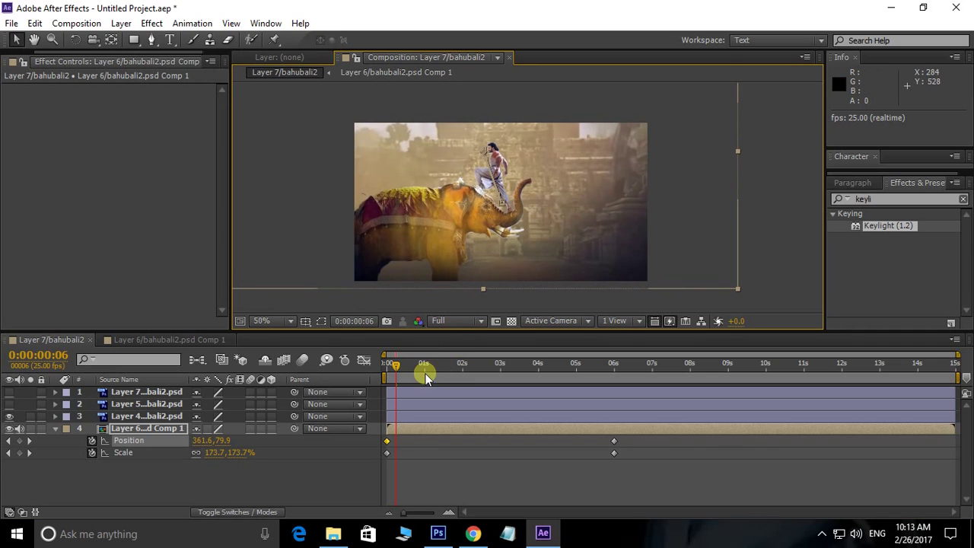
pyautogui.click(56, 428)
pyautogui.scroll(2, 496, 217)
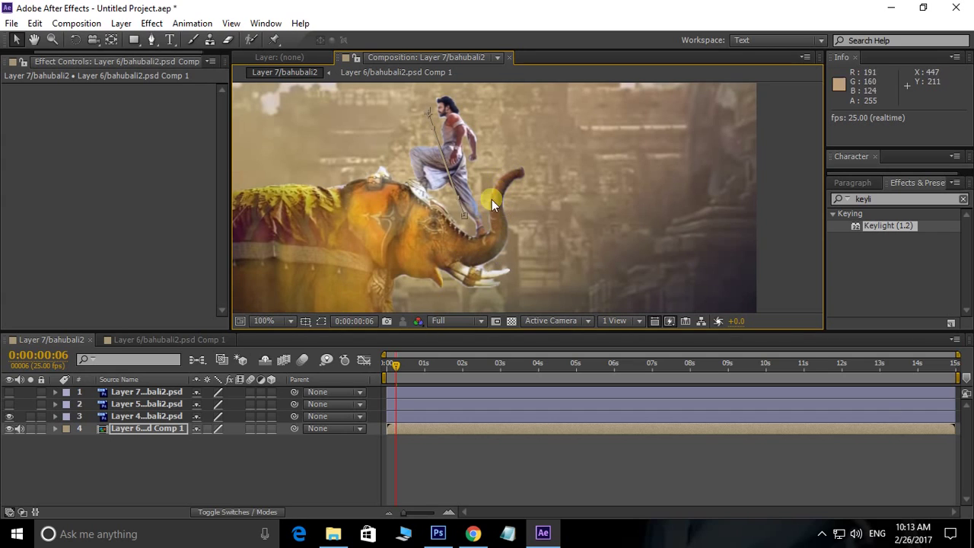
pyautogui.scroll(1, 442, 150)
pyautogui.moveTo(496, 209)
pyautogui.mouseDown()
pyautogui.moveTo(495, 225)
pyautogui.moveTo(501, 196)
pyautogui.mouseUp()
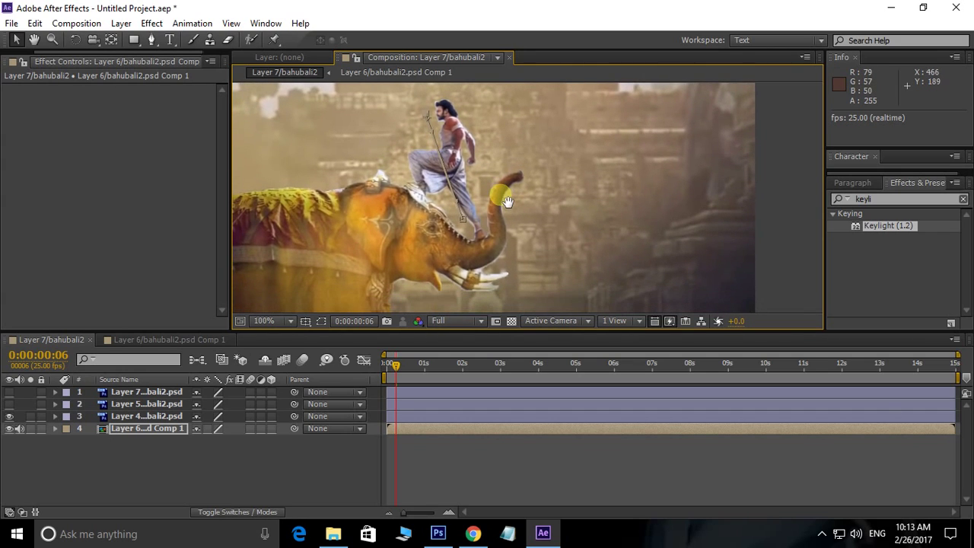
# Step: Pre-compose the Layer 4 elephant artwork as Layer 4/bahubali2.psd Comp 1, leaving all attributes in Layer 7/bahubali2
pyautogui.click(108, 418)
pyautogui.rightClick(109, 418)
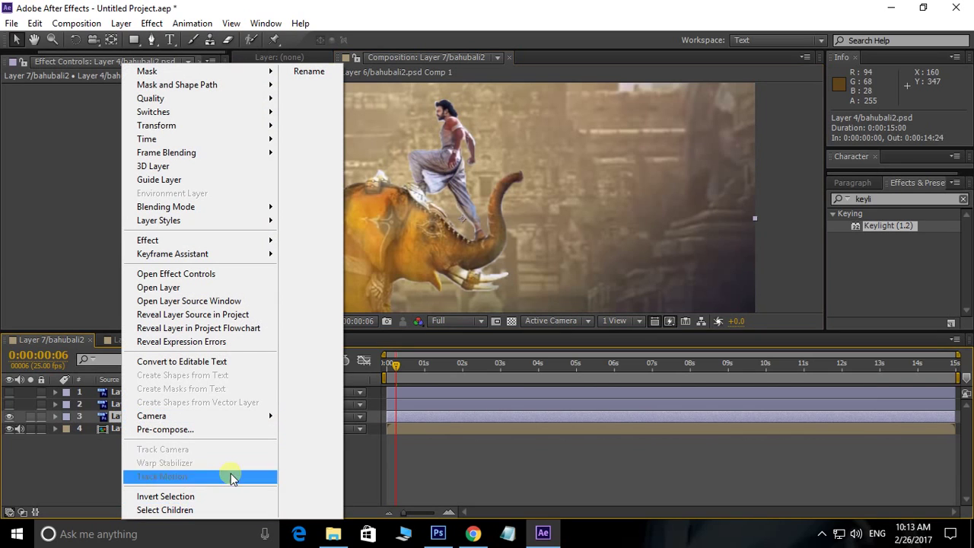
pyautogui.click(191, 429)
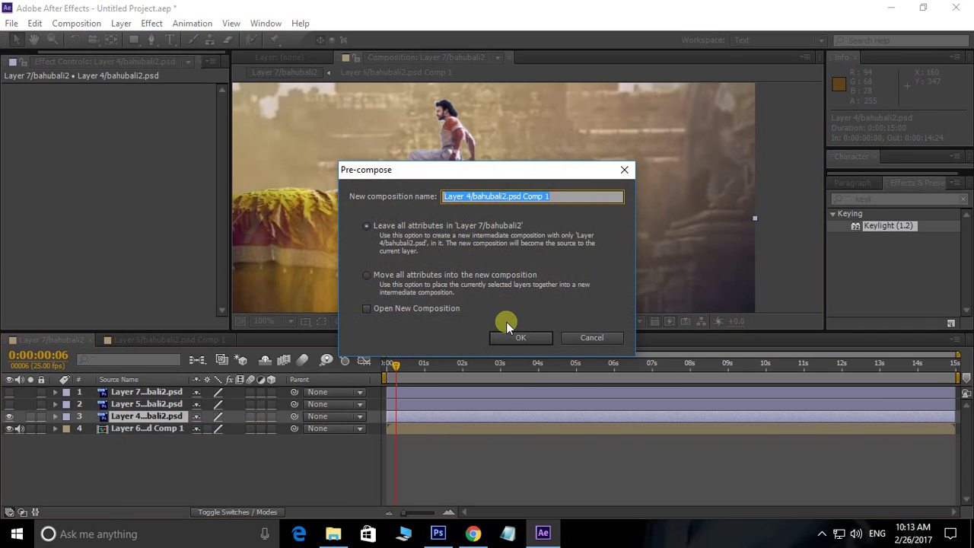
pyautogui.click(512, 337)
pyautogui.moveTo(407, 240); pyautogui.dragTo(450, 211)
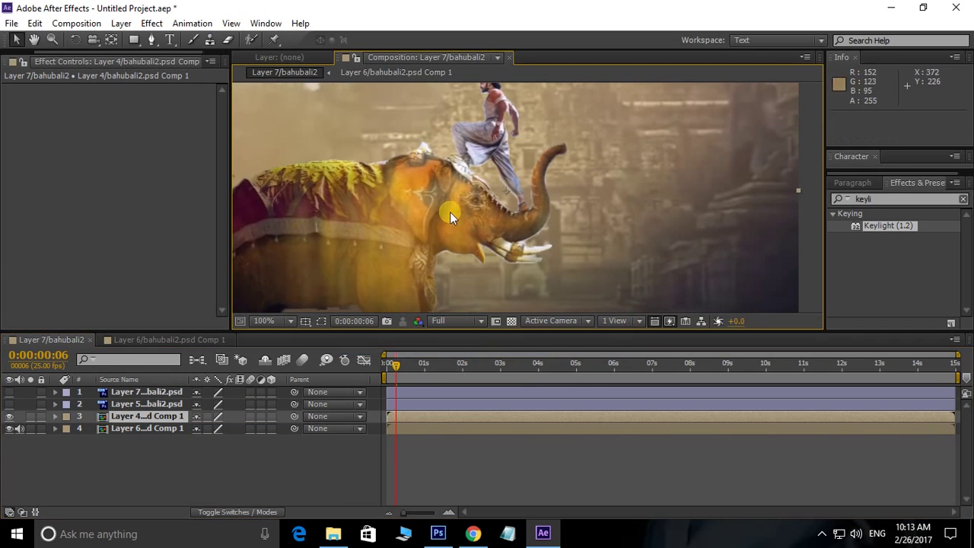
# Step: Open Layer 4/bahubali2.psd Comp 1 and place Puppet pins on the rider's rear elbow and hand at 0:00:01:24
pyautogui.doubleClick(149, 417)
pyautogui.moveTo(570, 170); pyautogui.dragTo(518, 206)
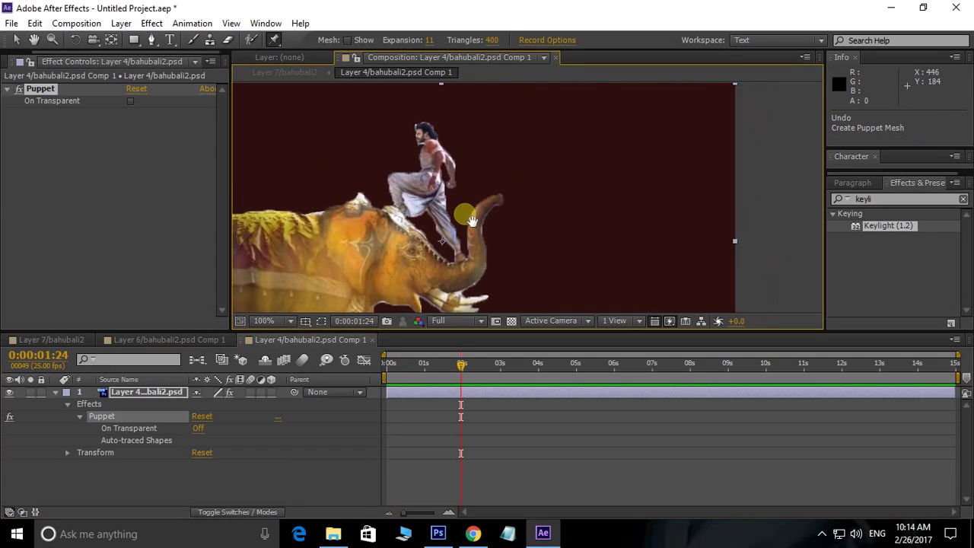
pyautogui.scroll(2, 382, 187)
pyautogui.click(272, 41)
pyautogui.moveTo(489, 261); pyautogui.dragTo(358, 289)
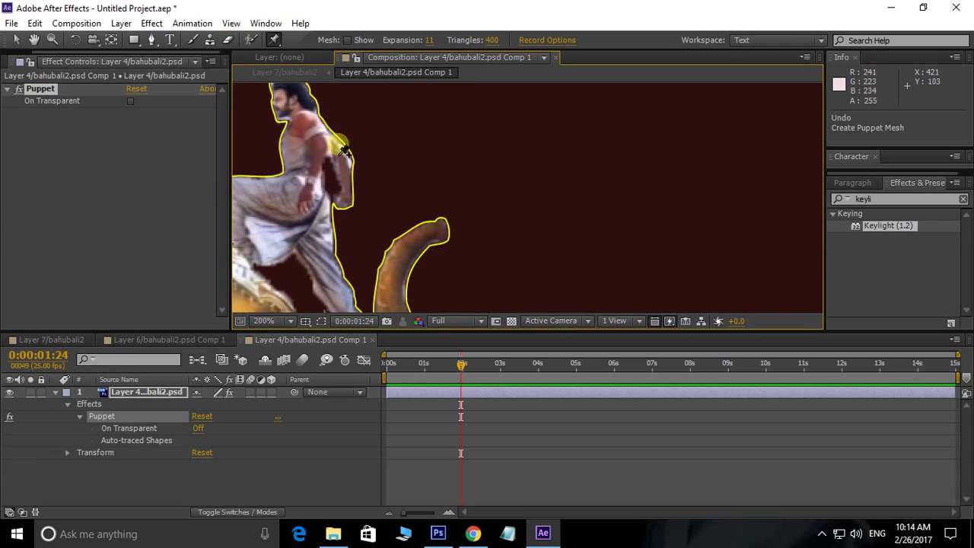
pyautogui.click(342, 150)
pyautogui.click(353, 201)
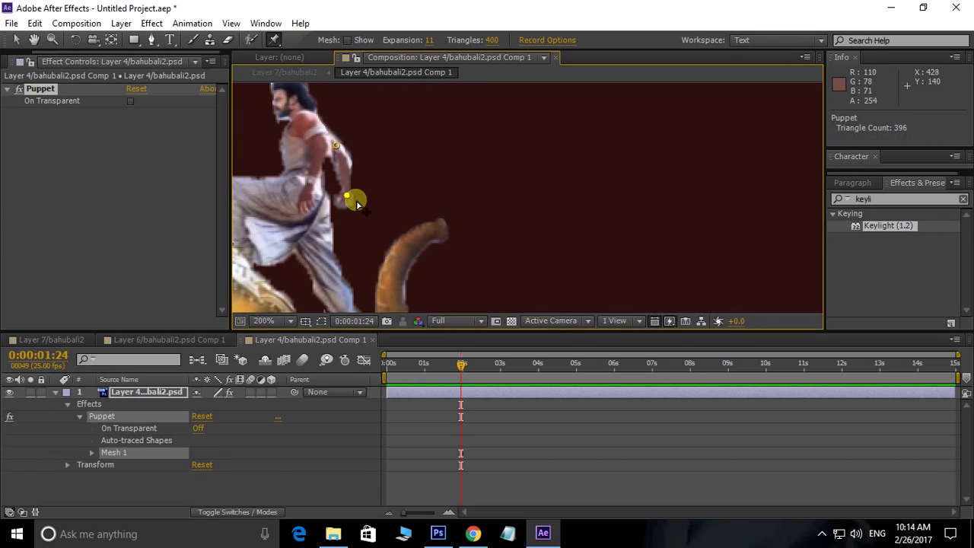
# Step: Add Puppet pins at the base, lower bend and tip of the elephant's trunk
pyautogui.moveTo(453, 255); pyautogui.dragTo(421, 159)
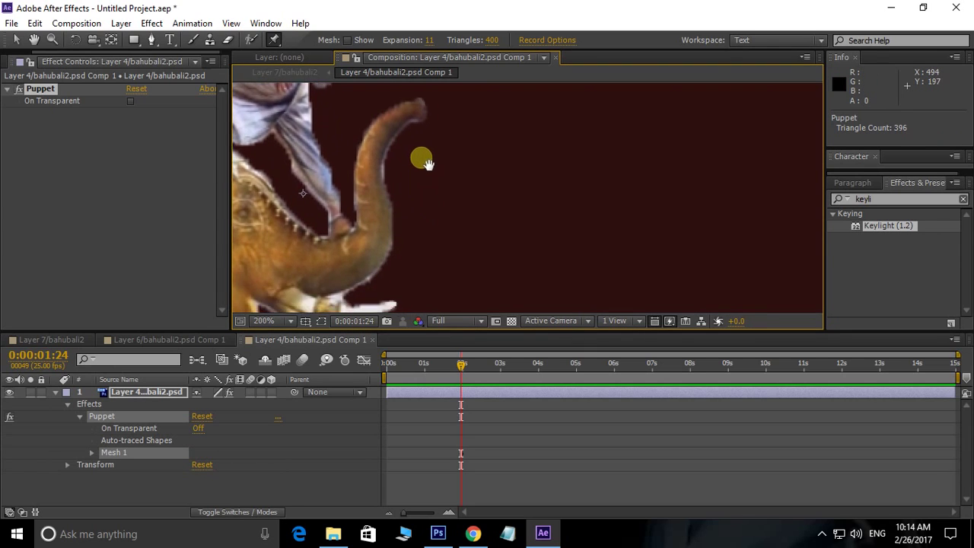
pyautogui.click(375, 243)
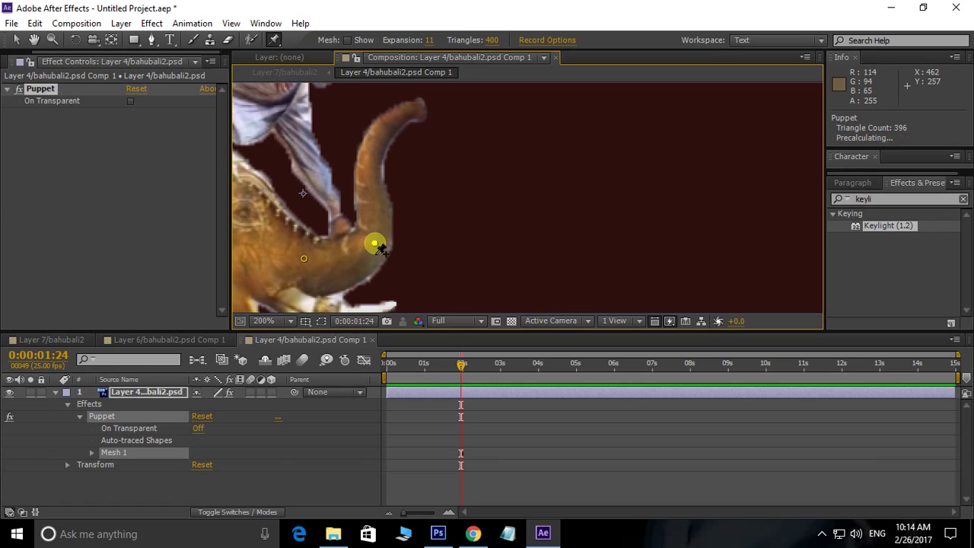
pyautogui.click(420, 109)
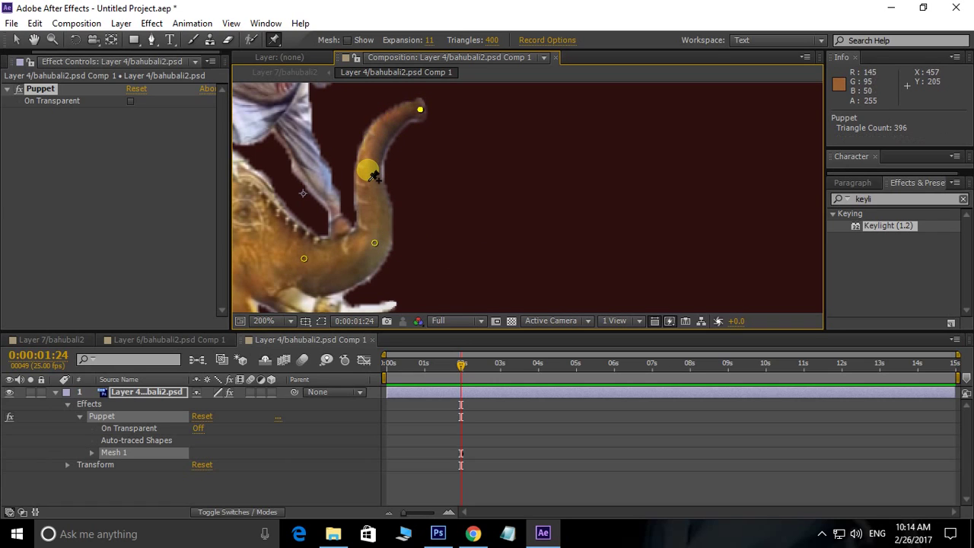
pyautogui.moveTo(515, 196); pyautogui.dragTo(504, 235)
pyautogui.scroll(-1, 508, 223)
pyautogui.scroll(1, 500, 204)
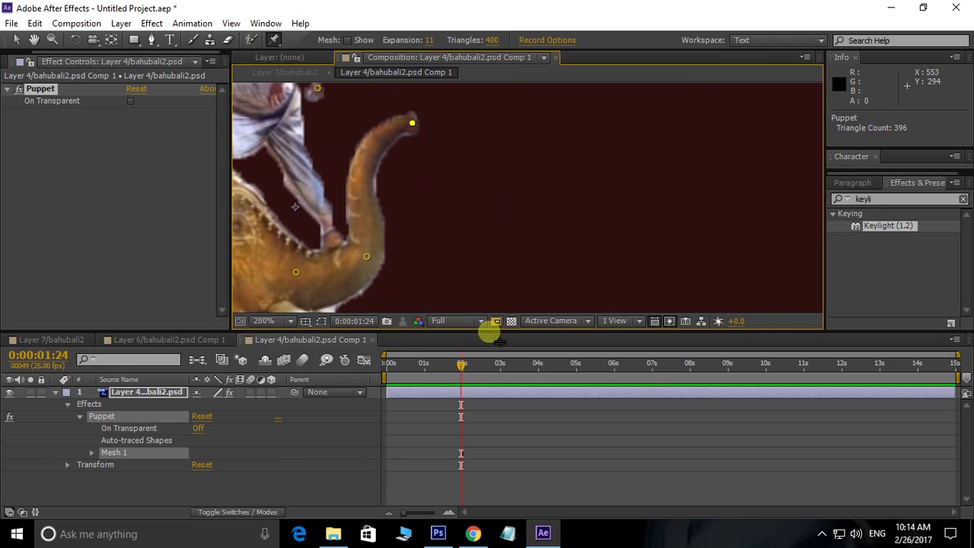
# Step: At 0:00:03:24, pull the trunk tip's Puppet pin up toward the rider and add a pin on his lower leg
pyautogui.moveTo(465, 368); pyautogui.dragTo(539, 369)
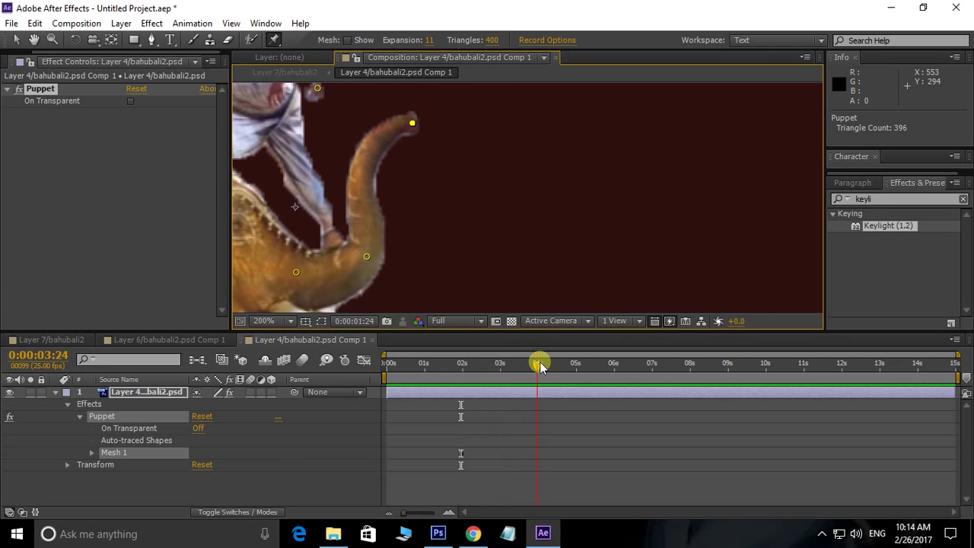
pyautogui.moveTo(474, 222); pyautogui.dragTo(523, 240)
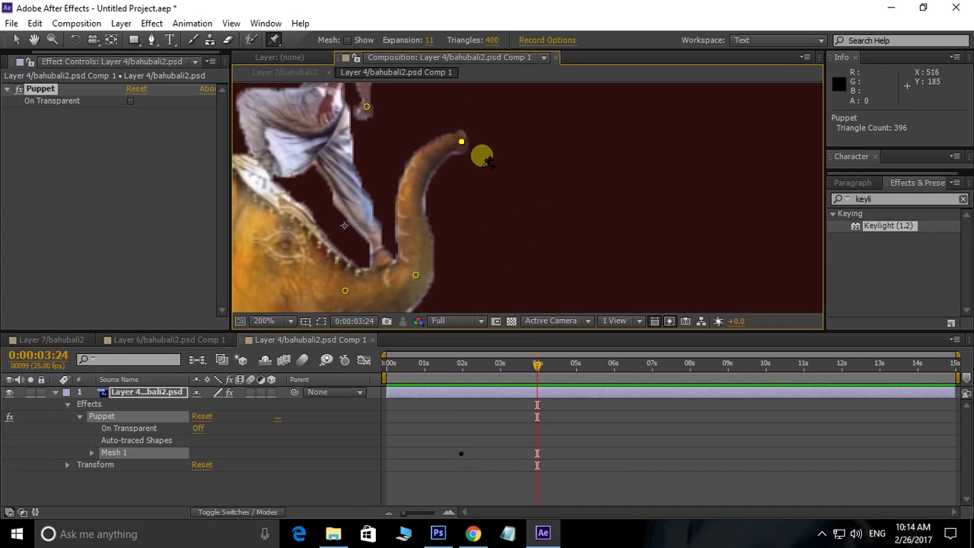
pyautogui.moveTo(463, 144); pyautogui.dragTo(424, 128)
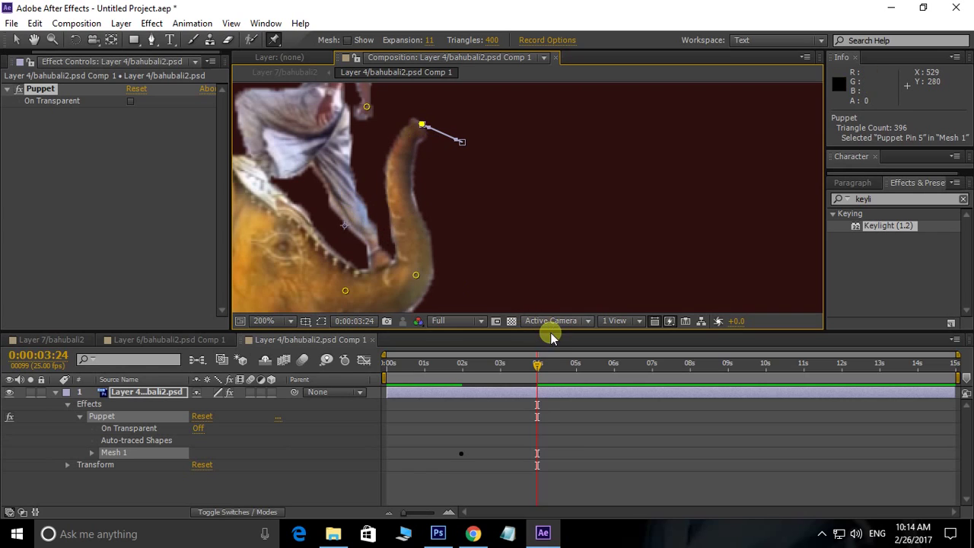
pyautogui.click(352, 199)
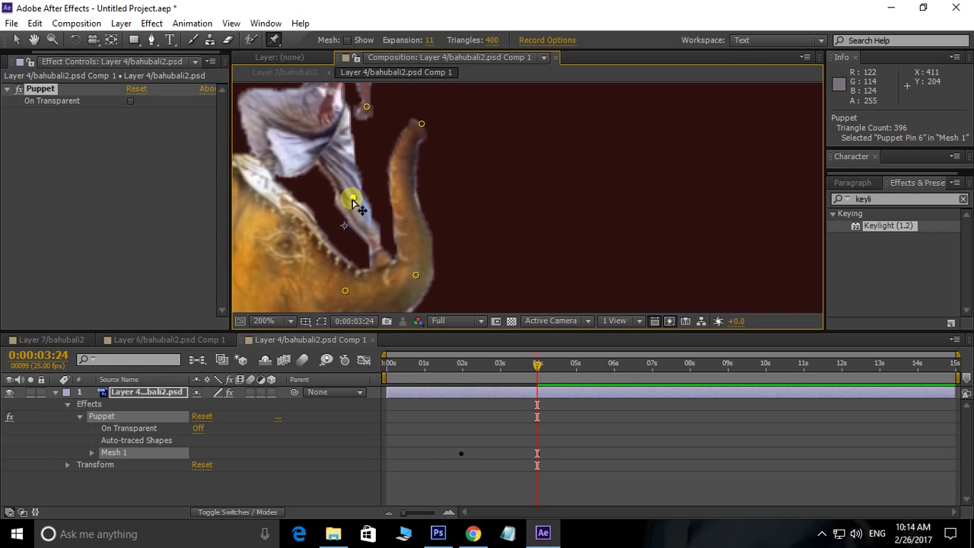
# Step: Preview the trunk's bending motion from 0:00:01:18
pyautogui.moveTo(531, 360); pyautogui.dragTo(453, 363)
pyautogui.press('h')
pyautogui.press('space')
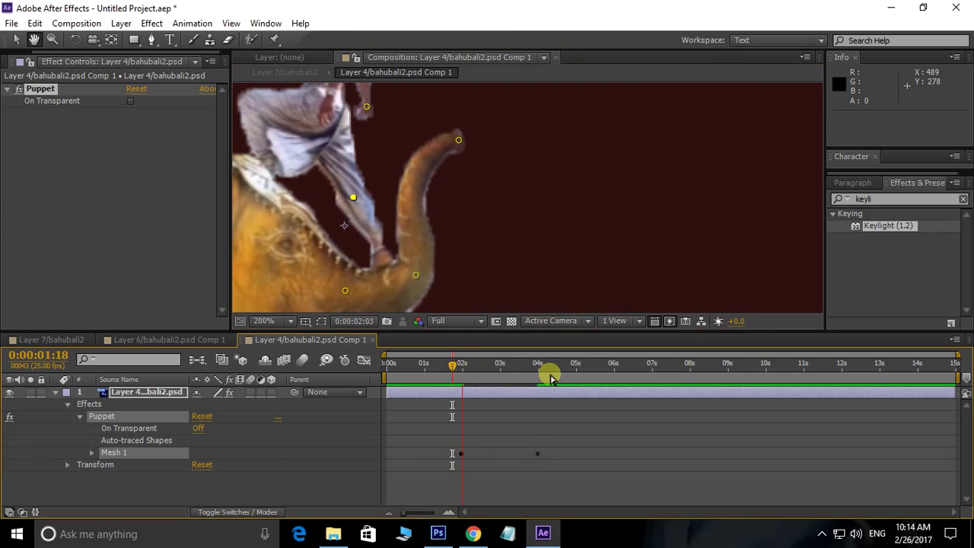
# Step: At 0:00:03:23, move the Puppet pin on the rider's rear hand slightly outward toward the trunk
pyautogui.moveTo(552, 378); pyautogui.dragTo(461, 374)
pyautogui.moveTo(406, 181); pyautogui.dragTo(394, 238)
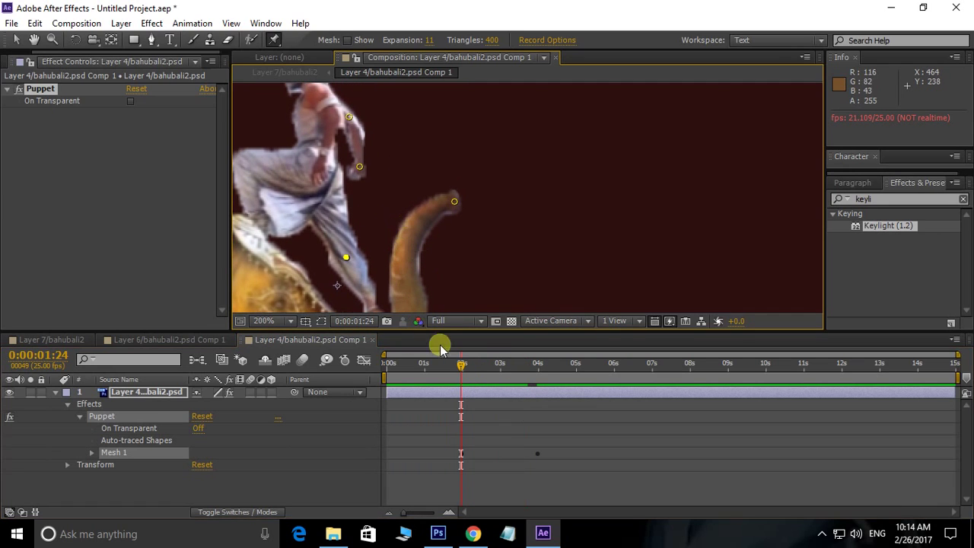
pyautogui.moveTo(466, 368); pyautogui.dragTo(537, 385)
pyautogui.moveTo(360, 166); pyautogui.dragTo(390, 155)
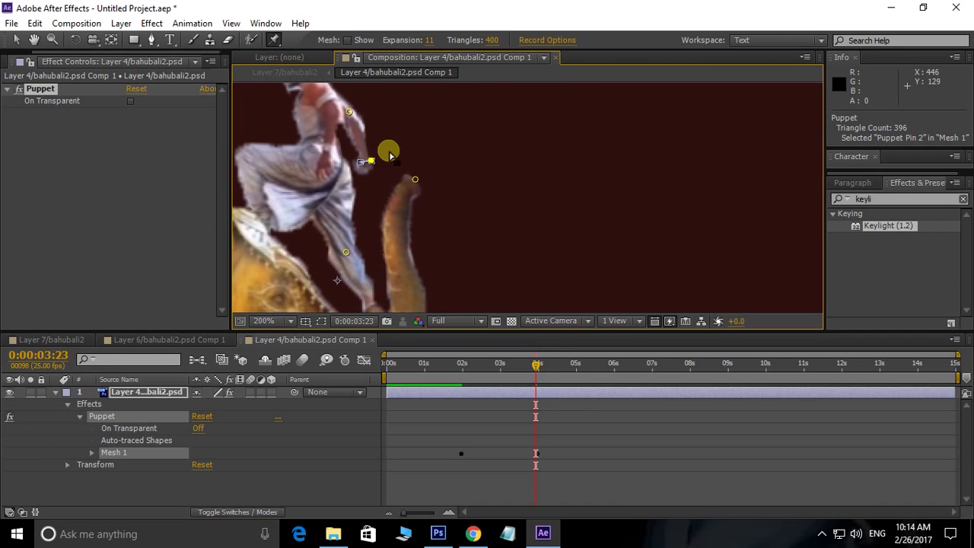
# Step: At 0:00:07:00, move the trunk tip's Puppet pin outward, away from the rider
pyautogui.moveTo(538, 369); pyautogui.dragTo(580, 366)
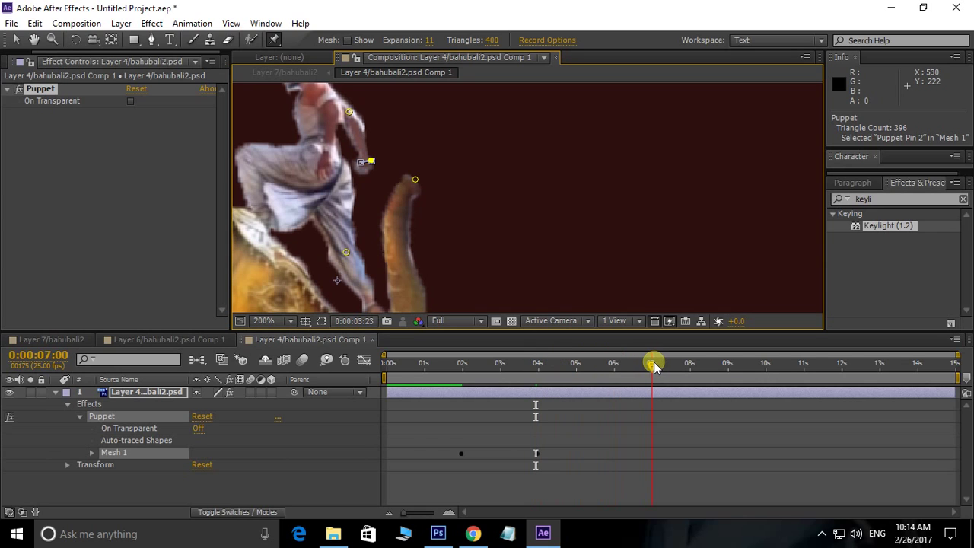
pyautogui.moveTo(407, 136); pyautogui.dragTo(450, 155)
pyautogui.scroll(-5, 450, 152)
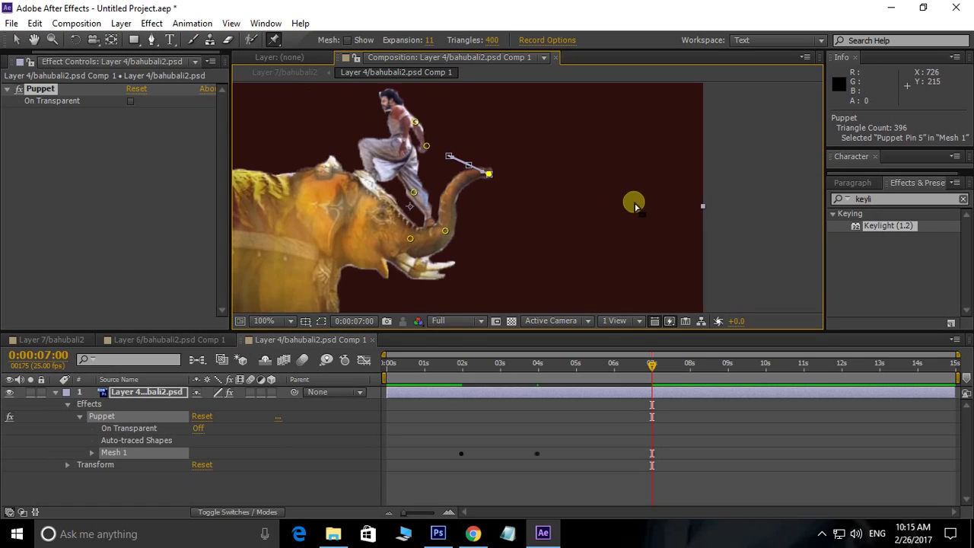
pyautogui.scroll(2, 620, 195)
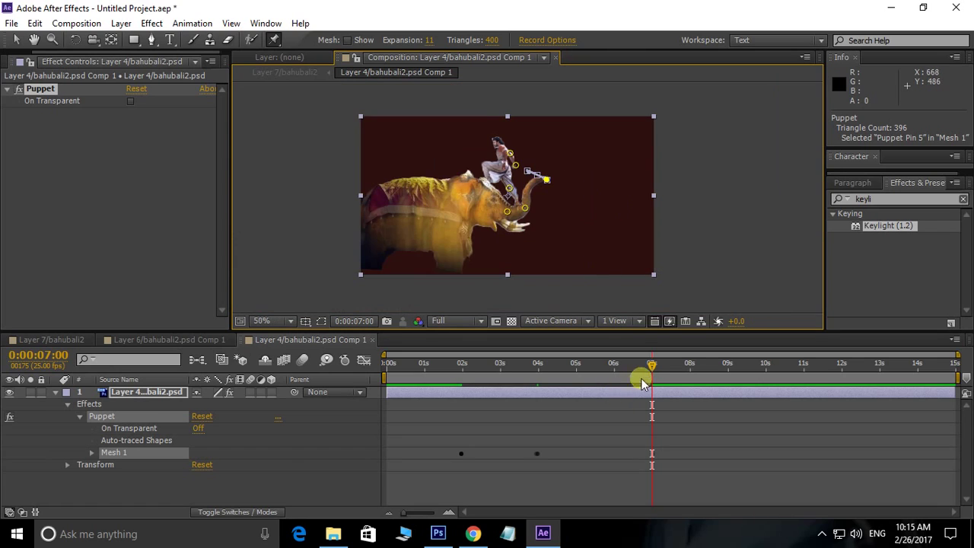
# Step: Preview the puppet animation from 0:00:00:00 and examine the elephant's body up close
pyautogui.moveTo(647, 366); pyautogui.dragTo(342, 398)
pyautogui.press('space')
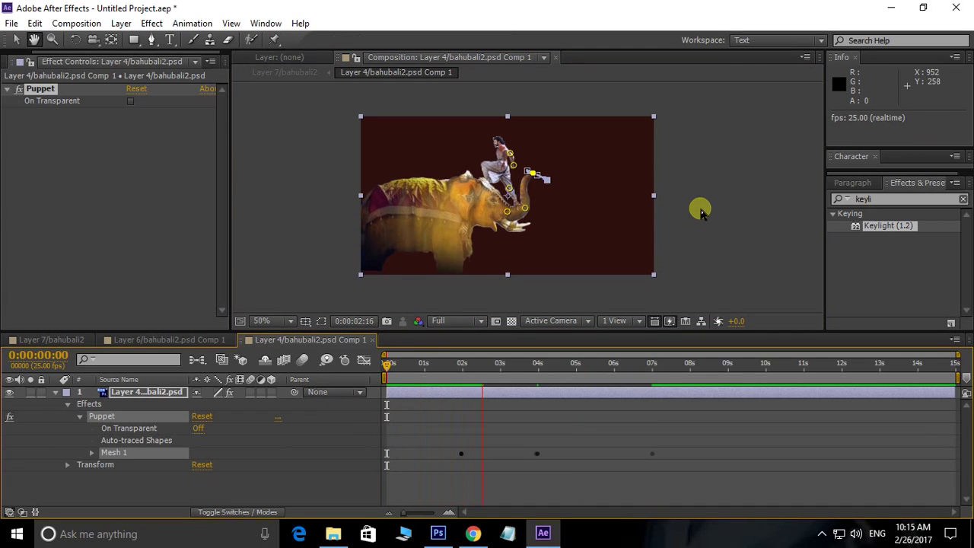
pyautogui.moveTo(543, 247); pyautogui.dragTo(581, 234)
pyautogui.scroll(3, 434, 211)
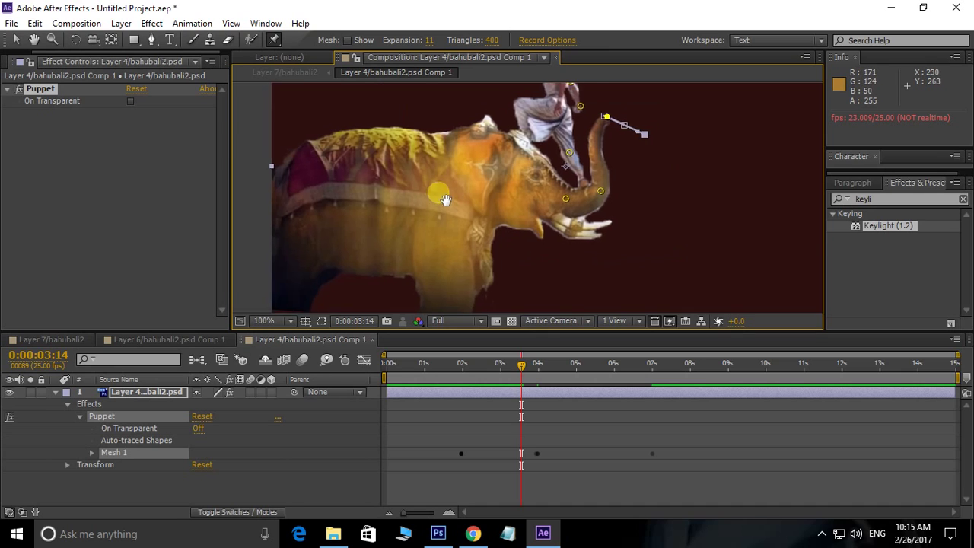
# Step: At 0:00:01:24, add Puppet pins on the elephant's rump, rear leg, front leg and the side of its head
pyautogui.scroll(-1, 441, 195)
pyautogui.moveTo(522, 364); pyautogui.dragTo(472, 382)
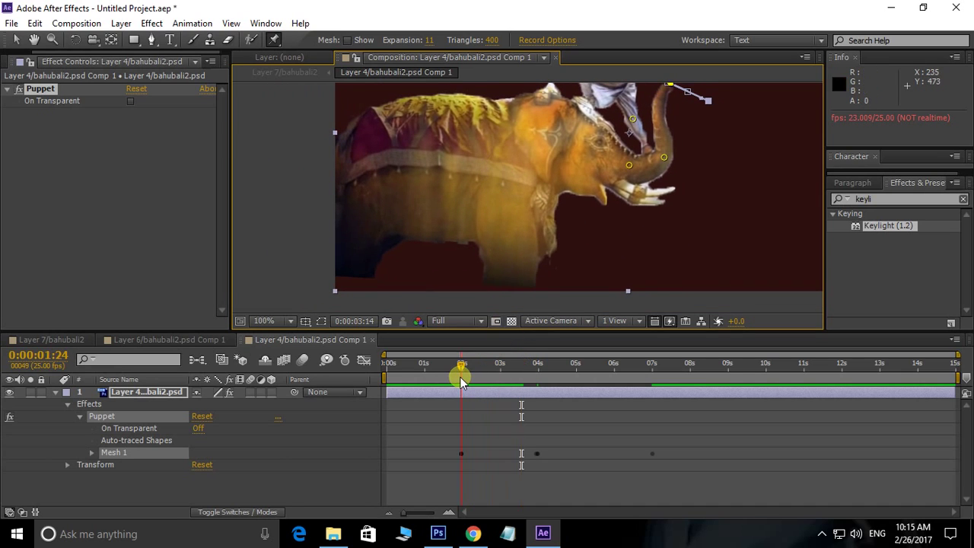
pyautogui.click(378, 152)
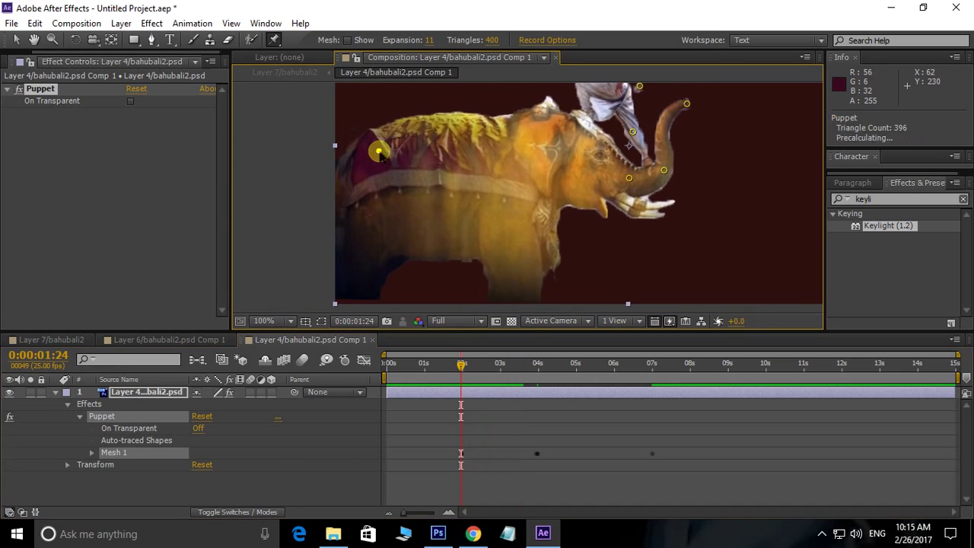
pyautogui.click(365, 291)
pyautogui.click(514, 287)
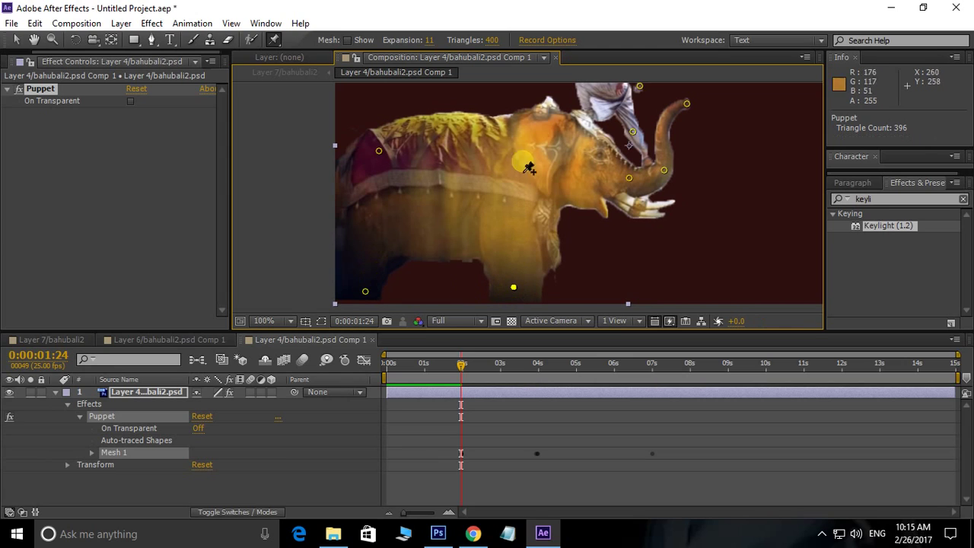
pyautogui.click(548, 136)
# Step: Preview the elephant and rider's puppet animation from 0:00:00:00 and check the trunk and body motion
pyautogui.moveTo(461, 366); pyautogui.dragTo(288, 390)
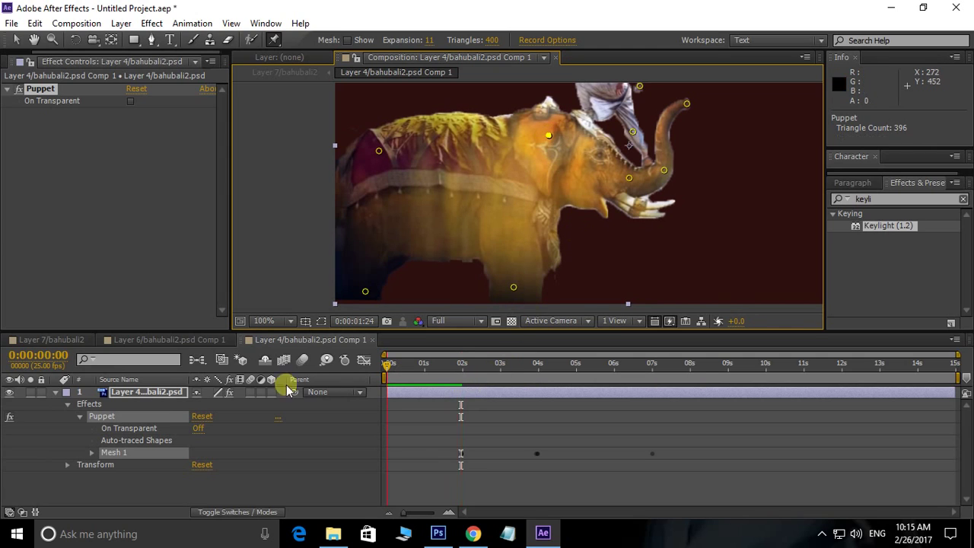
pyautogui.press('space')
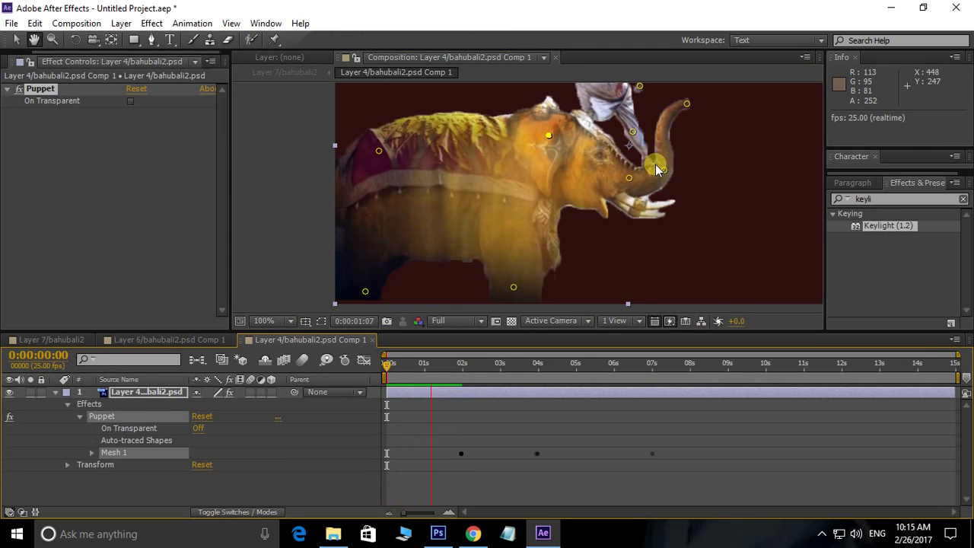
pyautogui.press('space')
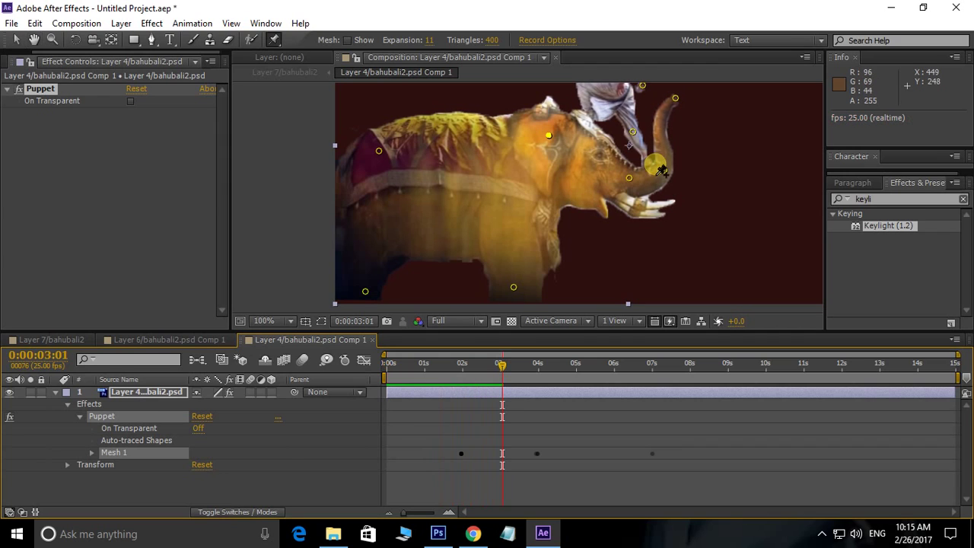
pyautogui.scroll(-2, 662, 171)
pyautogui.scroll(2, 533, 228)
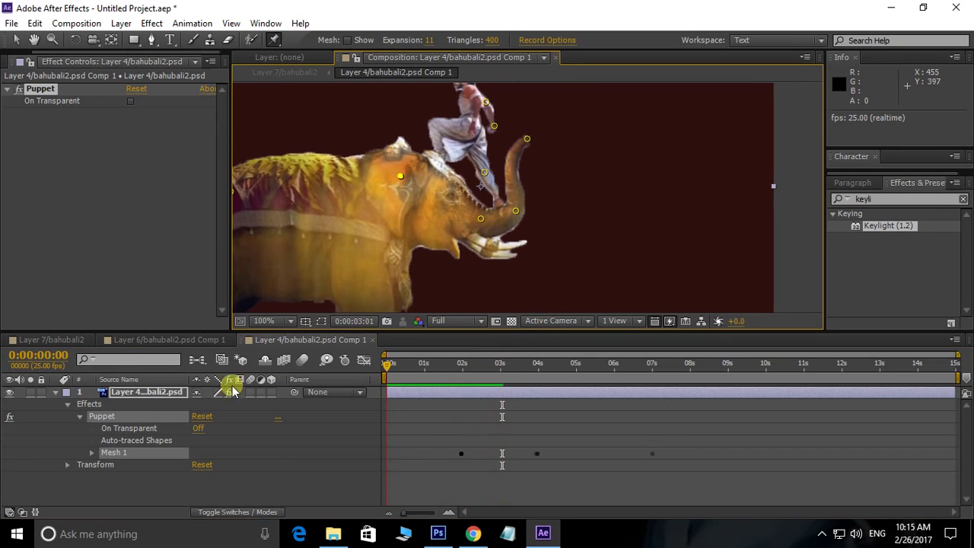
pyautogui.press('space')
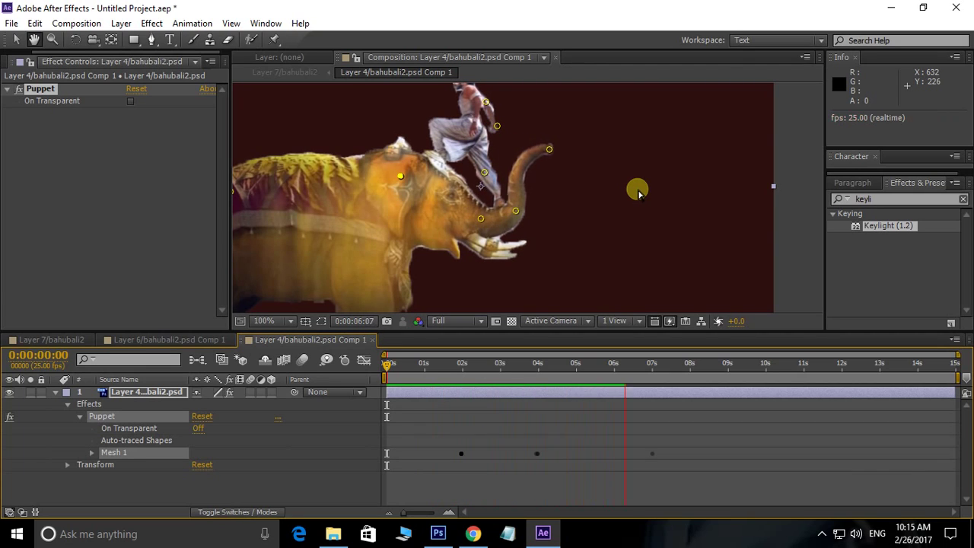
pyautogui.press('space')
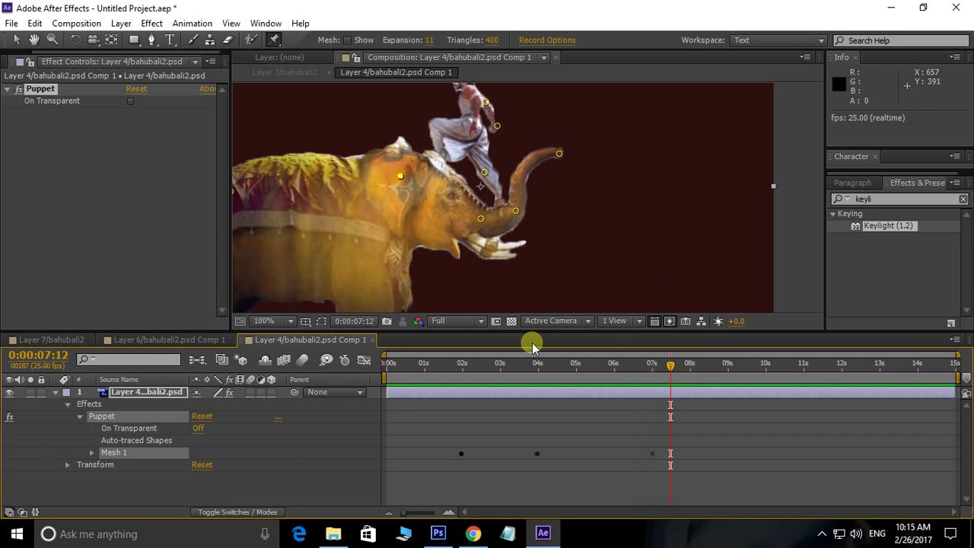
# Step: Return to the Layer 7/bahubali2 composition and preview the elephant against the zooming background from 0:00:00:00
pyautogui.click(145, 340)
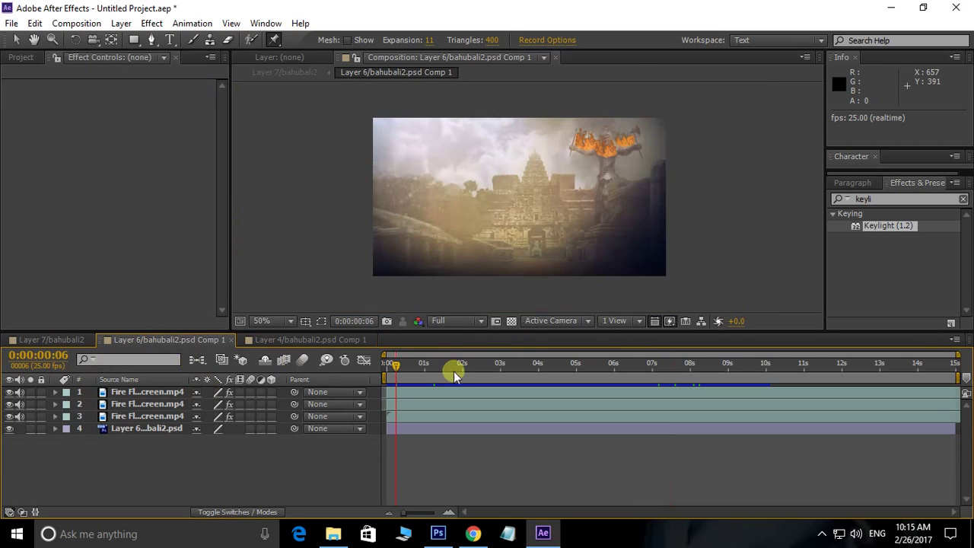
pyautogui.click(78, 344)
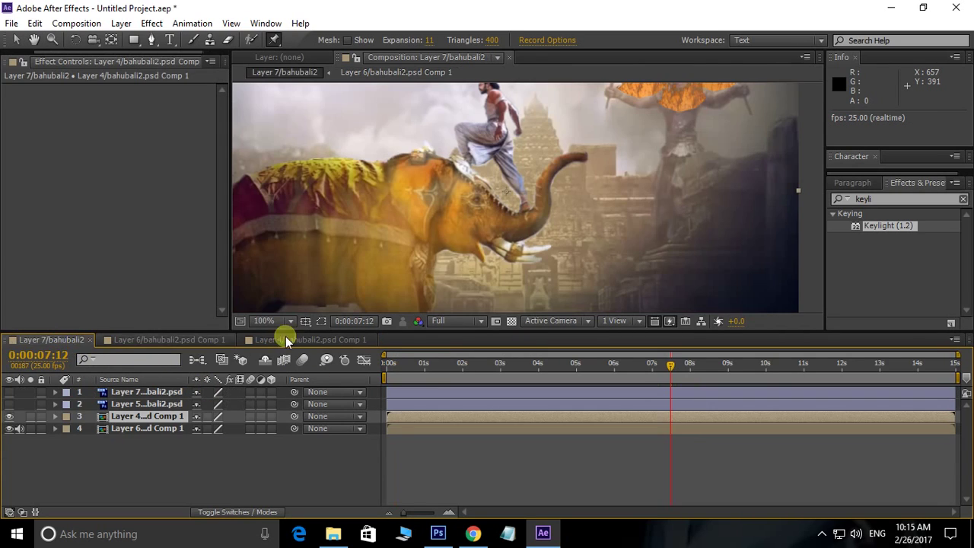
pyautogui.click(639, 266)
pyautogui.moveTo(670, 364); pyautogui.dragTo(387, 364)
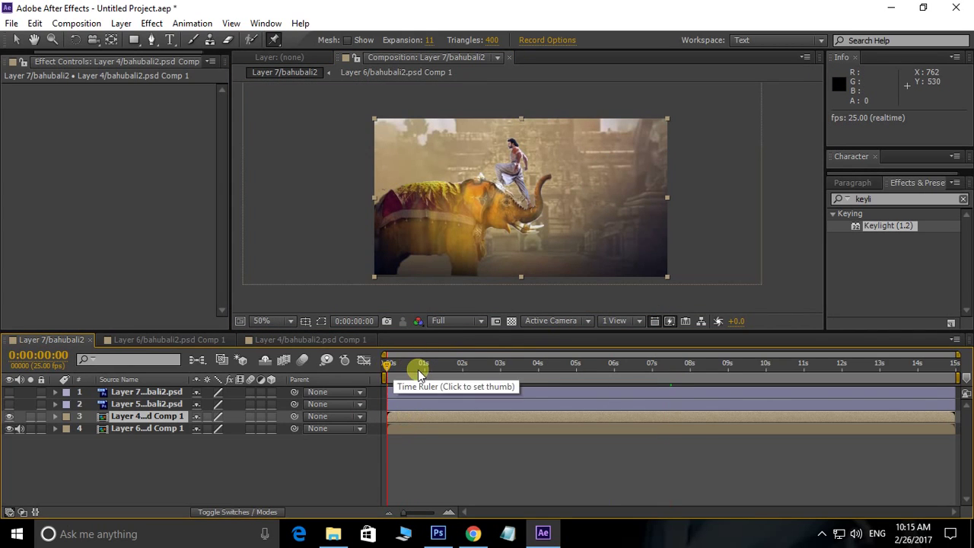
pyautogui.press('space')
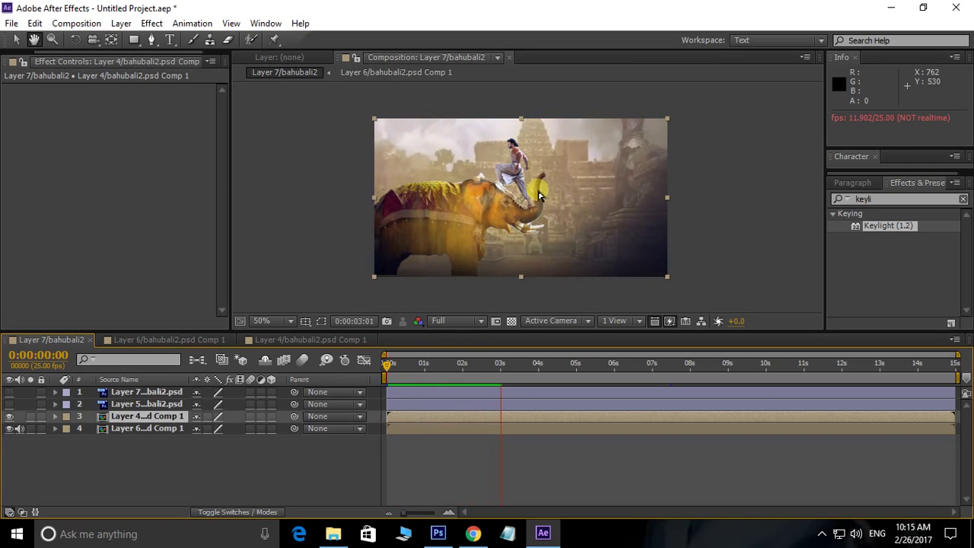
pyautogui.hotkey('ctrl', 'p')
pyautogui.click(572, 273)
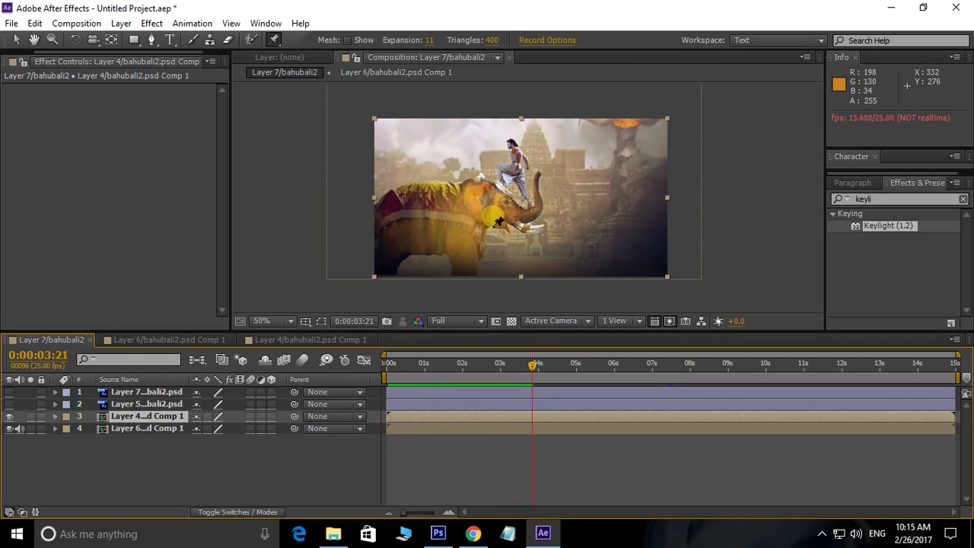
# Step: Reveal Scale and Position for the Layer 4 elephant comp and enable Position keyframing at 0:00:00:00
pyautogui.moveTo(511, 360); pyautogui.dragTo(400, 386)
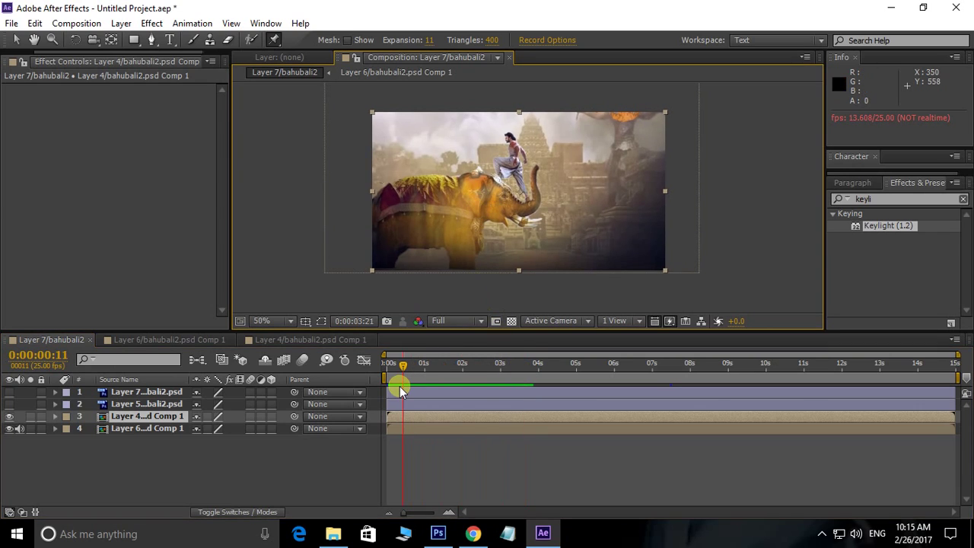
pyautogui.click(409, 416)
pyautogui.click(407, 367)
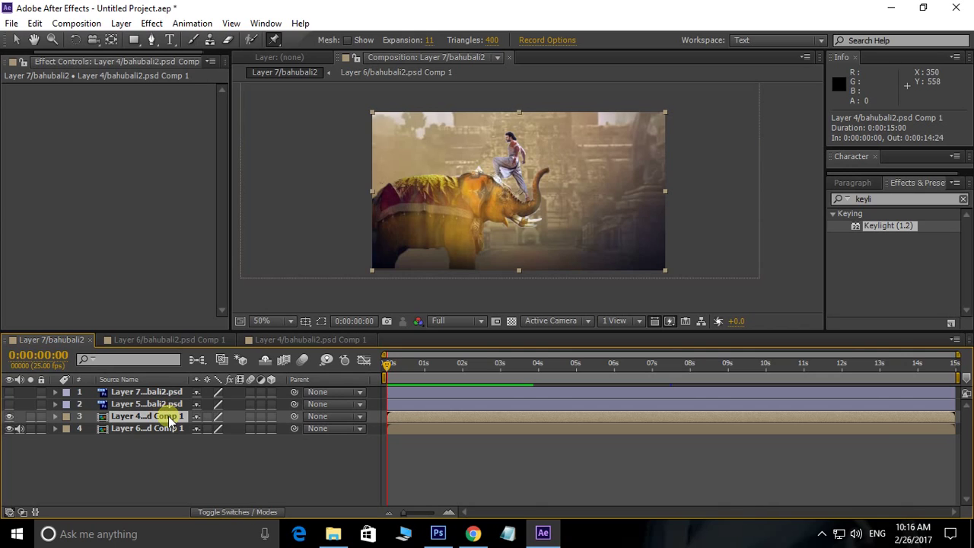
pyautogui.press('s')
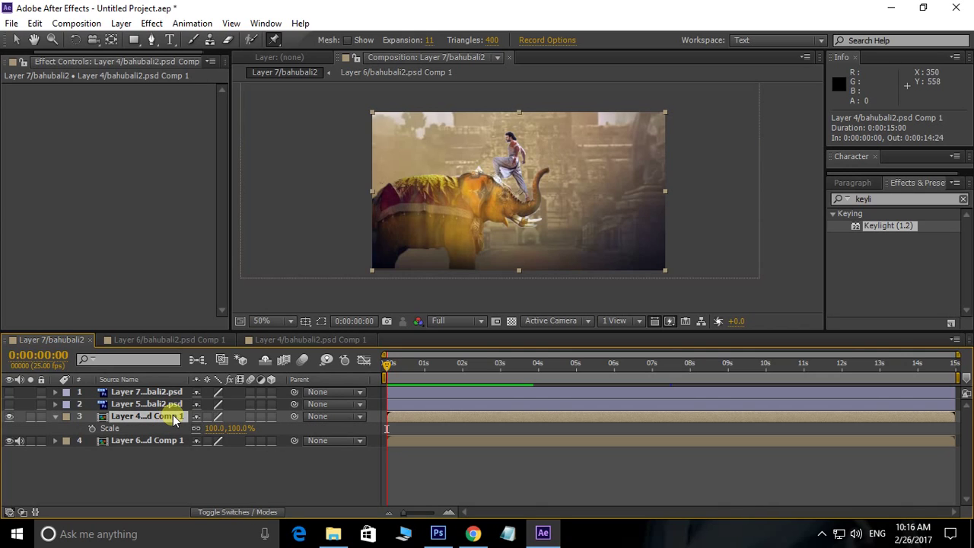
pyautogui.hotkey('shift', 'p')
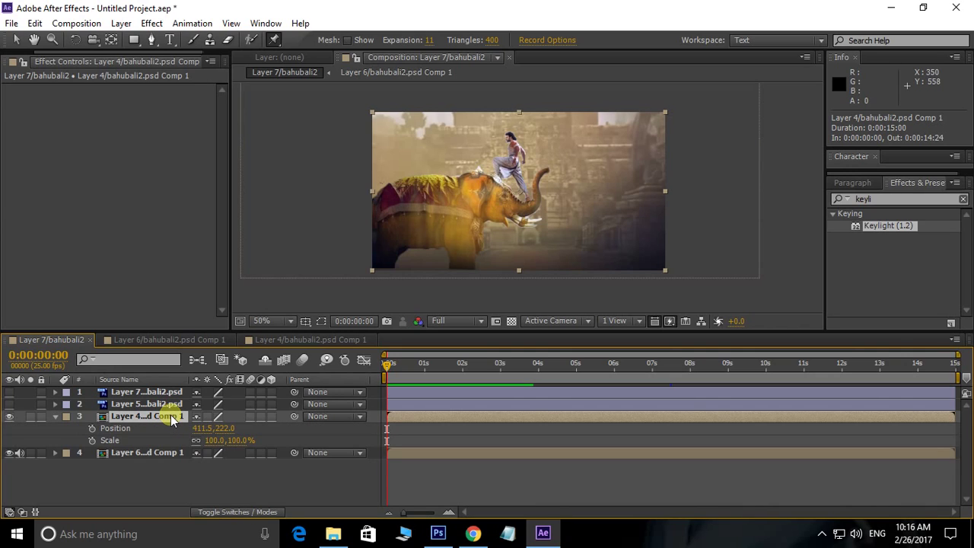
pyautogui.click(92, 429)
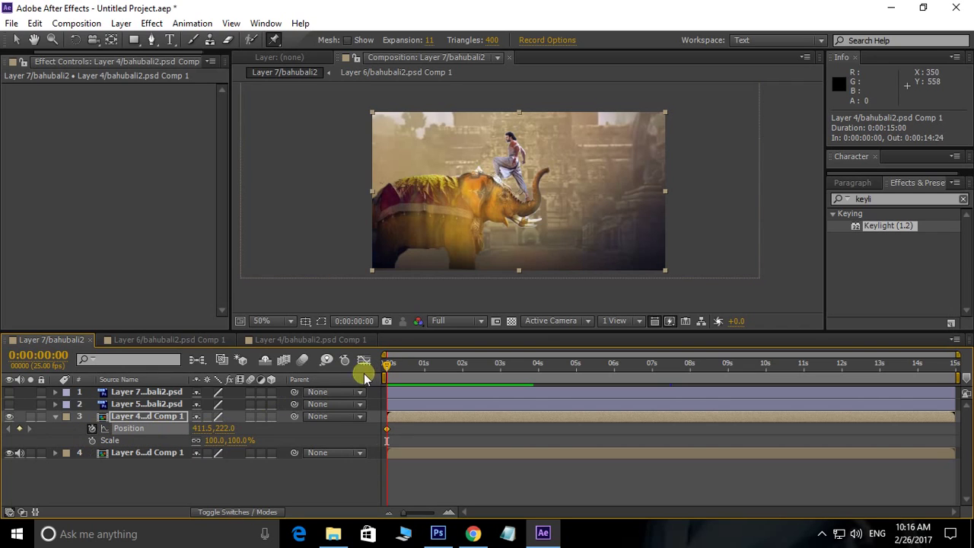
pyautogui.click(19, 41)
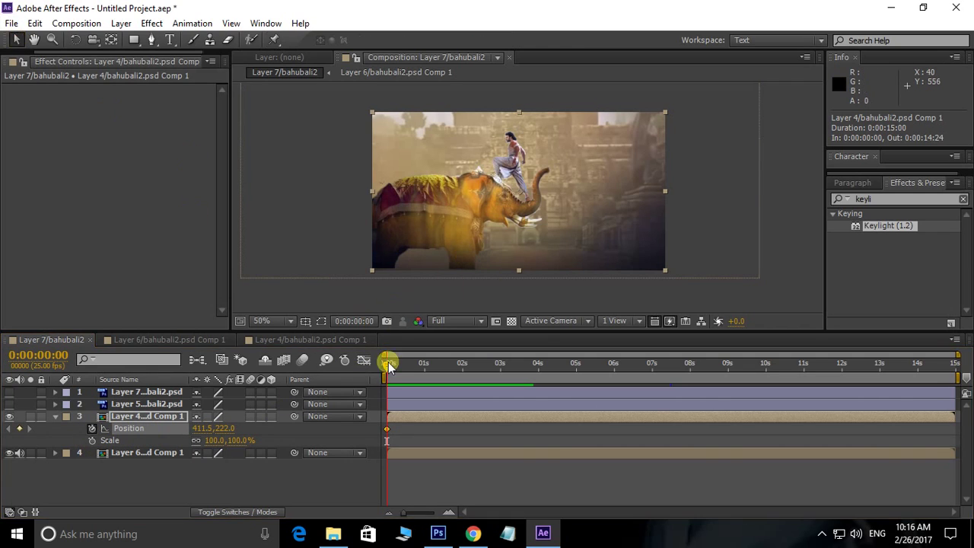
# Step: Set the elephant comp's starting Position to -107.5, 222.0 so it sits outside the frame
pyautogui.moveTo(205, 430); pyautogui.dragTo(126, 424)
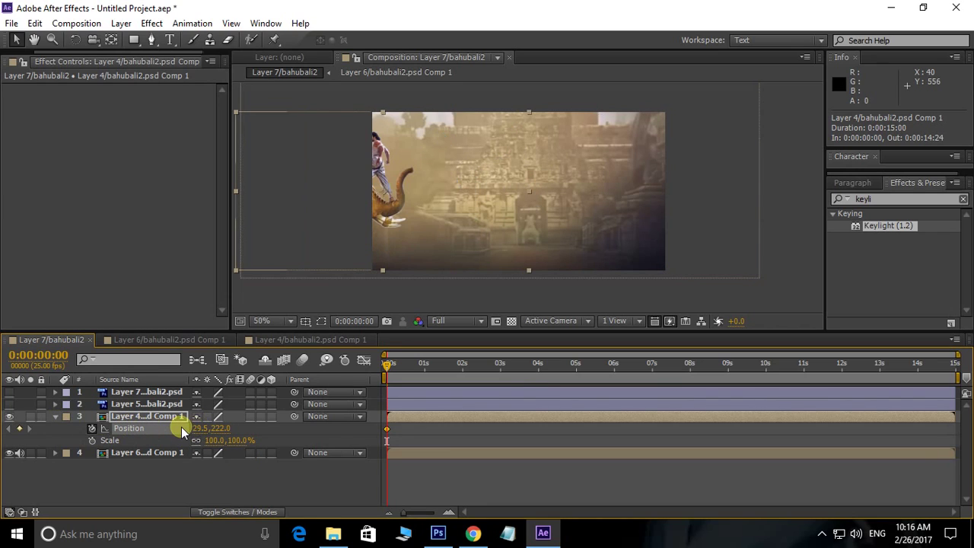
pyautogui.moveTo(198, 429); pyautogui.dragTo(135, 427)
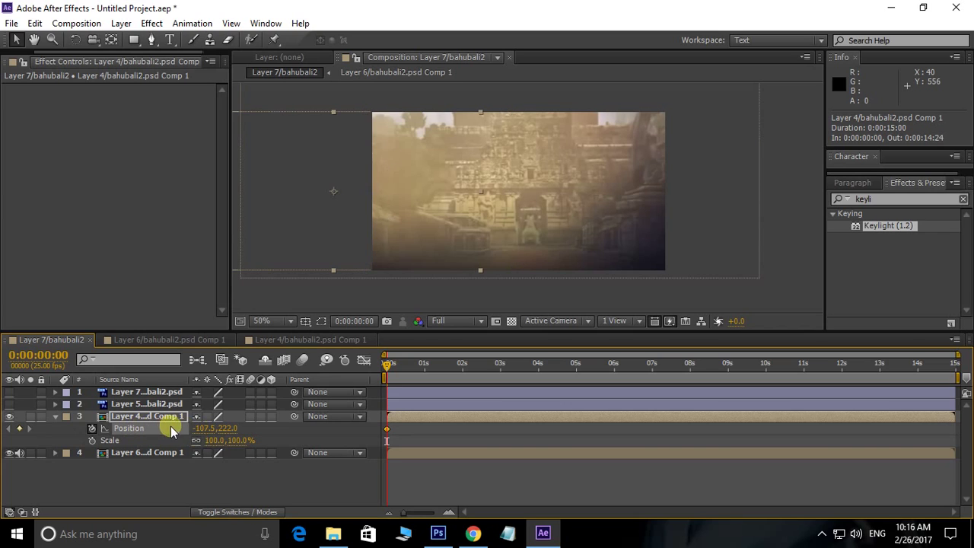
pyautogui.press('space')
pyautogui.moveTo(348, 231); pyautogui.dragTo(245, 232)
pyautogui.moveTo(307, 262); pyautogui.dragTo(344, 303)
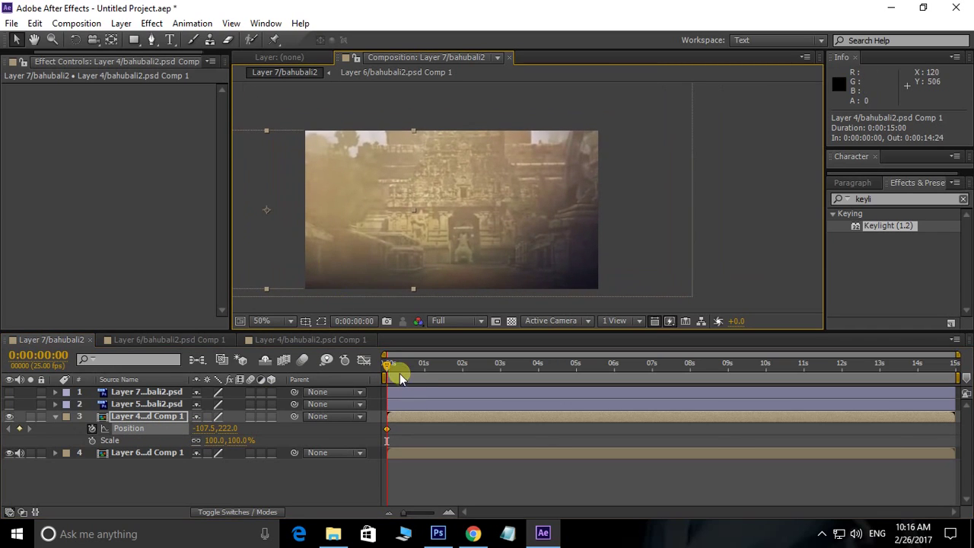
# Step: Keyframe the elephant comp's Position at 89.5, 222.0, shift that keyframe to about 2 seconds, and preview the entrance
pyautogui.moveTo(403, 366); pyautogui.dragTo(487, 367)
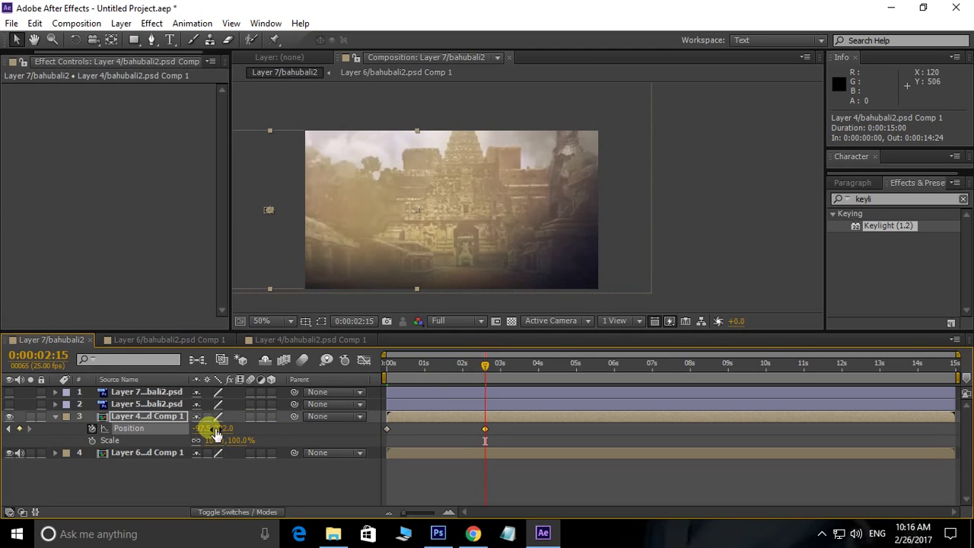
pyautogui.hotkey('ctrl', 'z')
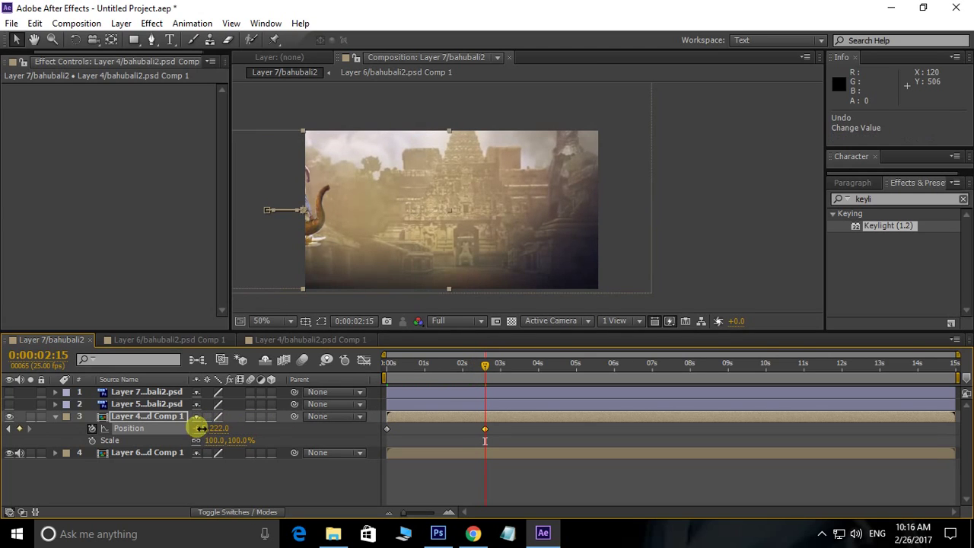
pyautogui.moveTo(200, 428)
pyautogui.mouseDown()
pyautogui.moveTo(247, 433)
pyautogui.moveTo(209, 431)
pyautogui.mouseUp()
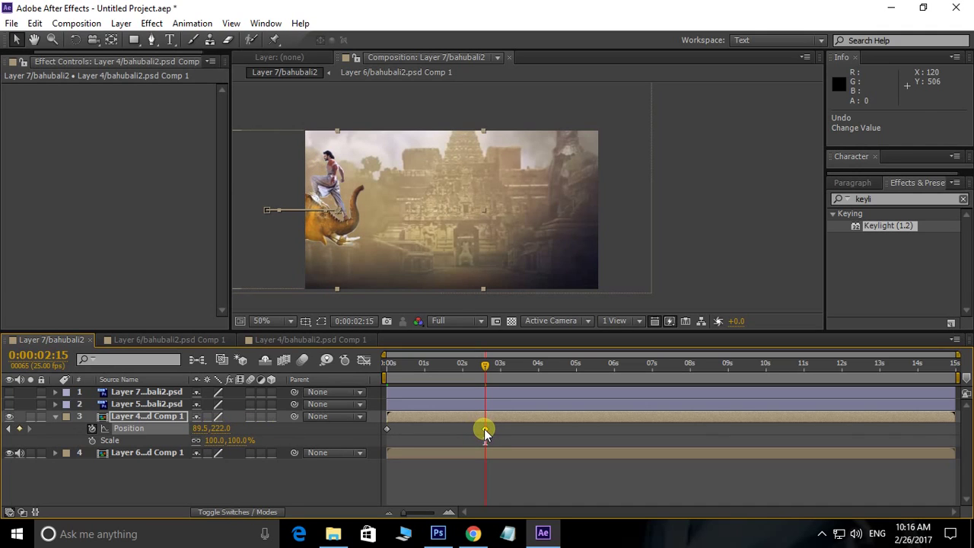
pyautogui.moveTo(485, 430); pyautogui.dragTo(459, 428)
pyautogui.press('KP_0')
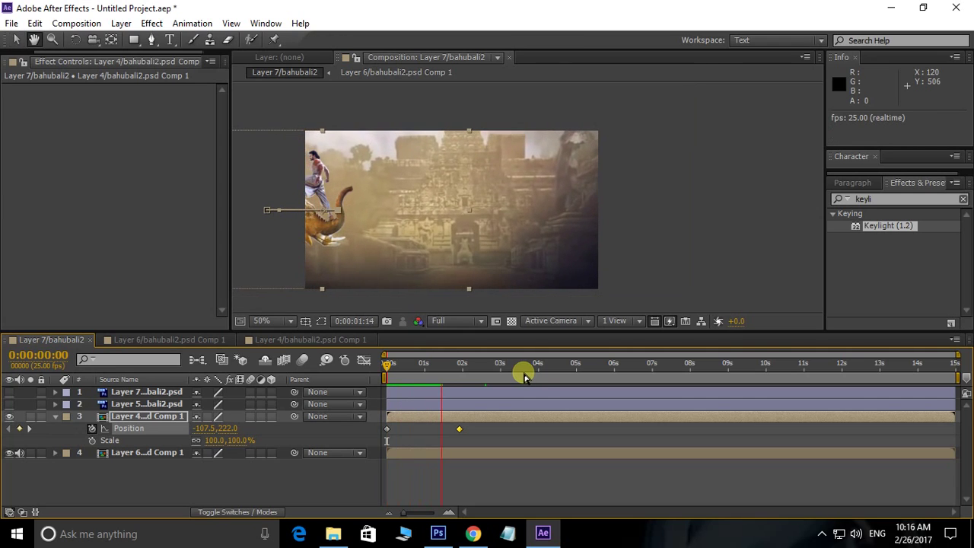
pyautogui.press('KP_0')
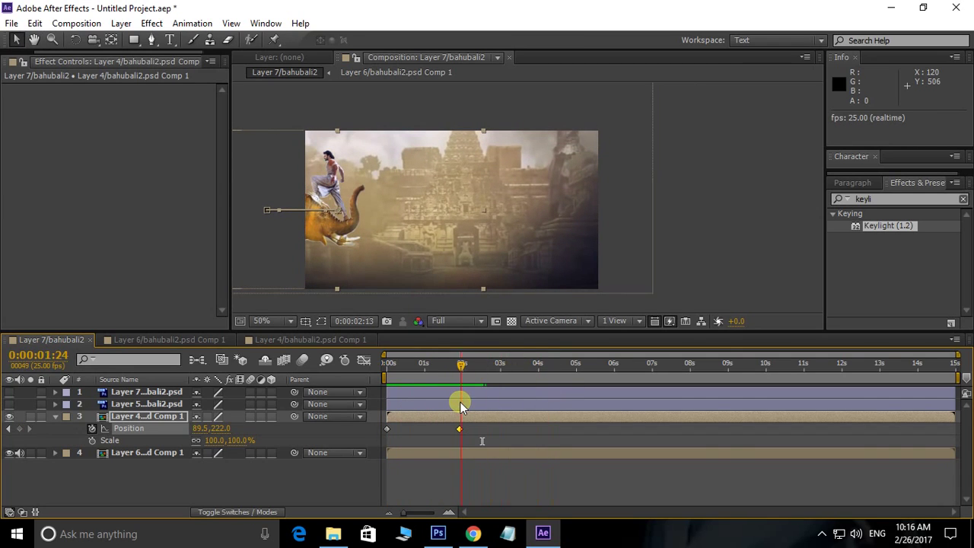
# Step: At 0:00:07:00, move the elephant comp to Position 413.5, 222.0 and preview the whole entrance from the start
pyautogui.moveTo(462, 366); pyautogui.dragTo(642, 369)
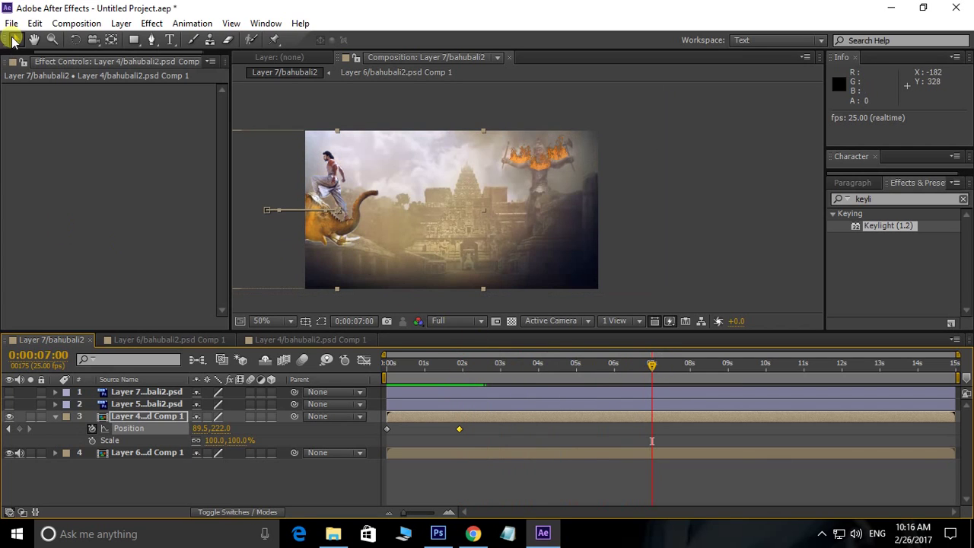
pyautogui.moveTo(328, 231); pyautogui.dragTo(441, 222)
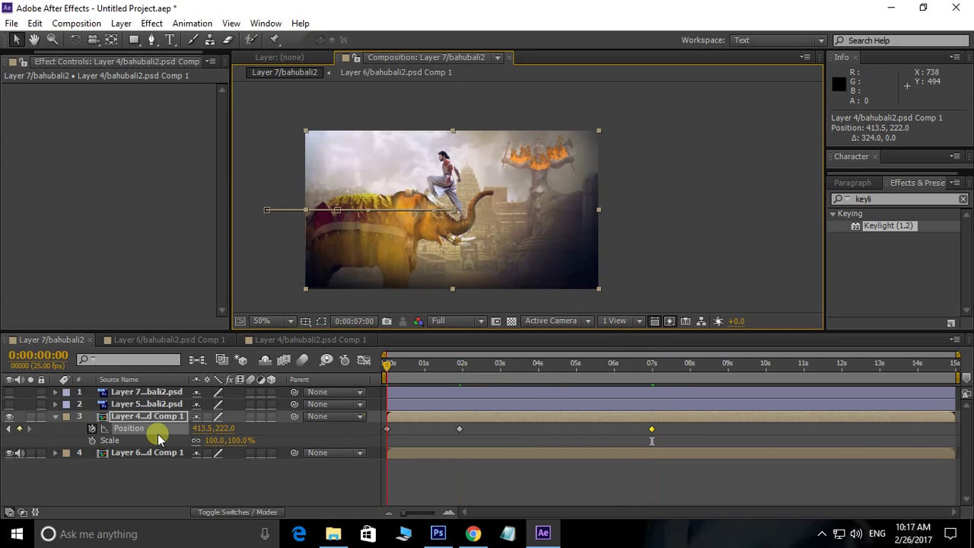
pyautogui.press('Home')
pyautogui.press('space')
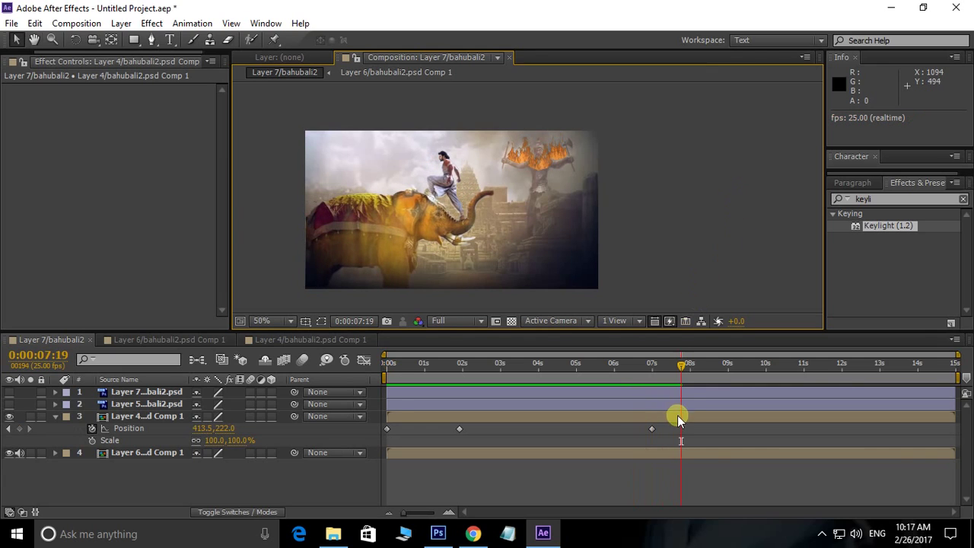
# Step: Shift the last Position keyframe of the elephant comp to about 6 seconds and preview the faster move
pyautogui.moveTo(651, 428); pyautogui.dragTo(614, 429)
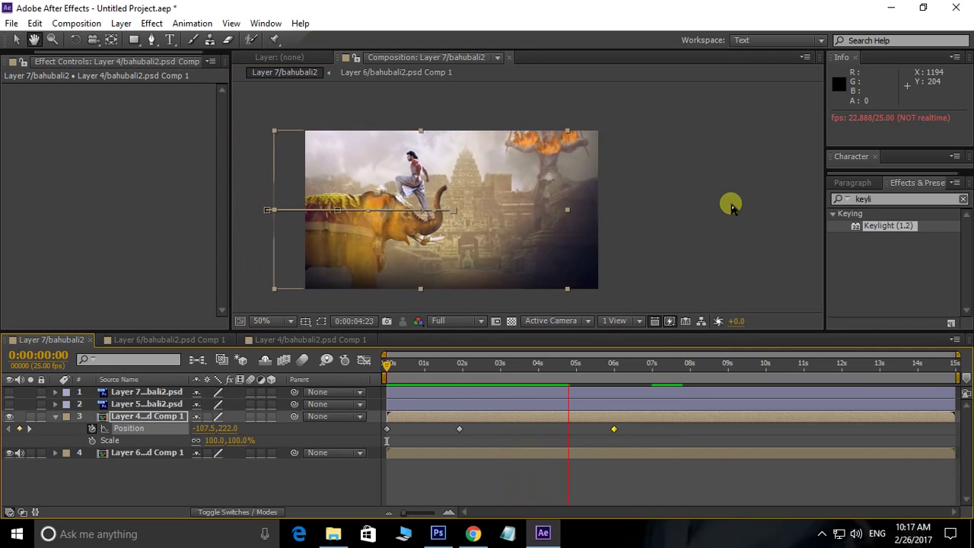
pyautogui.press('space')
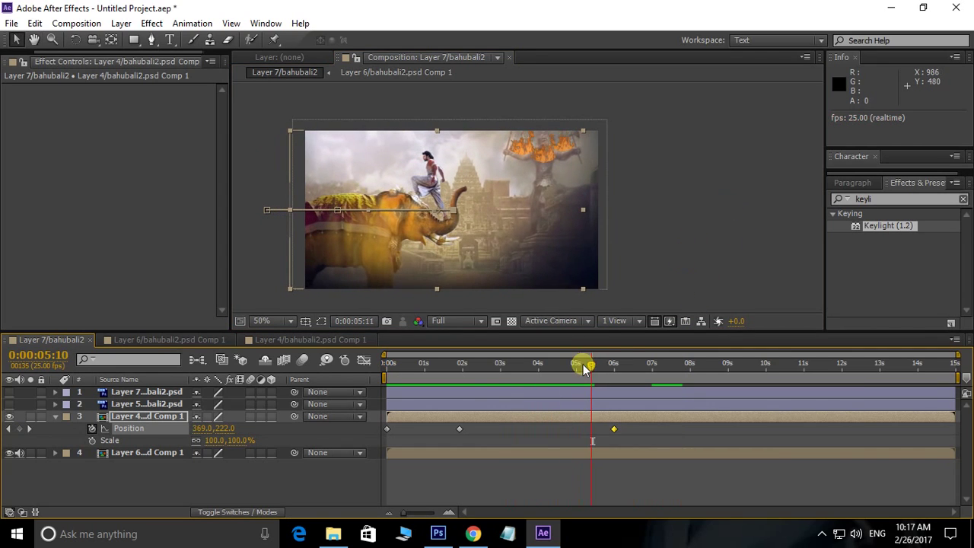
# Step: At 0:00:01:23, add a Scale keyframe to the elephant comp and set its Scale to 150%
pyautogui.click(457, 390)
pyautogui.rightClick(456, 389)
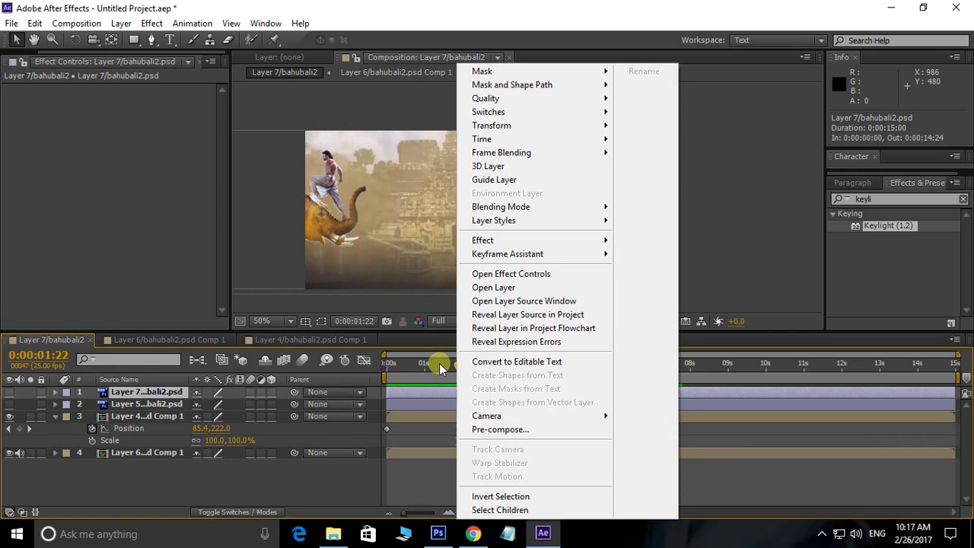
pyautogui.click(452, 365)
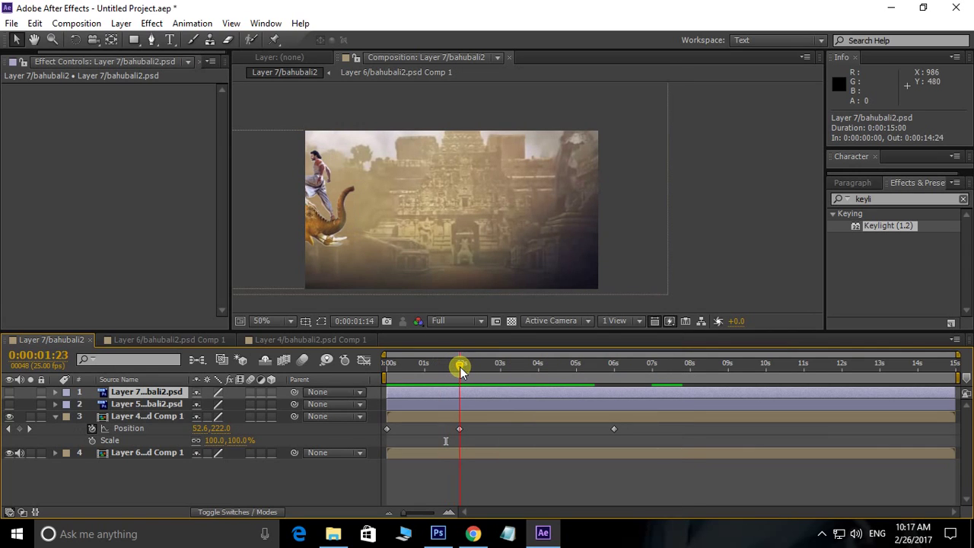
pyautogui.click(92, 441)
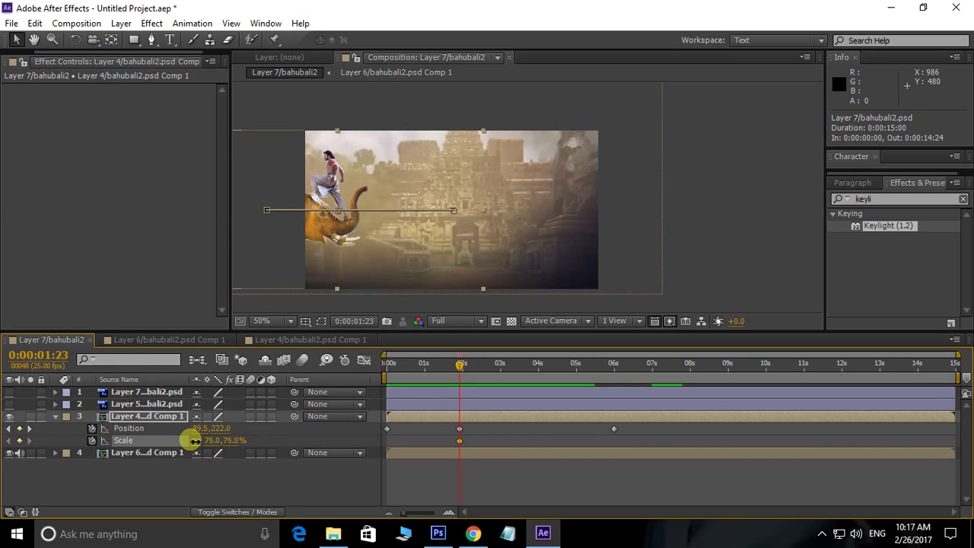
pyautogui.moveTo(197, 441); pyautogui.dragTo(246, 445)
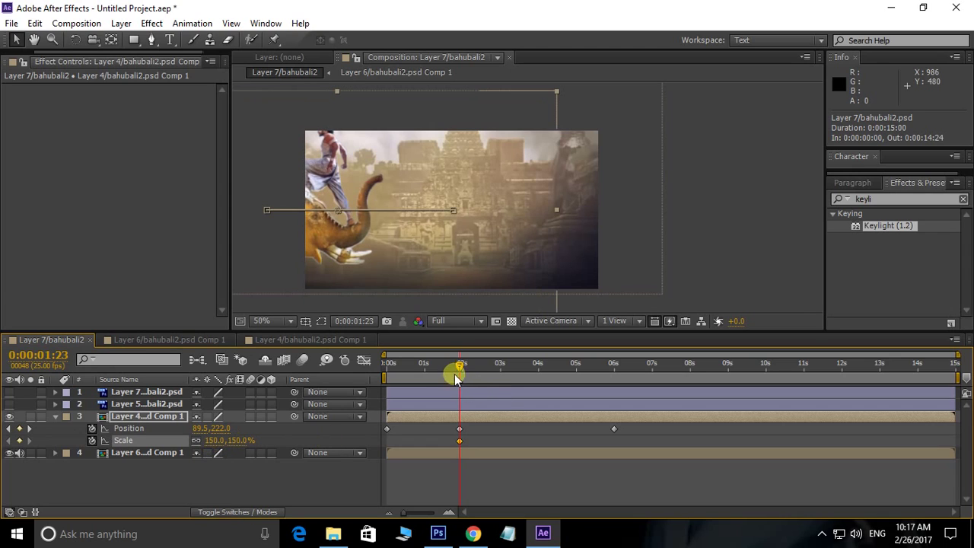
# Step: At 0:00:06:00, set the elephant comp's Scale to 100% and preview the entrance from the start
pyautogui.moveTo(459, 367); pyautogui.dragTo(492, 372)
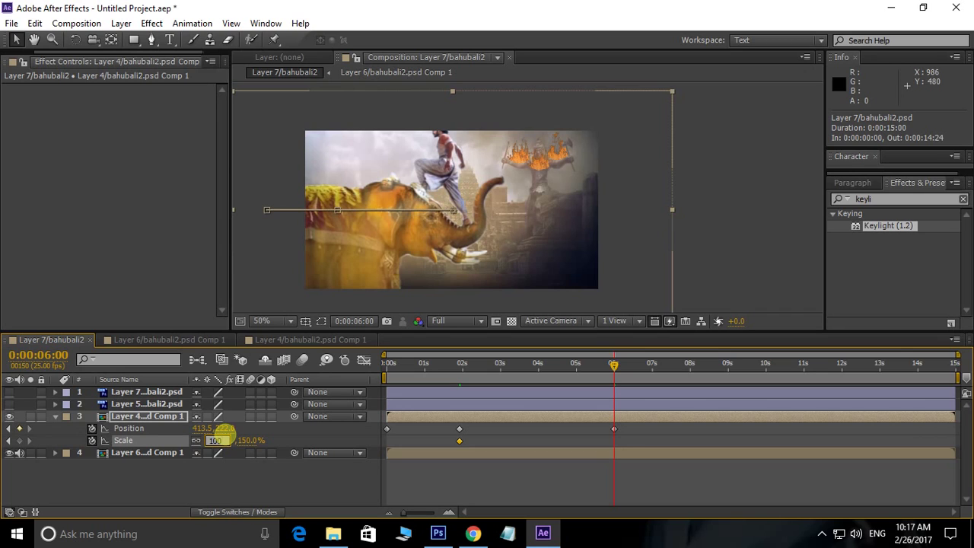
pyautogui.click(216, 441)
pyautogui.write('100')
pyautogui.press('Return')
pyautogui.click(573, 364)
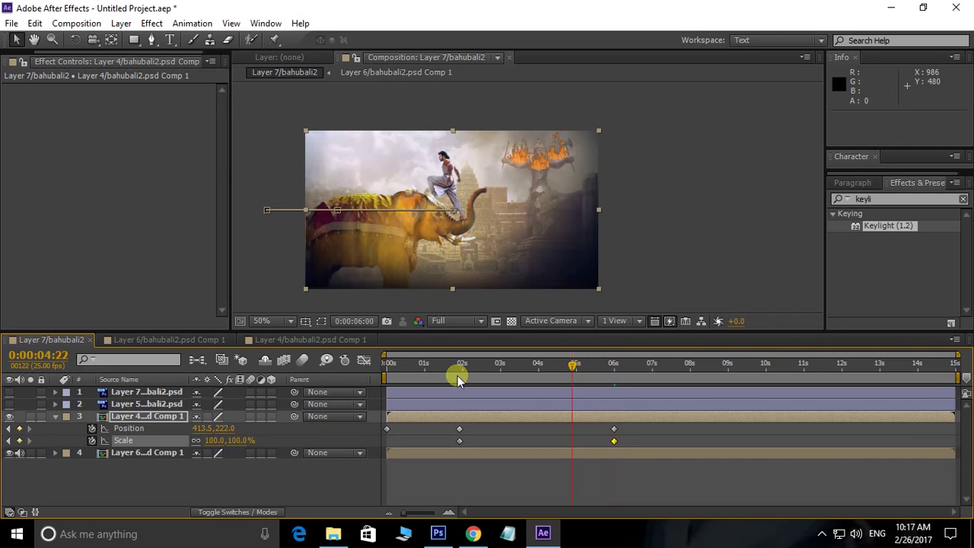
pyautogui.press('KP_0')
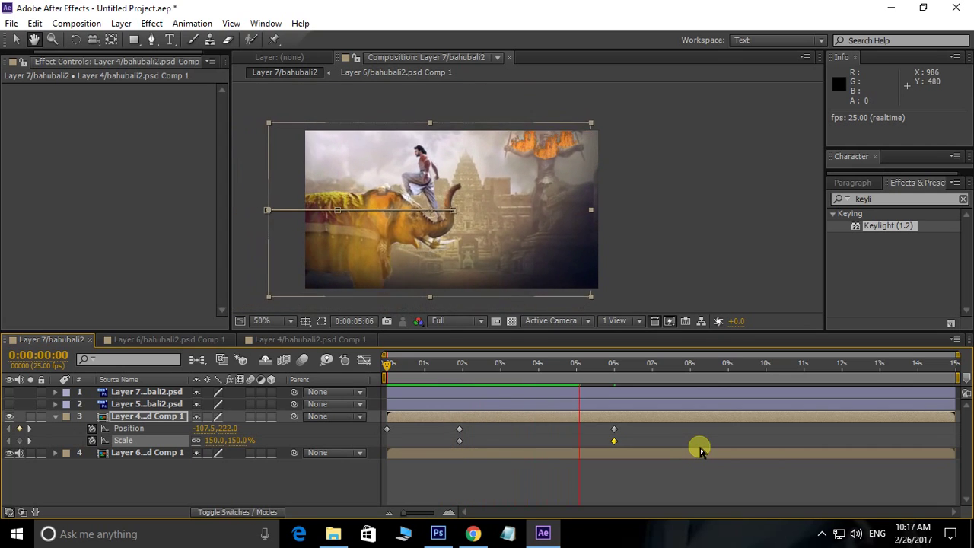
pyautogui.press('space')
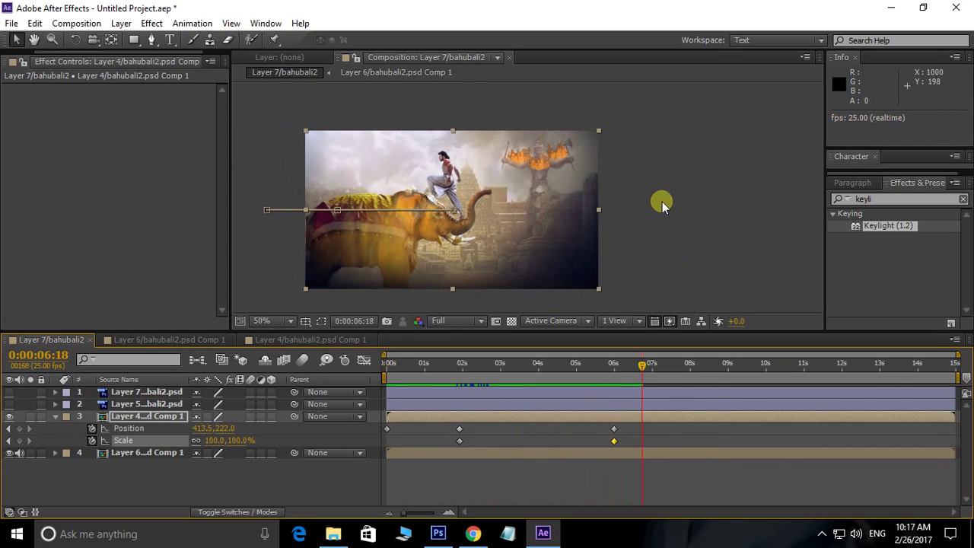
pyautogui.click(663, 202)
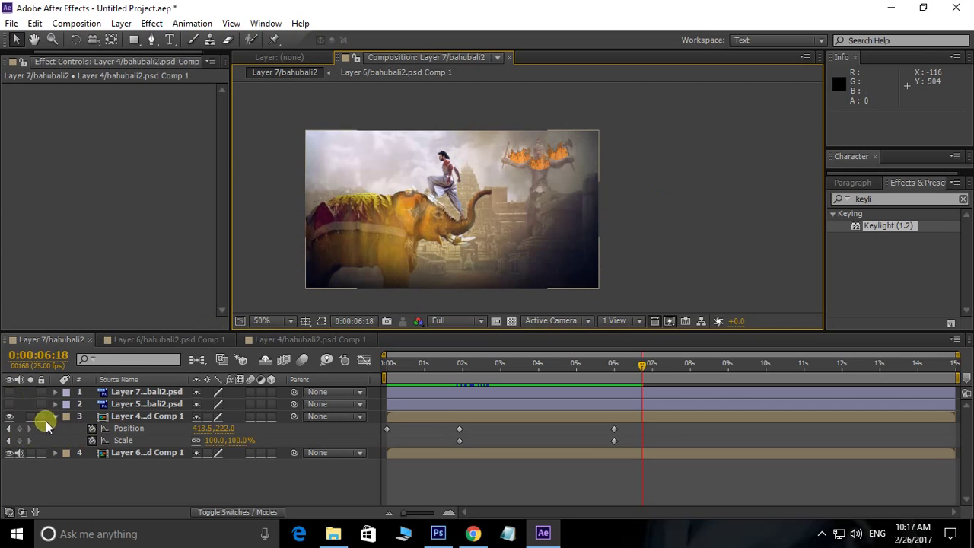
# Step: Make Layer 5/bahubali2.psd visible and reveal its Position and Scale, with the elephant comp's keyframed properties shown below
pyautogui.click(9, 403)
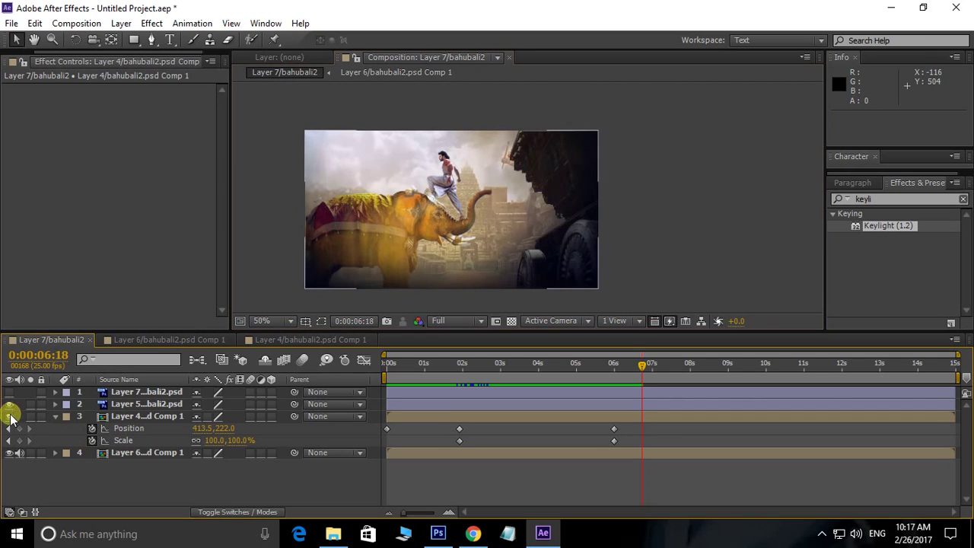
pyautogui.click(564, 186)
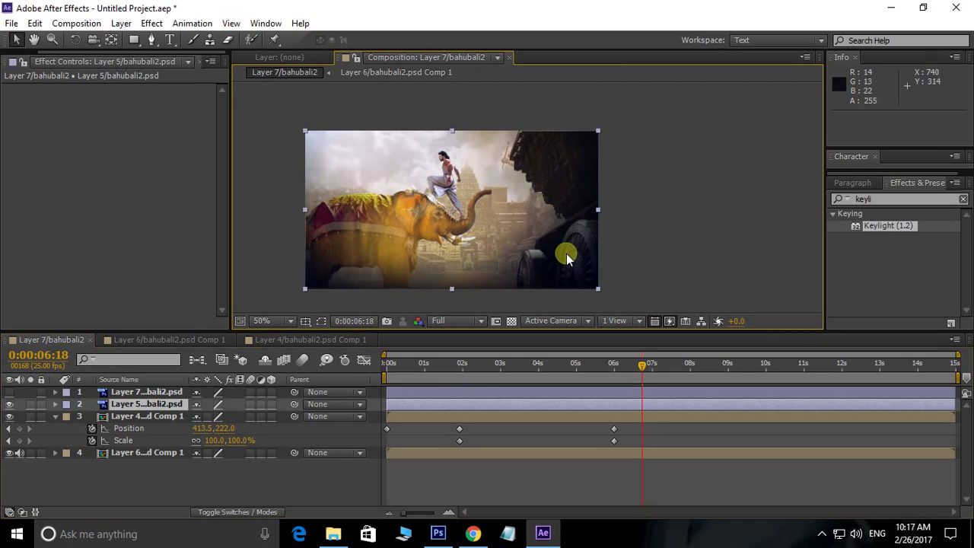
pyautogui.click(55, 416)
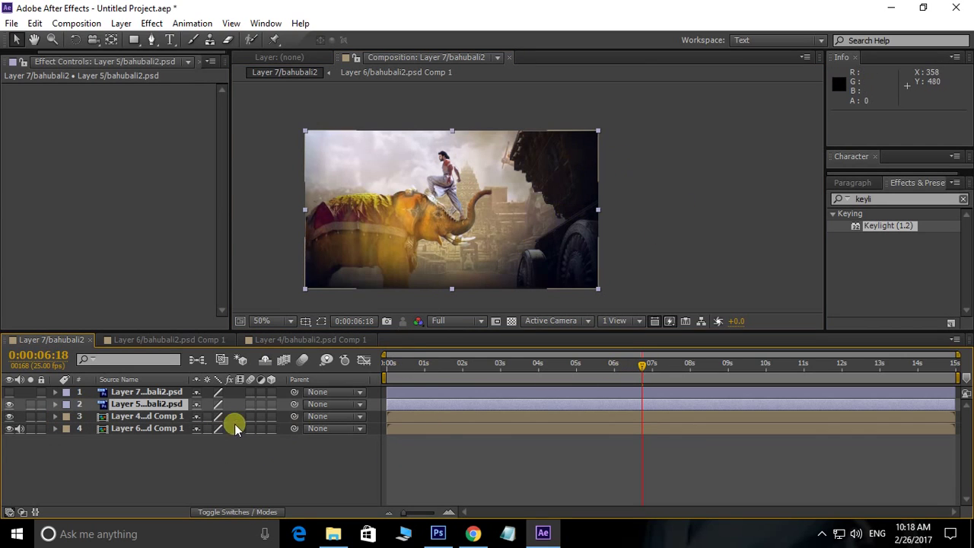
pyautogui.click(145, 416)
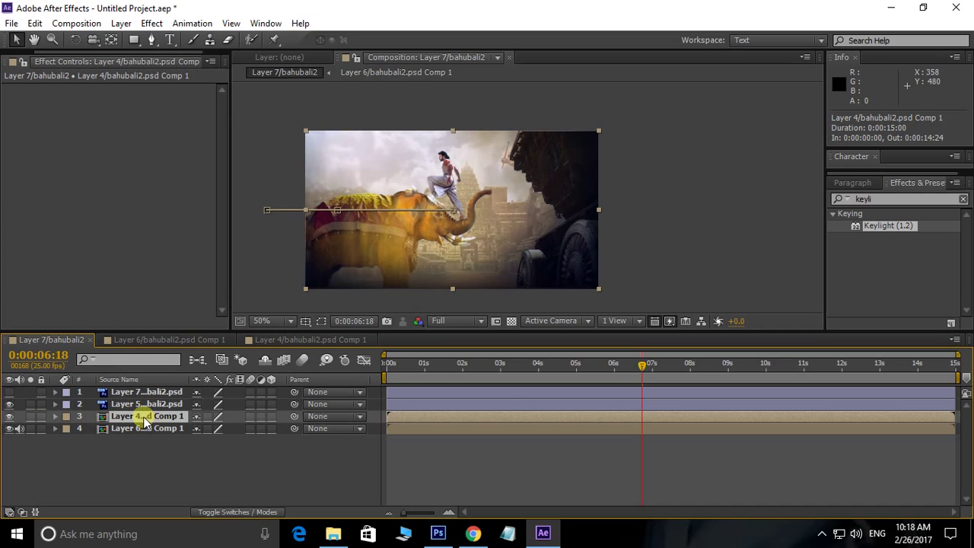
pyautogui.press('u')
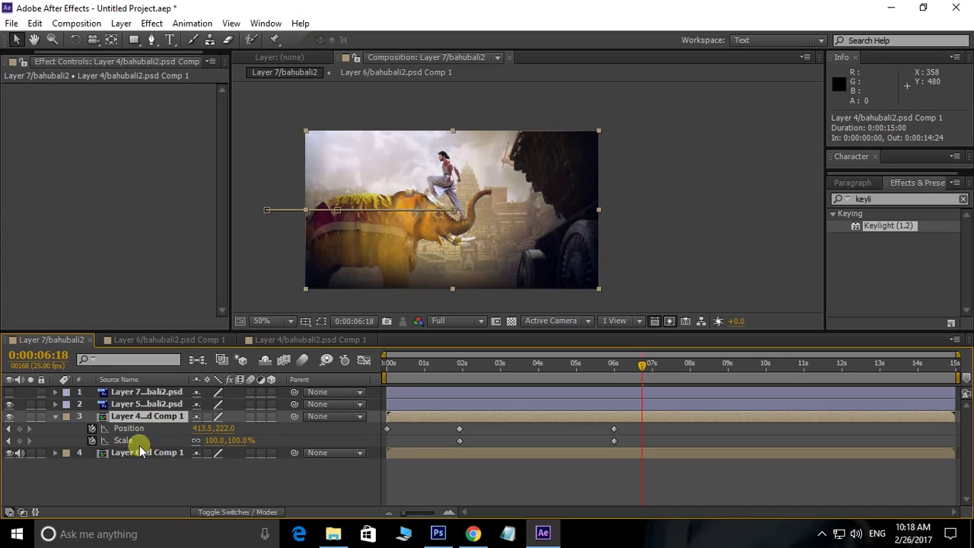
pyautogui.click(131, 405)
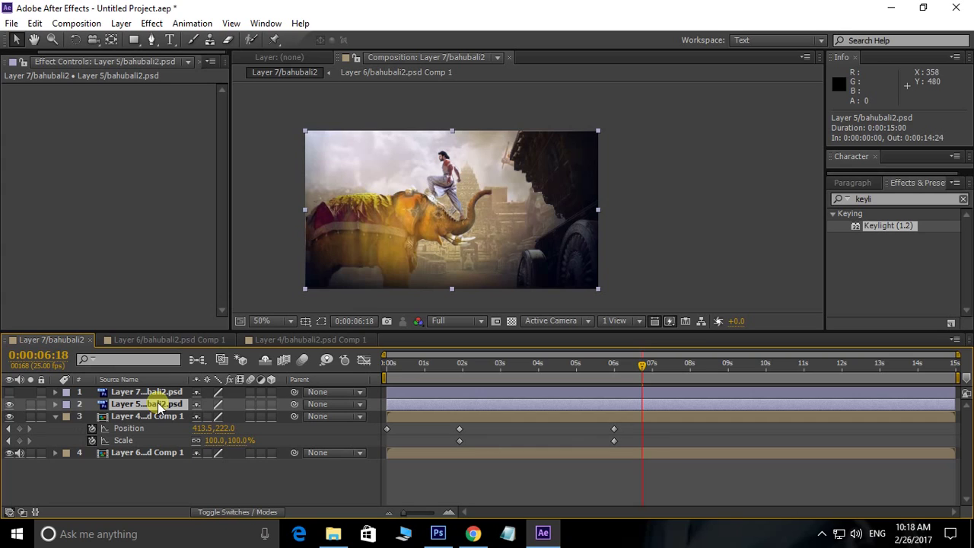
pyautogui.press('s')
pyautogui.hotkey('shift', 'p')
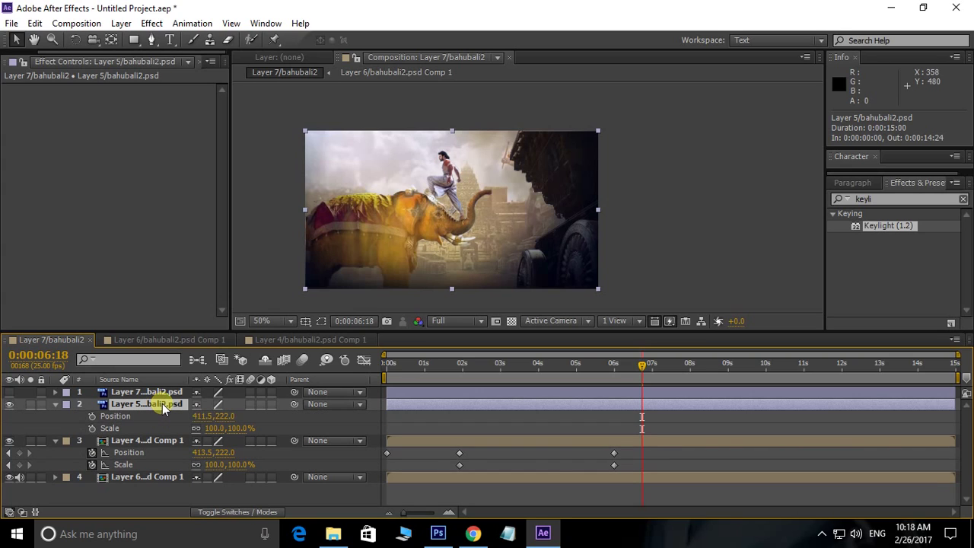
# Step: At 0:00:00:00, move Layer 5 horizontally out of the frame to Position 1000.5, 222.0 and keyframe its Position
pyautogui.moveTo(642, 364); pyautogui.dragTo(377, 401)
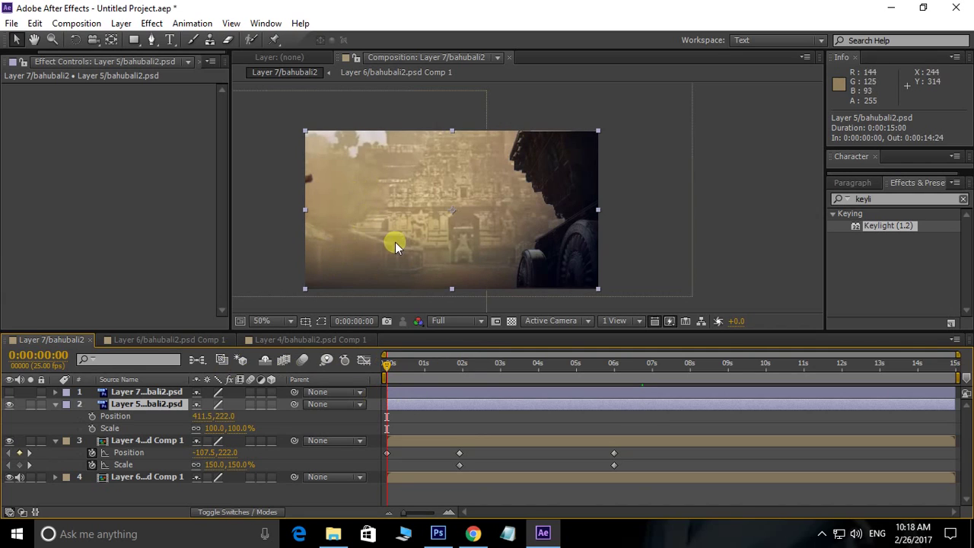
pyautogui.click(129, 453)
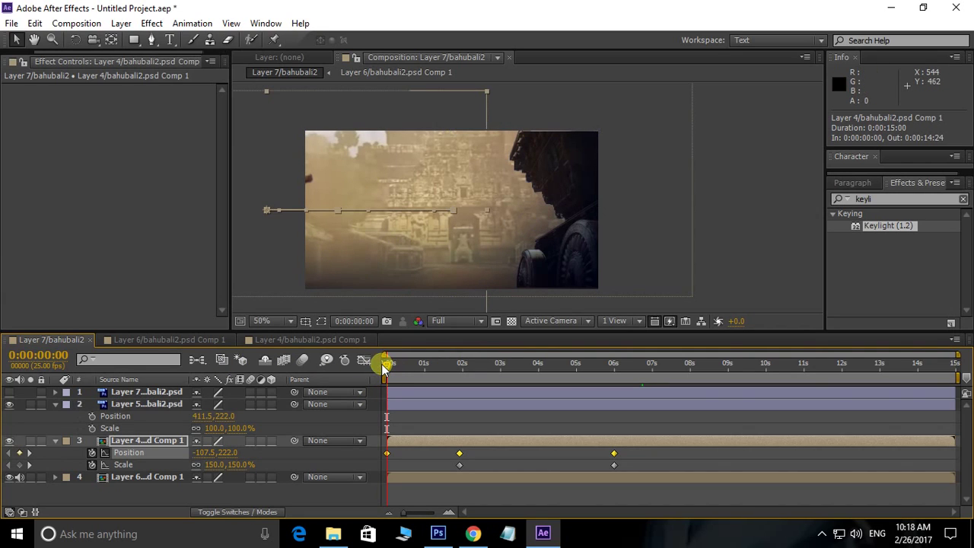
pyautogui.scroll(-1, 574, 237)
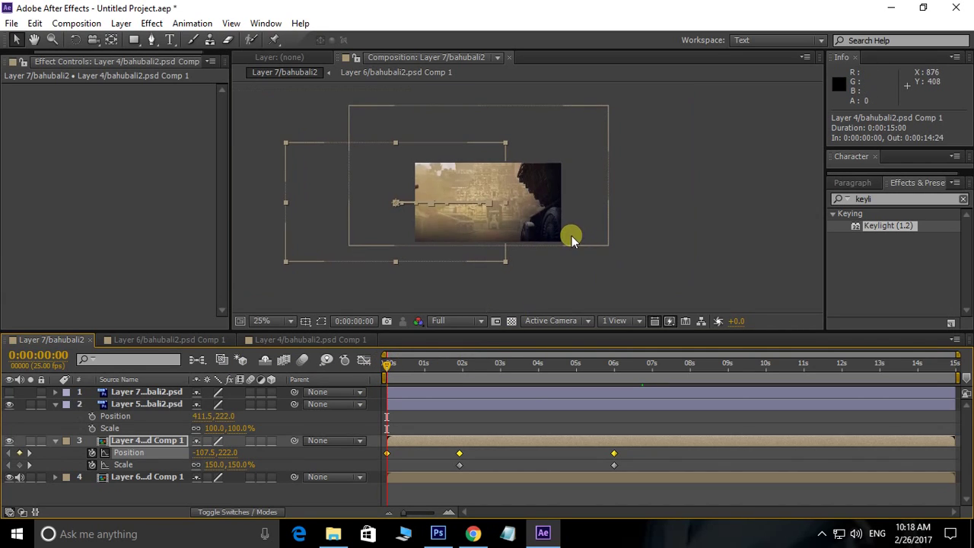
pyautogui.moveTo(537, 214); pyautogui.dragTo(527, 218)
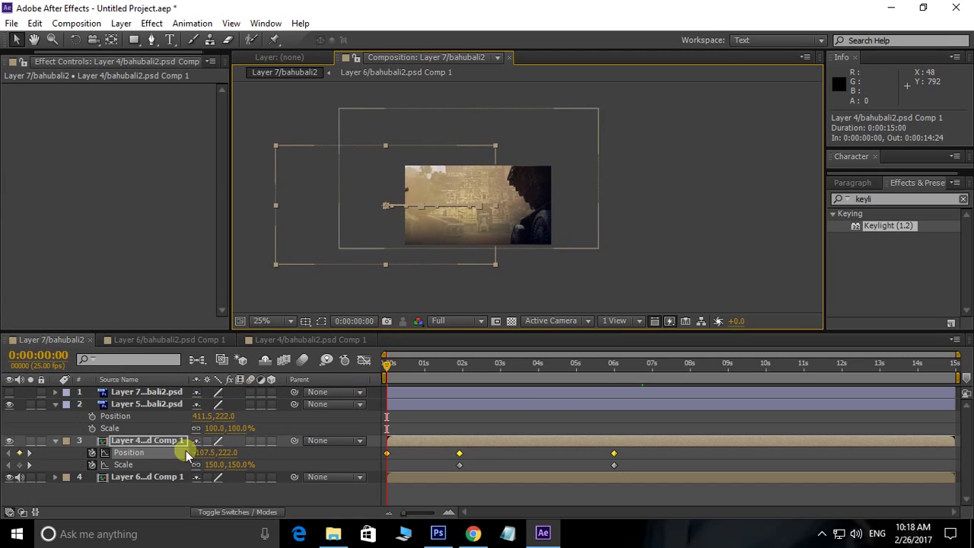
pyautogui.scroll(1, 499, 282)
pyautogui.moveTo(491, 279); pyautogui.dragTo(570, 231)
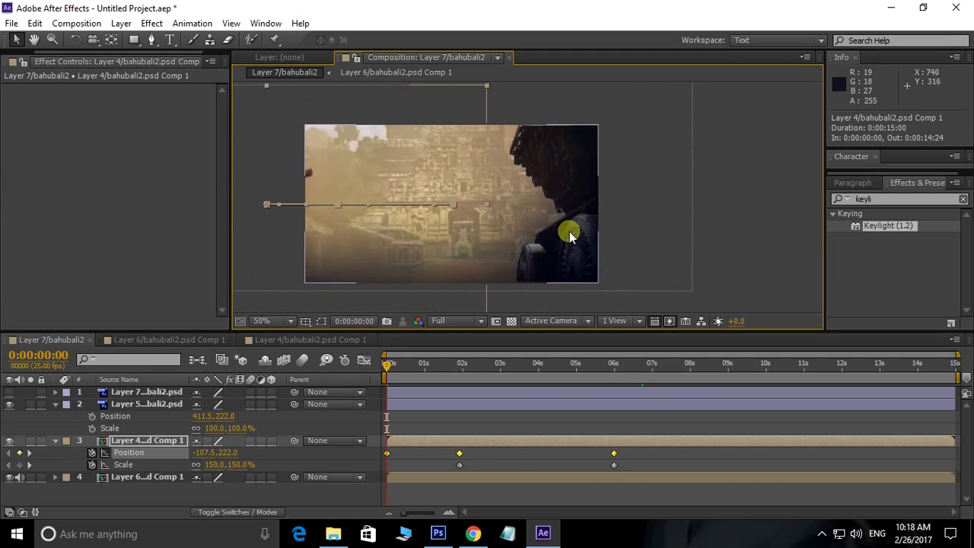
pyautogui.click(206, 417)
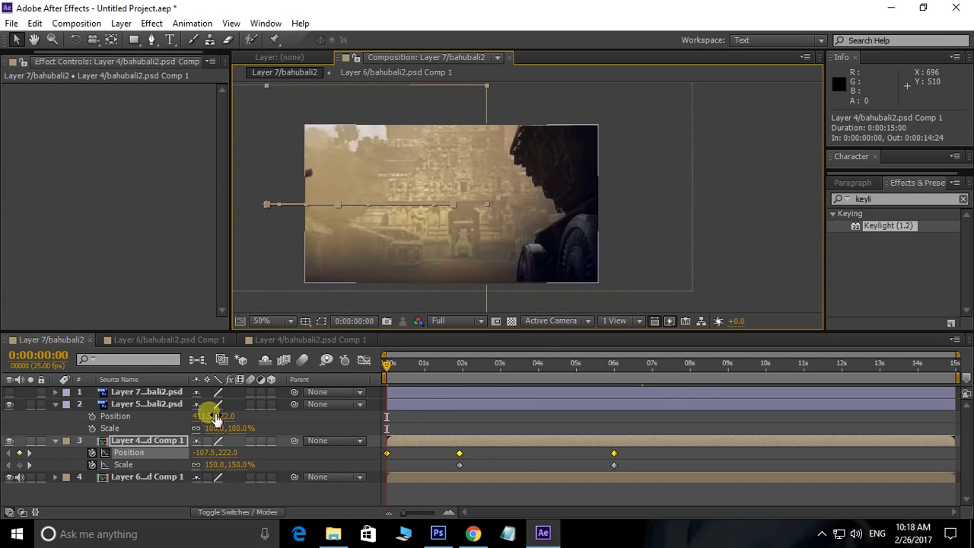
pyautogui.moveTo(206, 418); pyautogui.dragTo(269, 417)
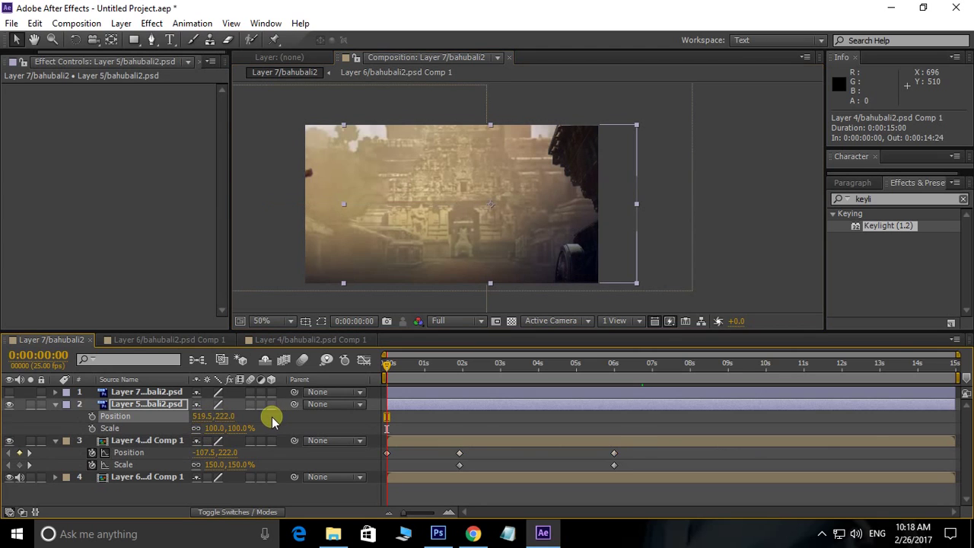
pyautogui.moveTo(202, 424); pyautogui.dragTo(337, 420)
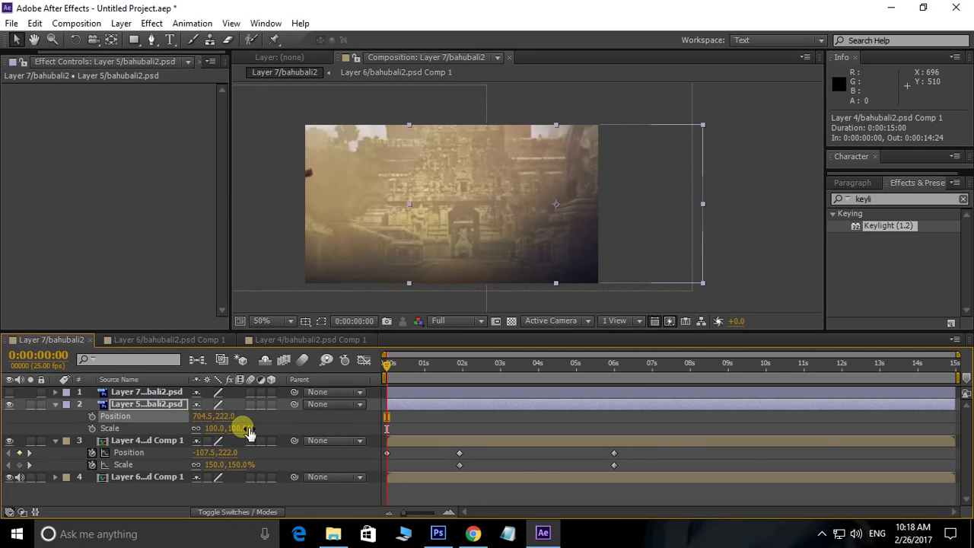
pyautogui.scroll(-2, 491, 278)
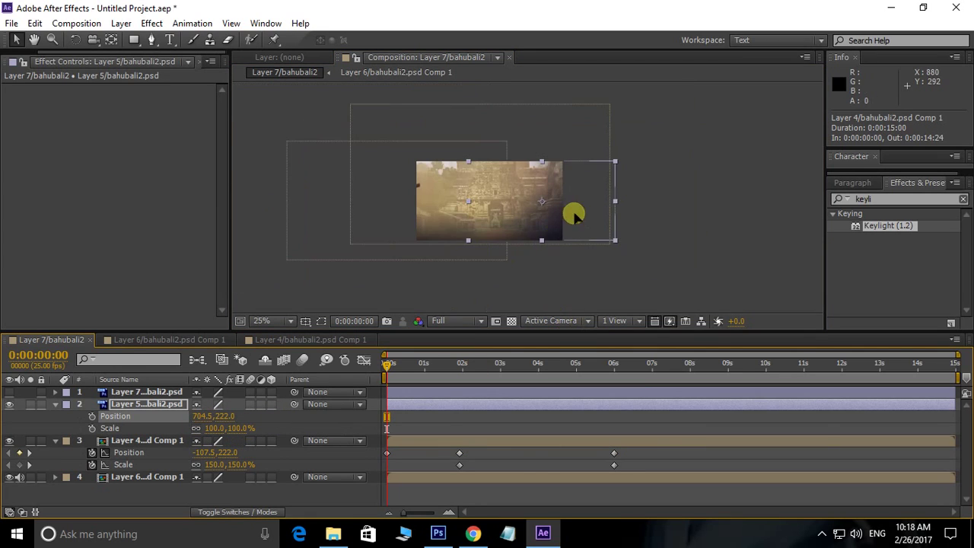
pyautogui.moveTo(574, 215); pyautogui.dragTo(631, 216)
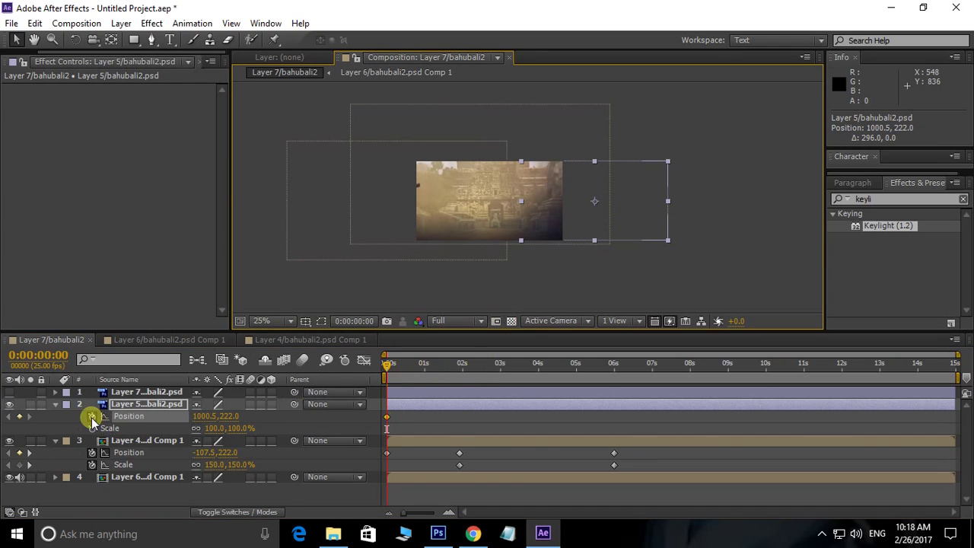
# Step: Keyframe Layer 5's Position at 558.5, 222.0 at 0:00:01:23 and at 412.5, 222.0 at 0:00:06:00
pyautogui.moveTo(387, 363); pyautogui.dragTo(462, 364)
pyautogui.press('.')
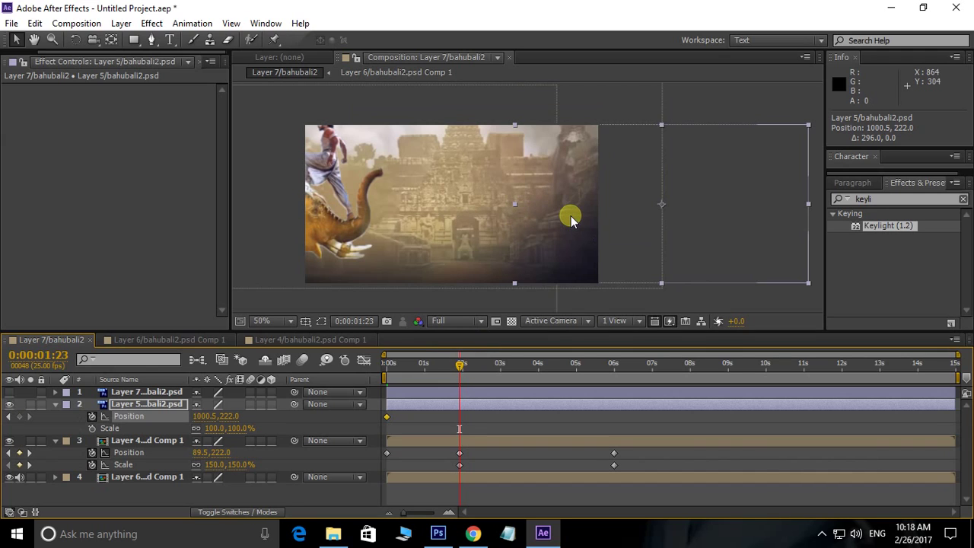
pyautogui.moveTo(732, 219); pyautogui.dragTo(689, 243)
pyautogui.moveTo(672, 244); pyautogui.dragTo(621, 249)
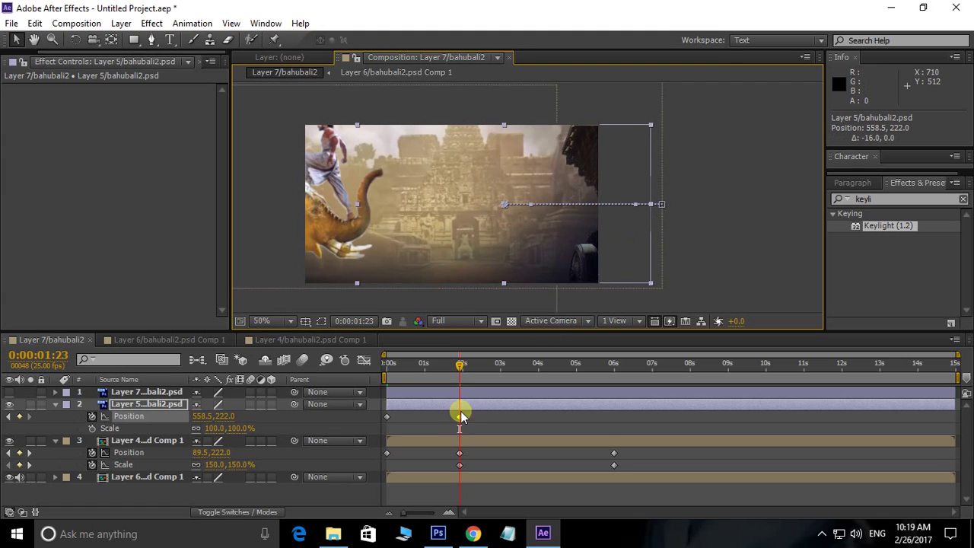
pyautogui.moveTo(459, 367); pyautogui.dragTo(614, 365)
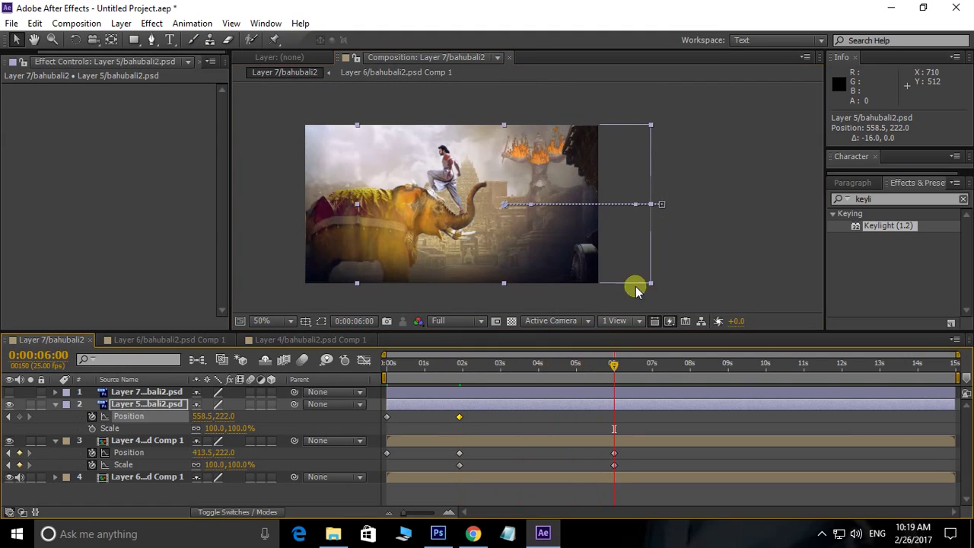
pyautogui.moveTo(636, 257); pyautogui.dragTo(581, 253)
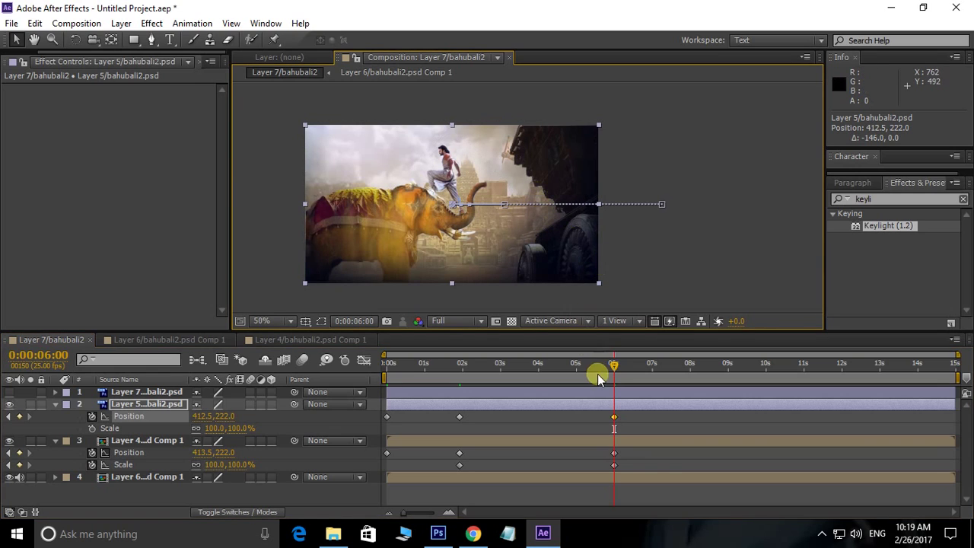
# Step: Keyframe Layer 5/bahubali2.psd's Scale at 150% at 0:00:01:23 and at 100% at 0:00:06:00
pyautogui.moveTo(618, 368); pyautogui.dragTo(385, 384)
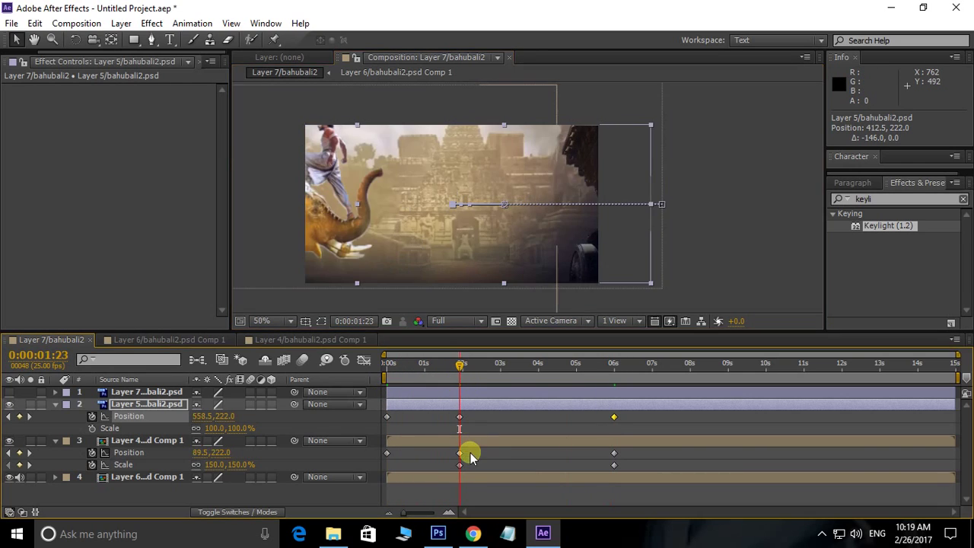
pyautogui.click(92, 429)
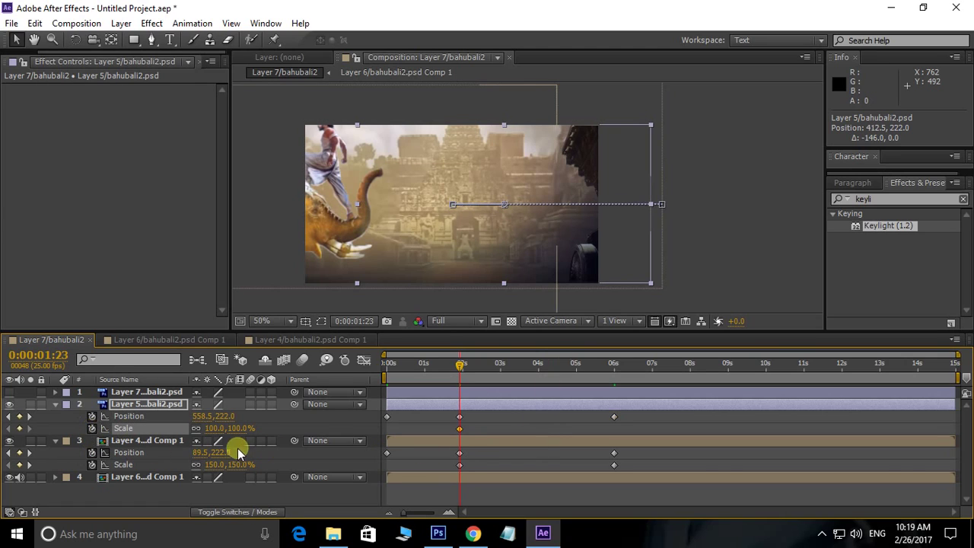
pyautogui.write('150')
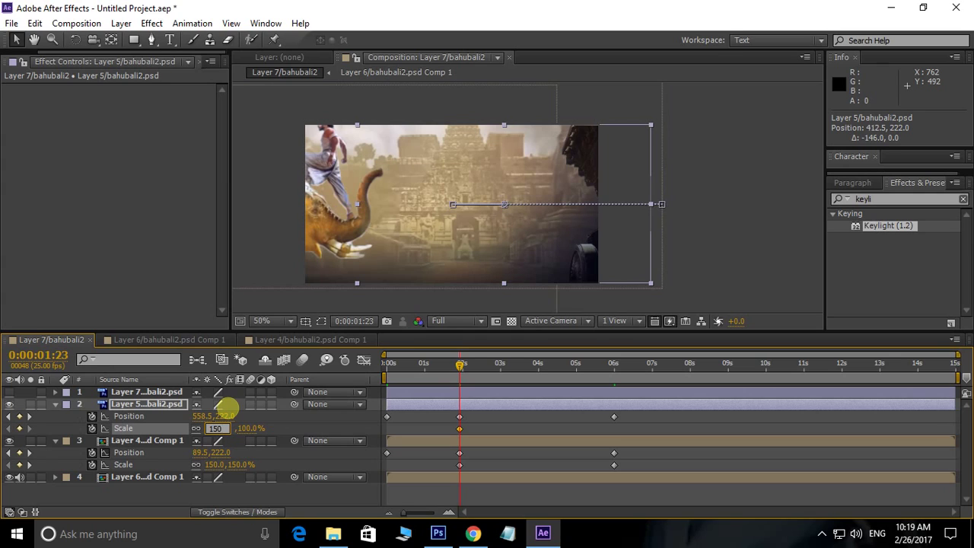
pyautogui.press('Return')
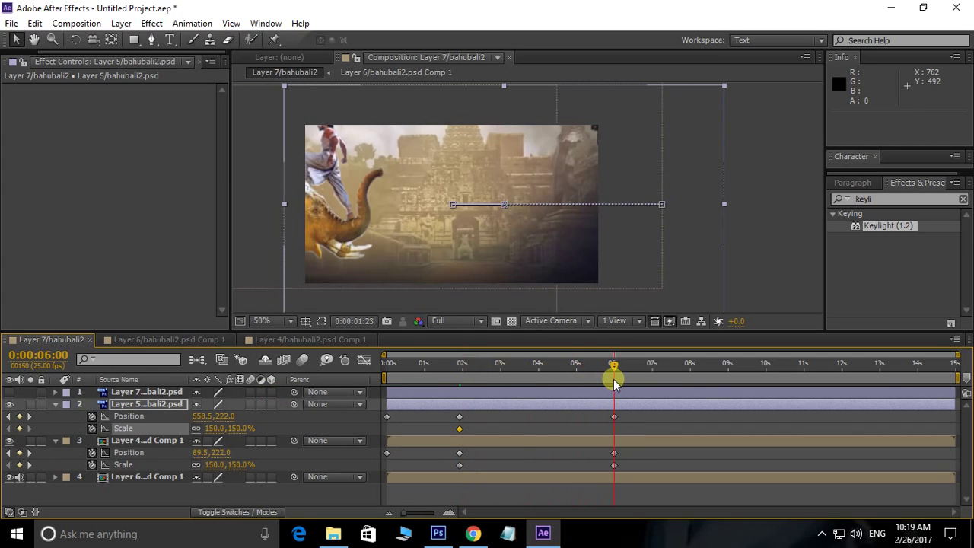
pyautogui.click(218, 429)
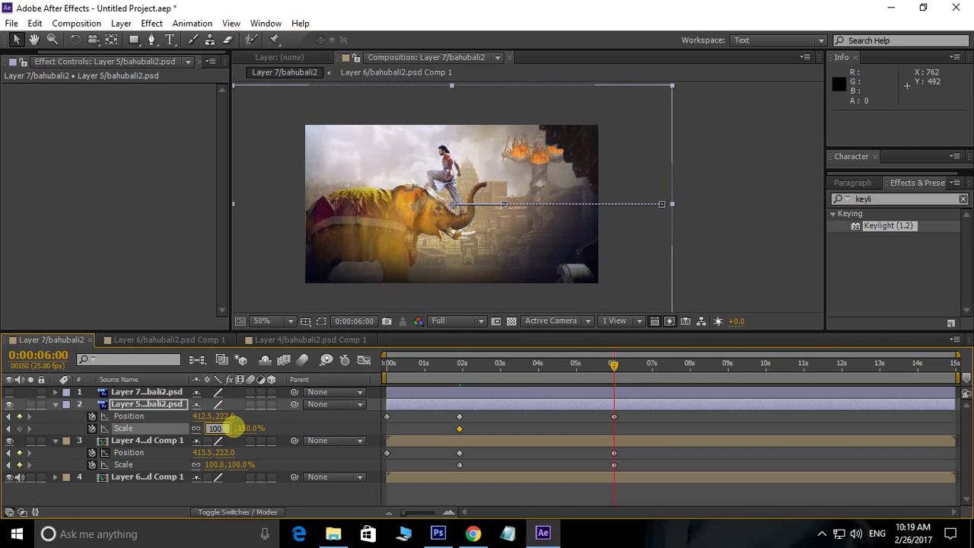
pyautogui.press('Return')
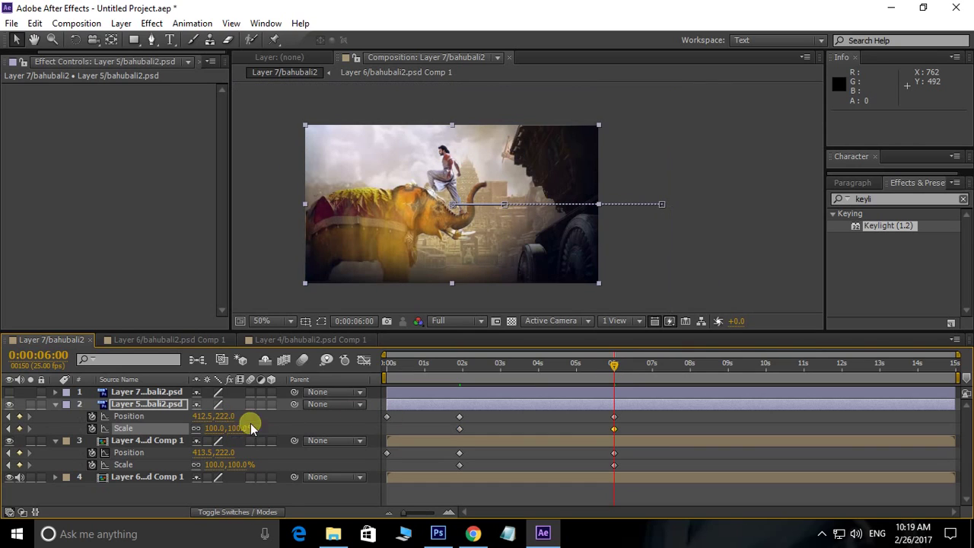
# Step: Preview the composition from the start in an enlarged viewer and examine how Layer 5 enters the frame
pyautogui.press('Home')
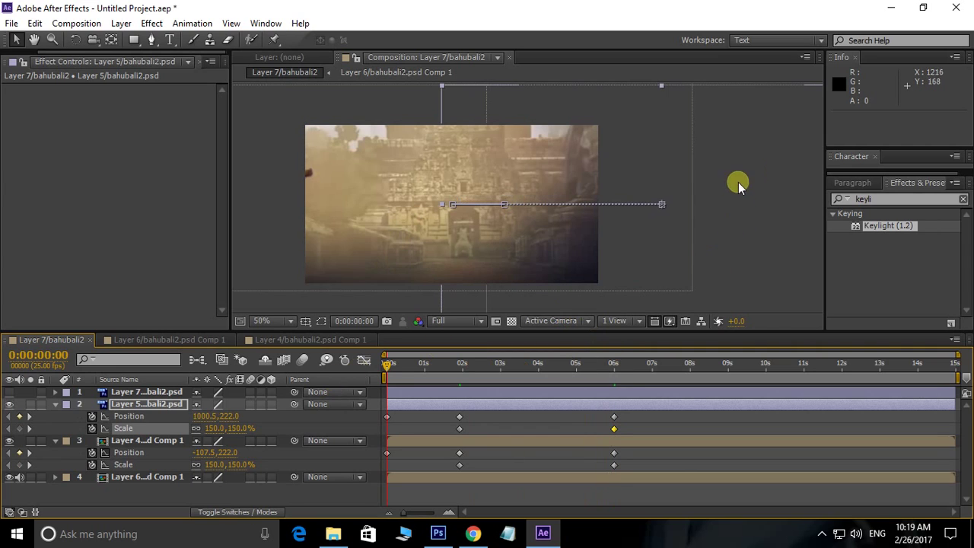
pyautogui.click(750, 180)
pyautogui.scroll(-2, 747, 181)
pyautogui.moveTo(617, 201); pyautogui.dragTo(602, 215)
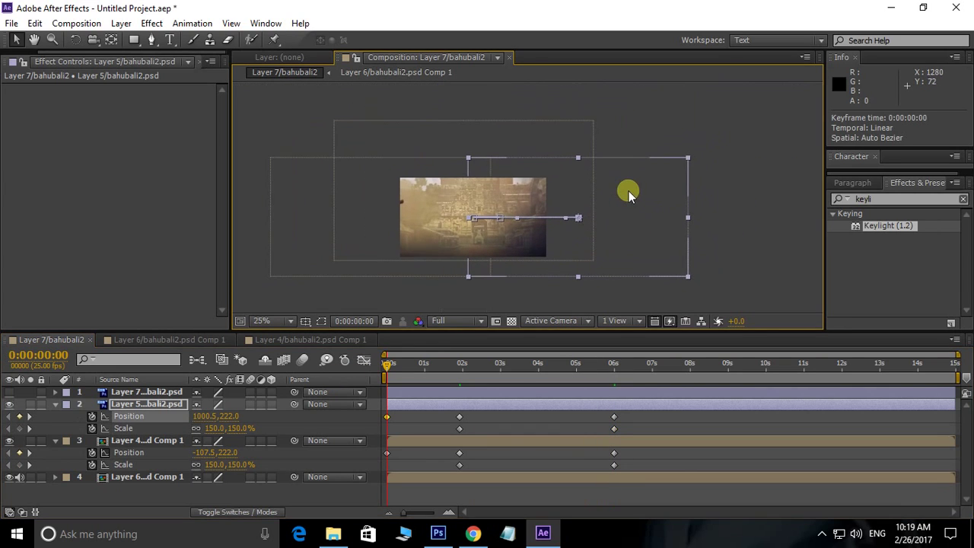
pyautogui.click(723, 162)
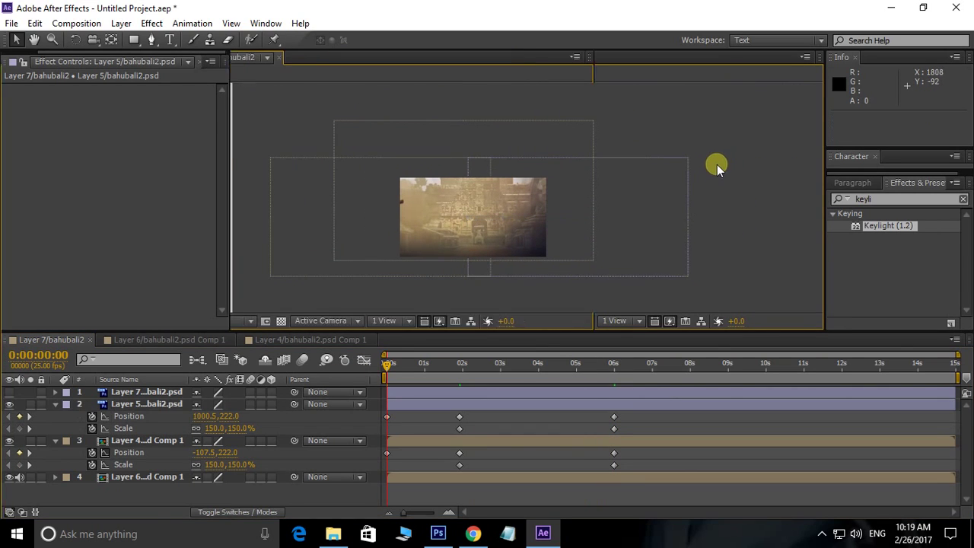
pyautogui.press('`')
pyautogui.scroll(2, 681, 117)
pyautogui.press('space')
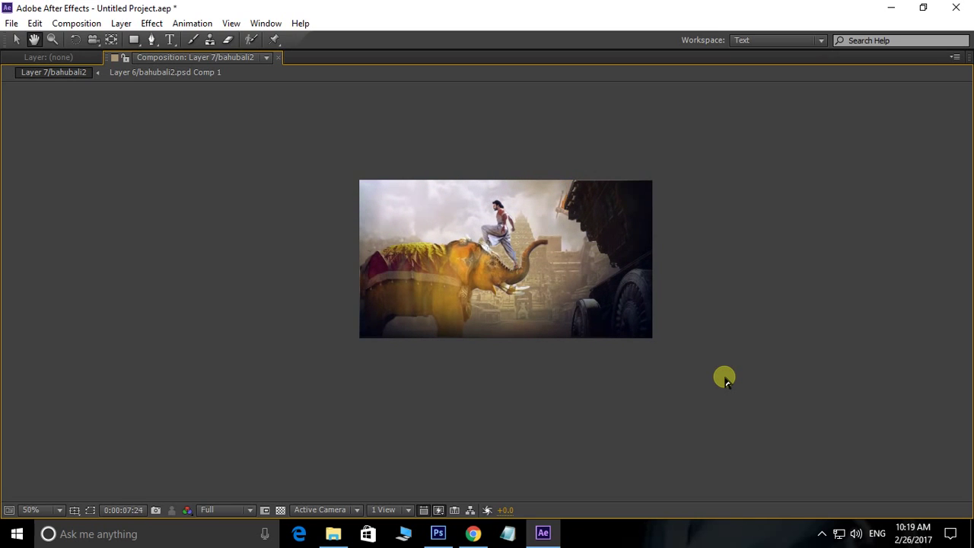
pyautogui.press('v')
pyautogui.press('`')
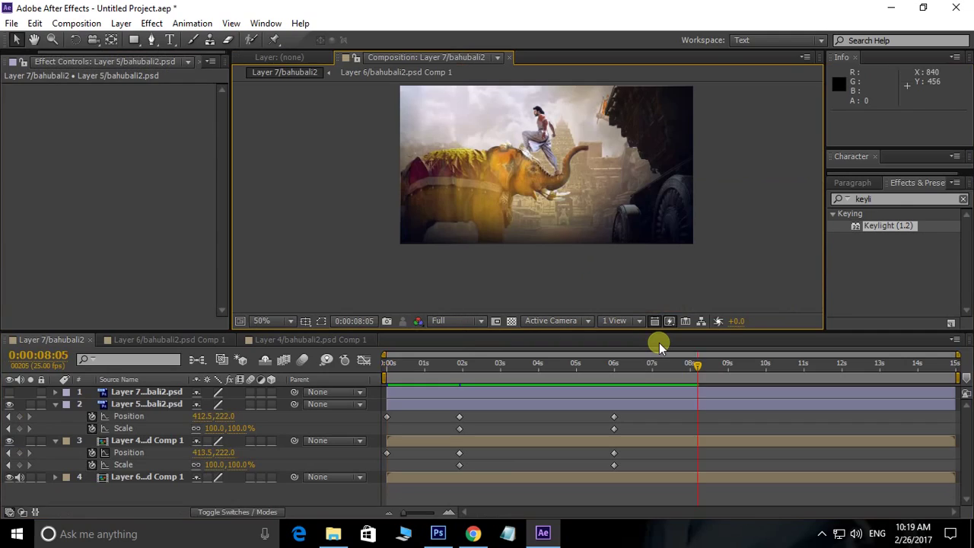
pyautogui.scroll(1, 625, 246)
pyautogui.scroll(-1, 609, 217)
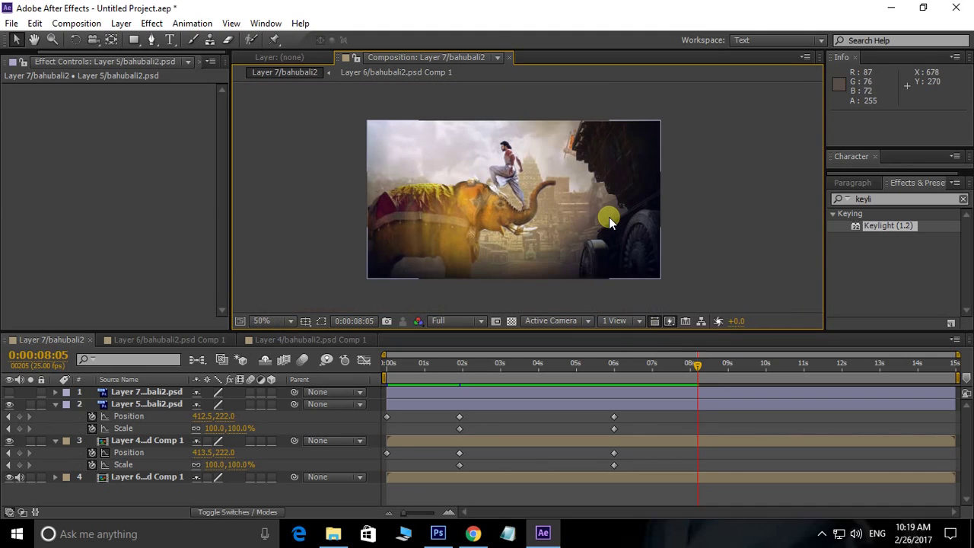
pyautogui.moveTo(609, 217); pyautogui.dragTo(605, 223)
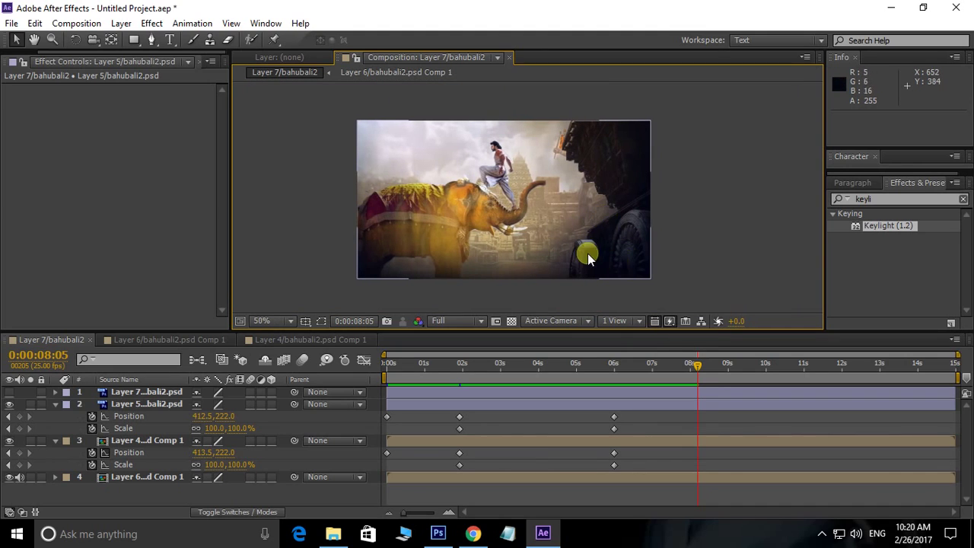
pyautogui.scroll(1, 663, 218)
pyautogui.scroll(-1, 602, 239)
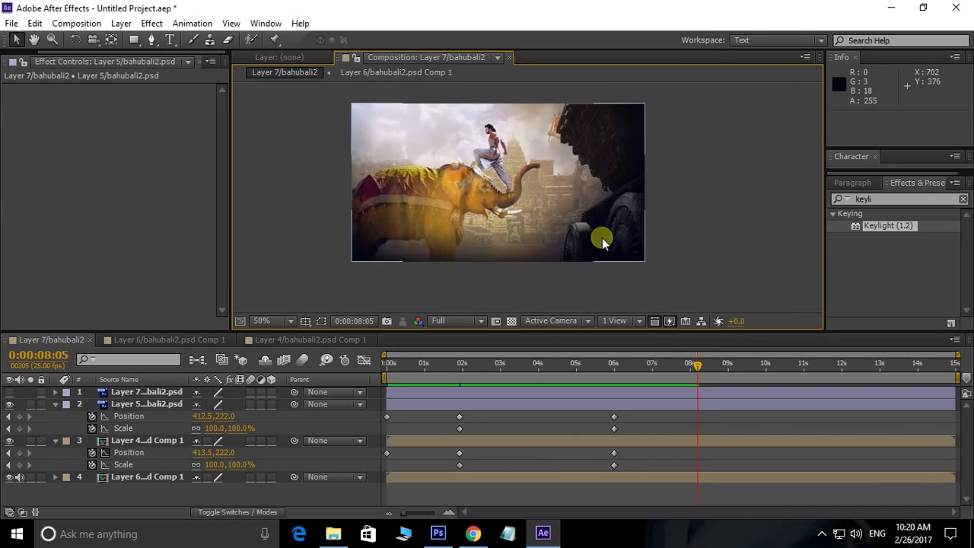
# Step: Collapse the open layer properties and make the title layer, Layer 7/bahubali2.psd, visible
pyautogui.click(54, 404)
pyautogui.click(56, 416)
pyautogui.click(9, 392)
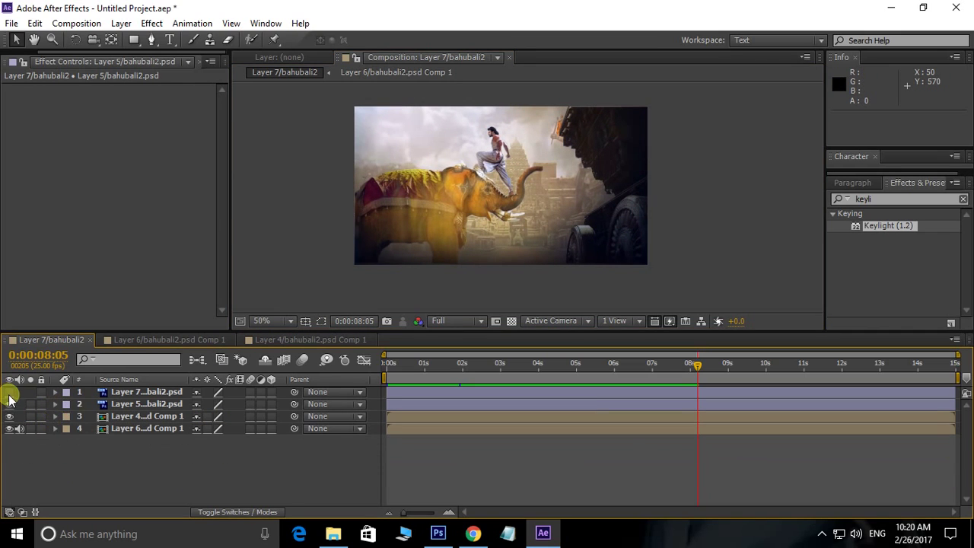
pyautogui.moveTo(569, 236); pyautogui.dragTo(542, 229)
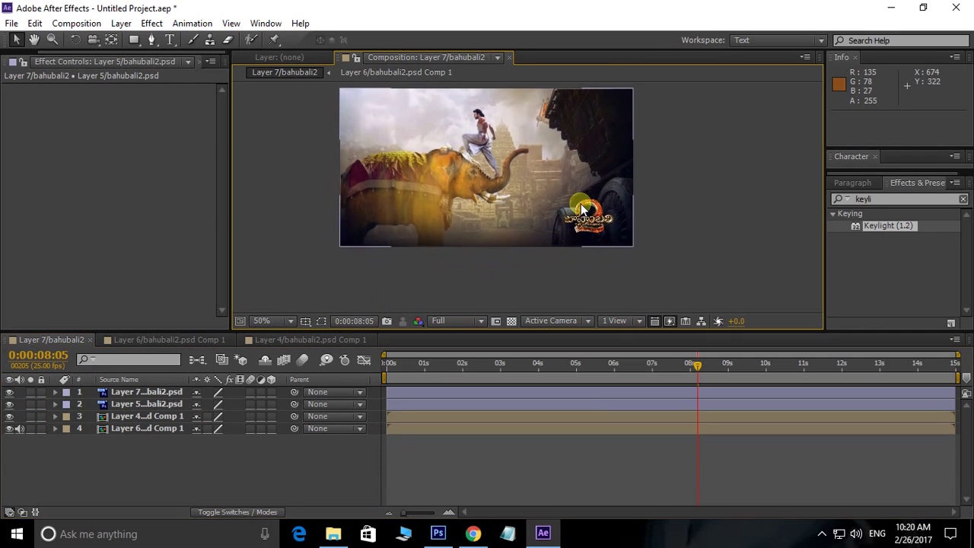
pyautogui.scroll(2, 578, 213)
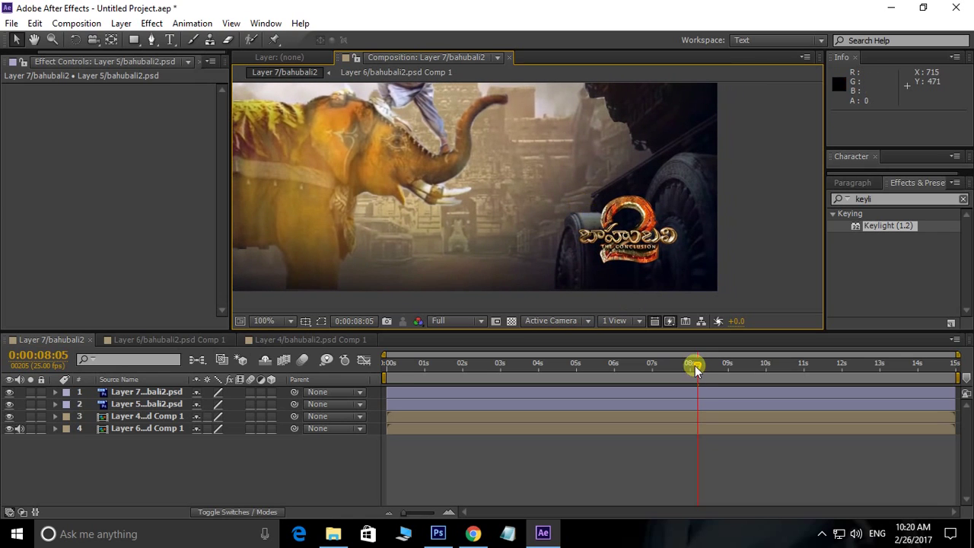
# Step: Trim the start of the title layer, Layer 7/bahubali2.psd, to 0:00:07:00
pyautogui.press('Home')
pyautogui.moveTo(430, 373); pyautogui.dragTo(659, 365)
pyautogui.press('space')
pyautogui.click(75, 392)
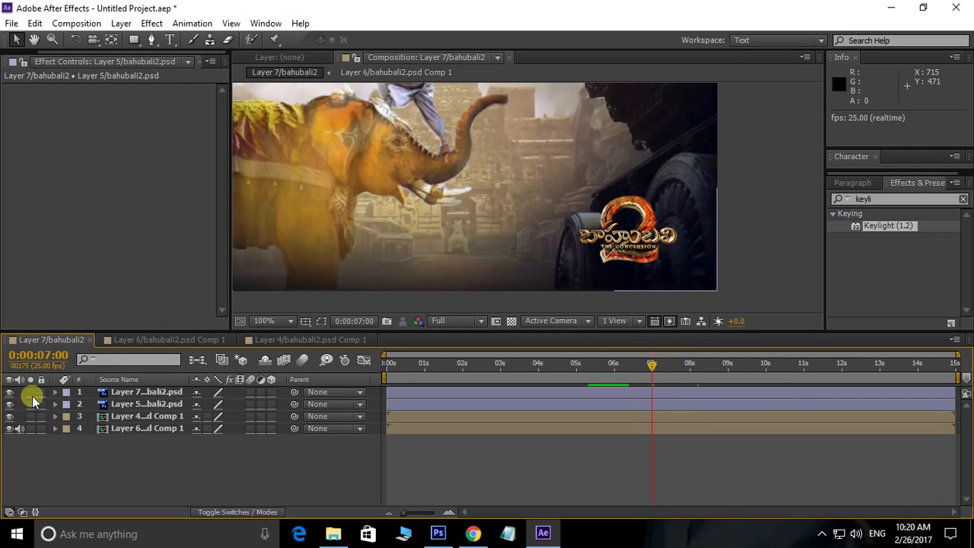
pyautogui.moveTo(387, 393); pyautogui.dragTo(634, 390)
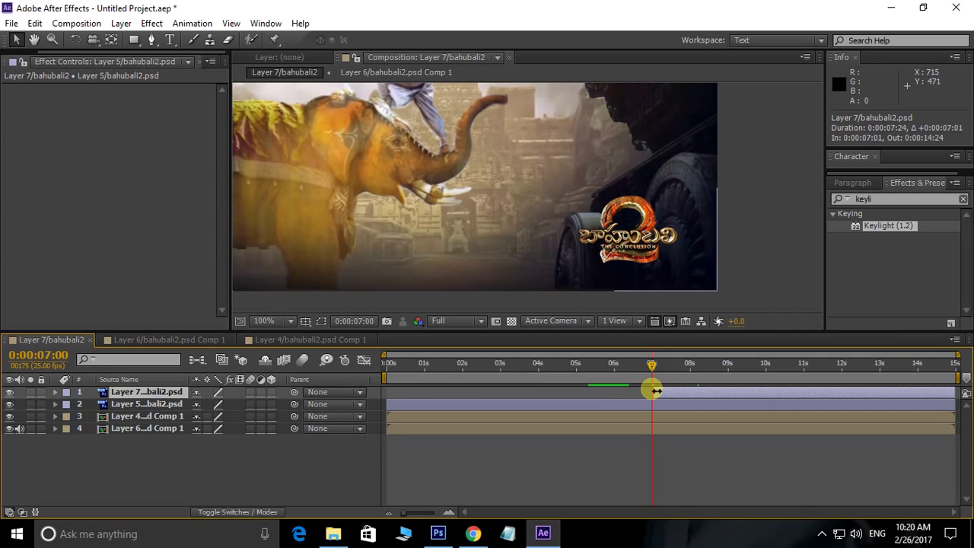
pyautogui.click(655, 390)
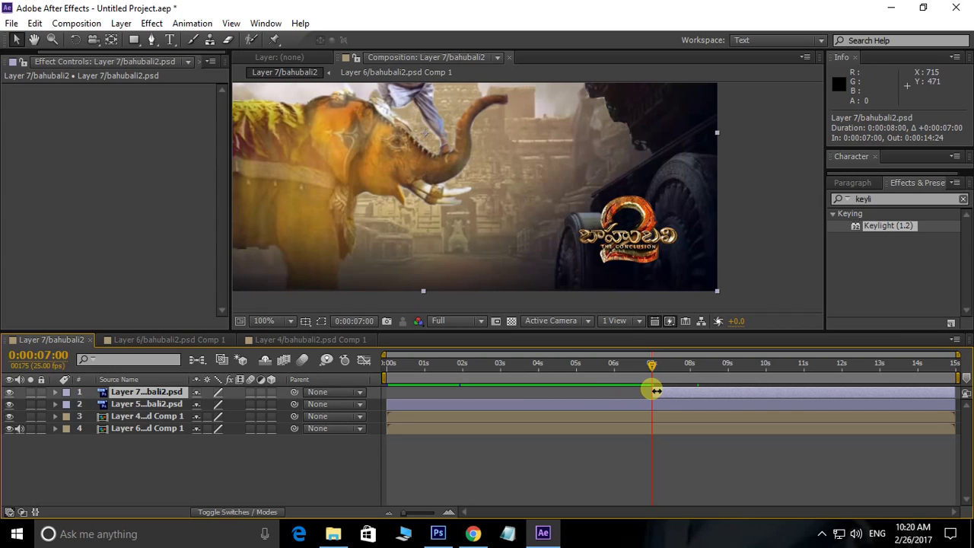
# Step: Keyframe the title layer's Opacity at 0% at 0:00:07:00 and at 100% at 0:00:09:00
pyautogui.press('t')
pyautogui.click(91, 404)
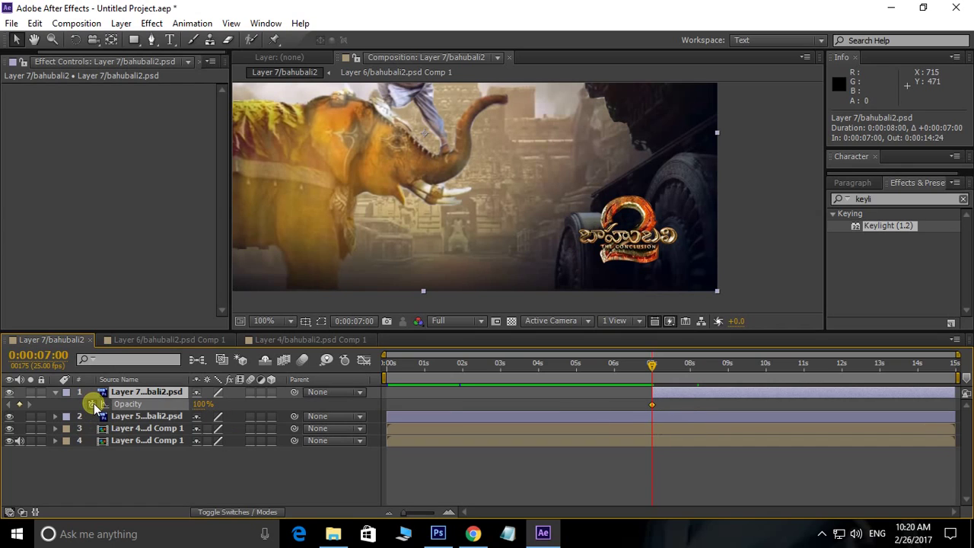
pyautogui.moveTo(656, 363); pyautogui.dragTo(728, 372)
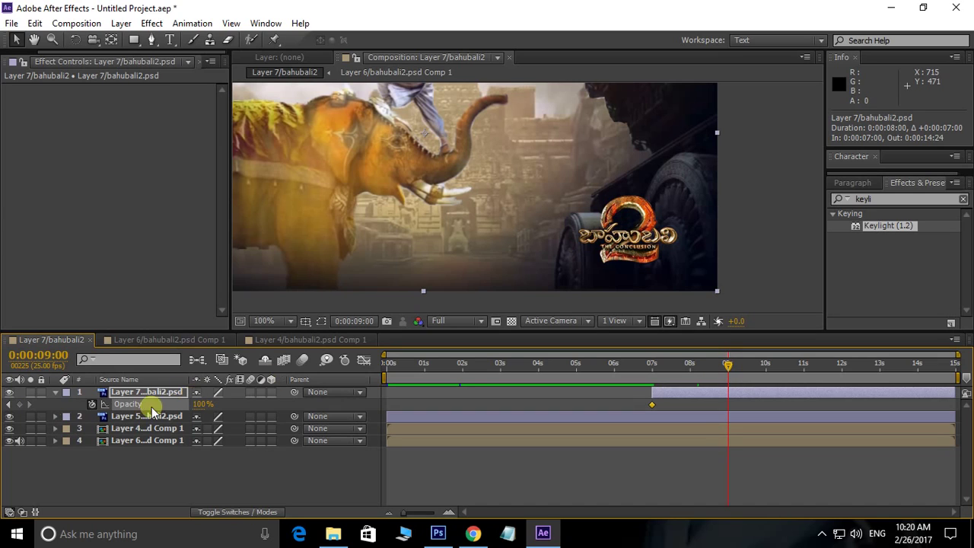
pyautogui.click(20, 404)
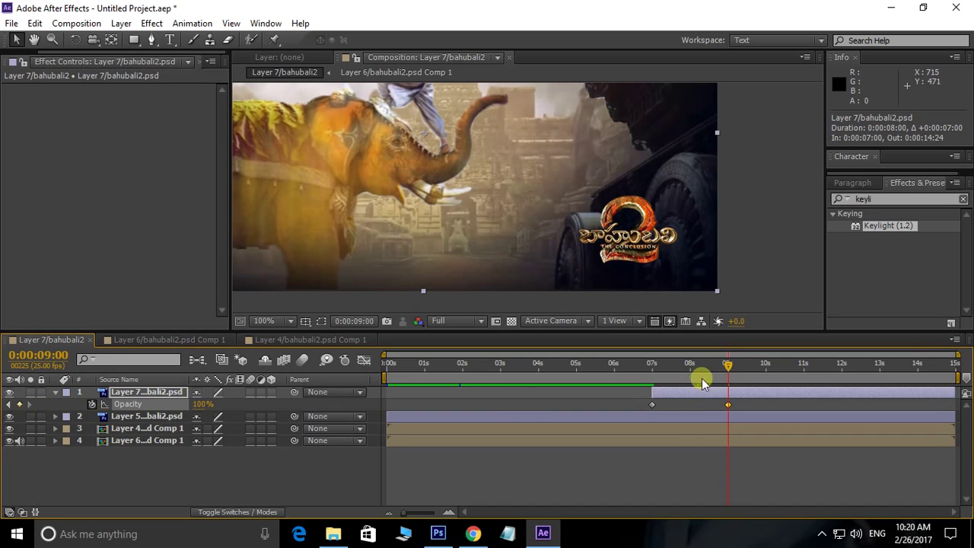
pyautogui.moveTo(727, 369); pyautogui.dragTo(652, 375)
pyautogui.moveTo(202, 404); pyautogui.dragTo(175, 406)
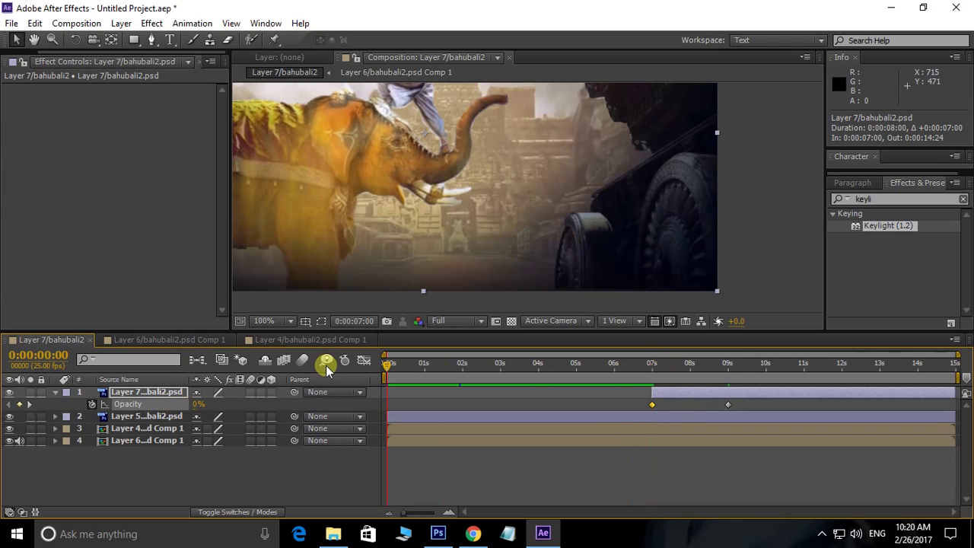
# Step: Preview the composition from the start to check the title's fade-in, and collapse the title layer's properties
pyautogui.scroll(-1, 632, 245)
pyautogui.moveTo(597, 245); pyautogui.dragTo(611, 281)
pyautogui.press('space')
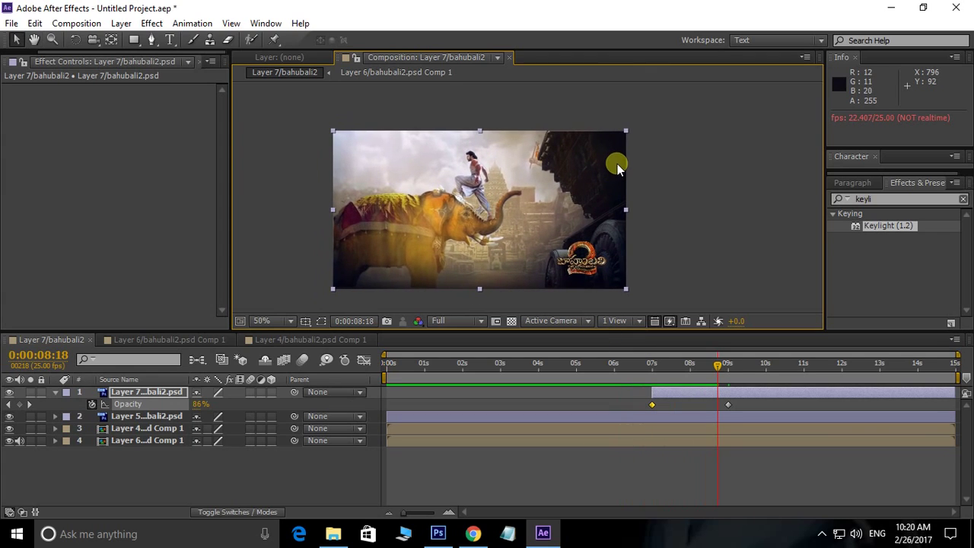
pyautogui.moveTo(616, 166); pyautogui.dragTo(636, 157)
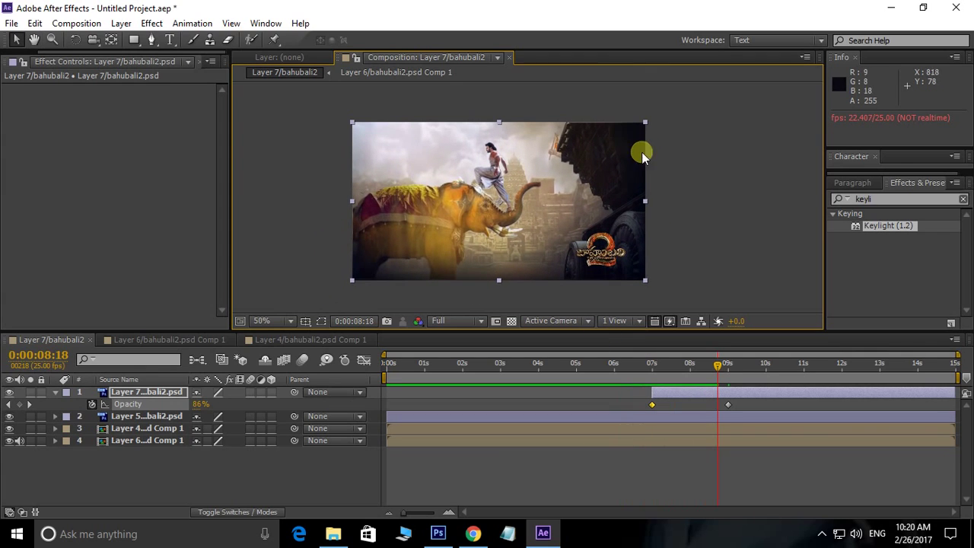
pyautogui.click(55, 393)
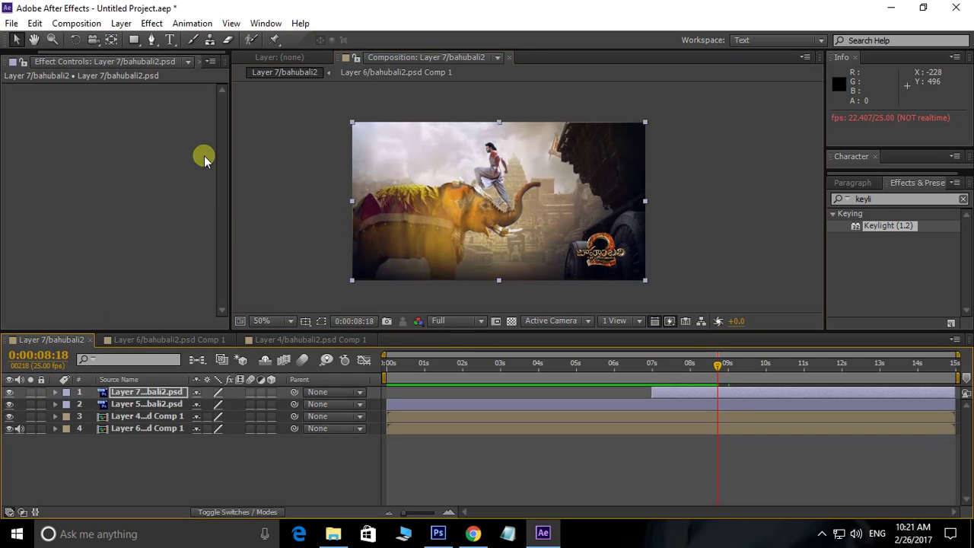
# Step: Import the Bahubali 2 Maha Shivaratri teaser MP3 as footage and add it beneath all layers of the composition
pyautogui.click(264, 23)
pyautogui.click(283, 411)
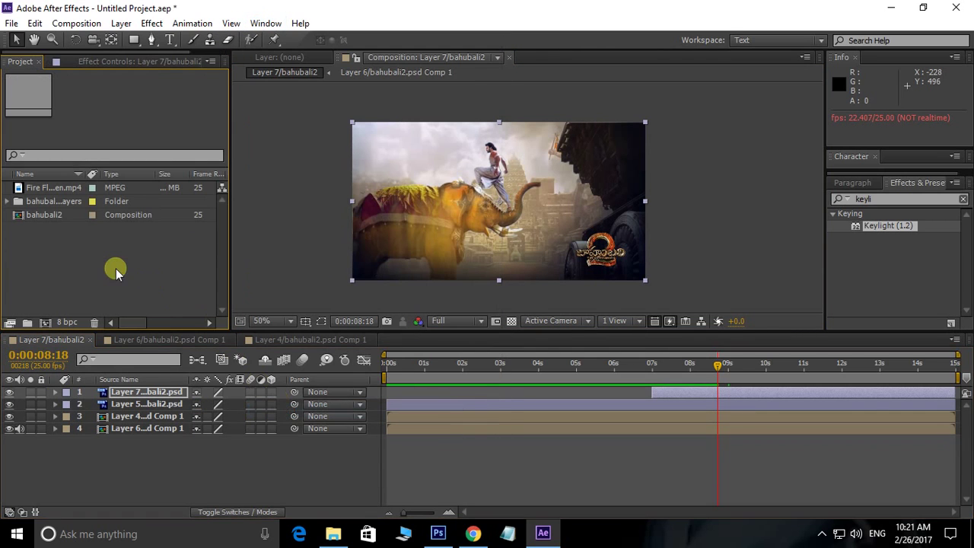
pyautogui.doubleClick(95, 266)
pyautogui.click(381, 137)
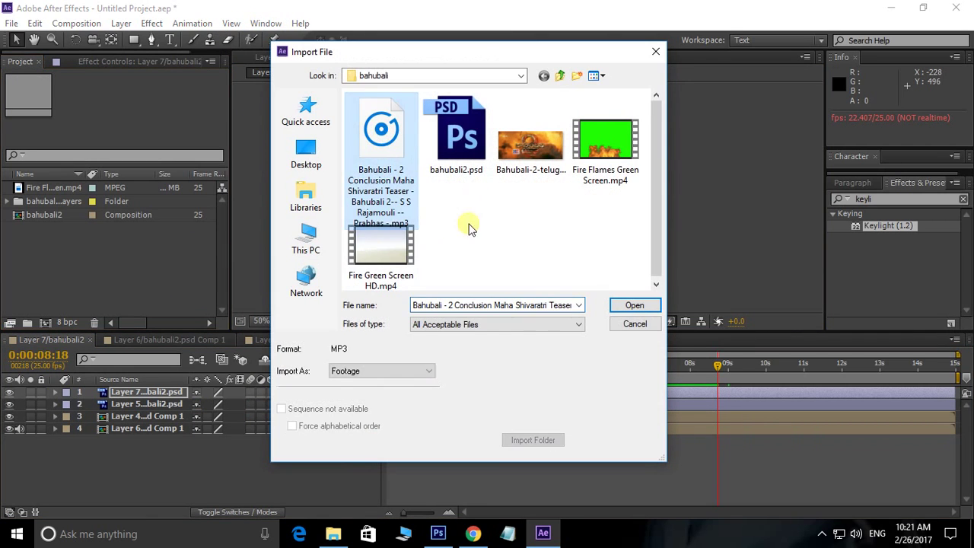
pyautogui.click(634, 305)
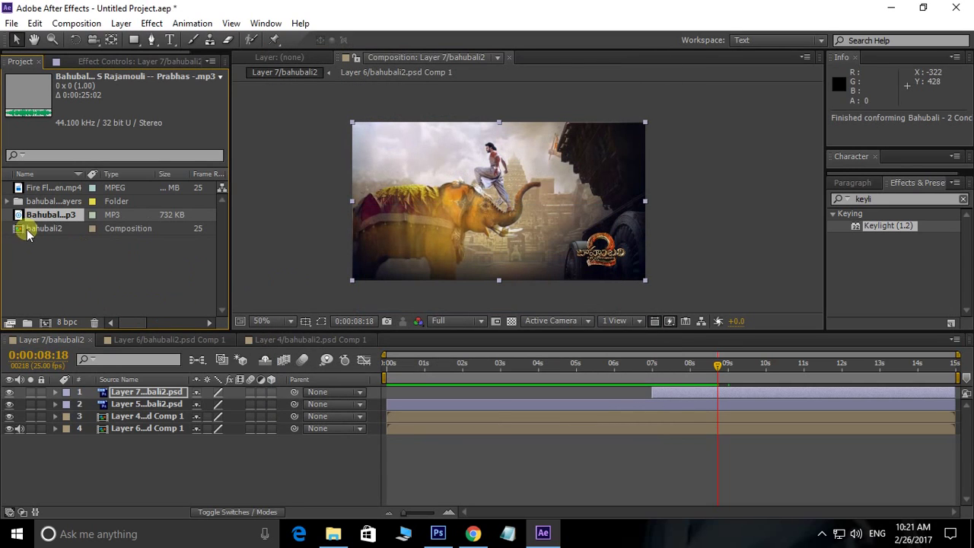
pyautogui.moveTo(18, 217); pyautogui.dragTo(191, 457)
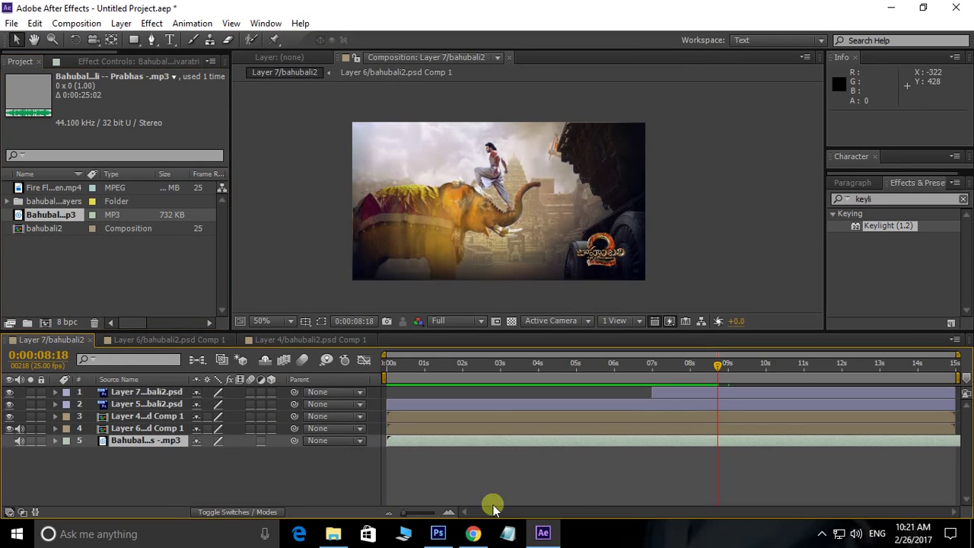
# Step: Preview the whole poster animation with its soundtrack from the start in an enlarged viewer, and scrub through to the title's appearance
pyautogui.moveTo(712, 364); pyautogui.dragTo(230, 374)
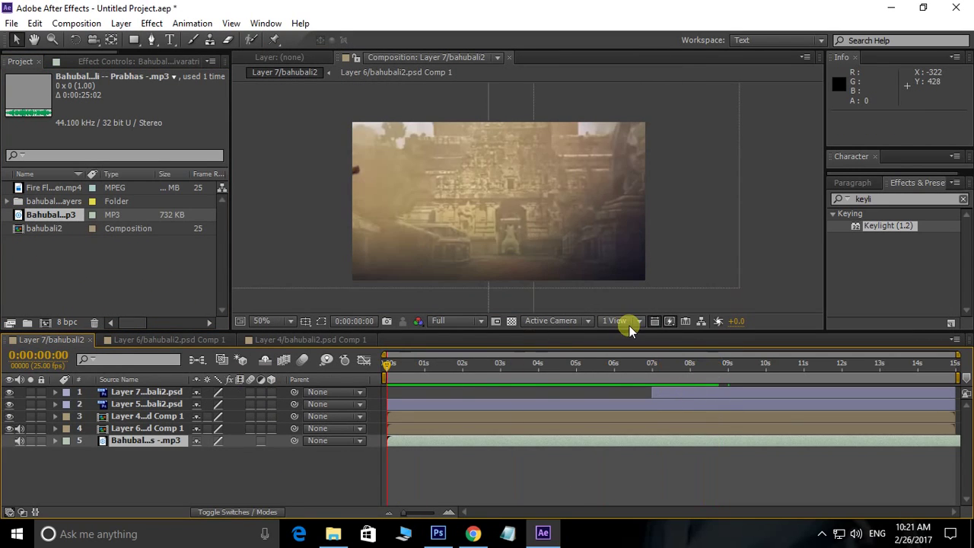
pyautogui.press('`')
pyautogui.press('.')
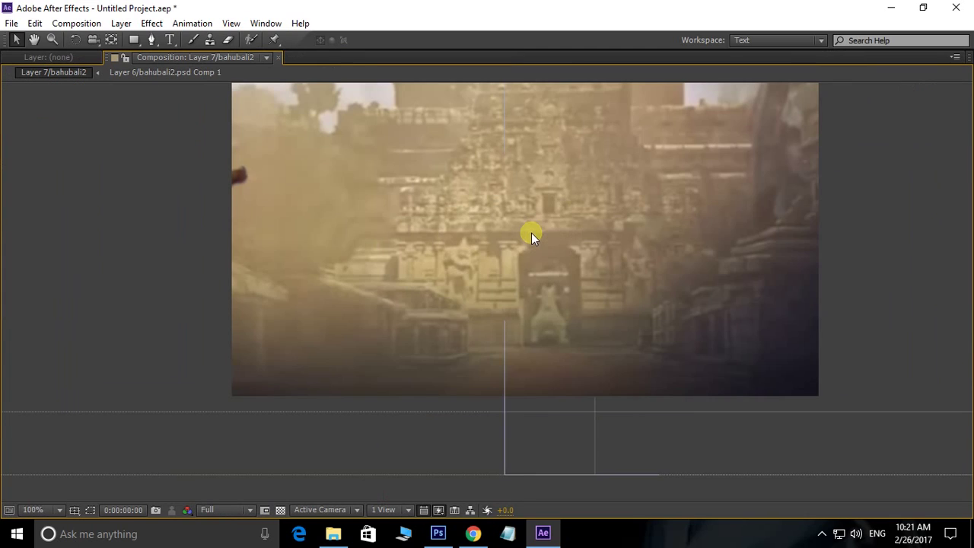
pyautogui.moveTo(531, 233); pyautogui.dragTo(508, 282)
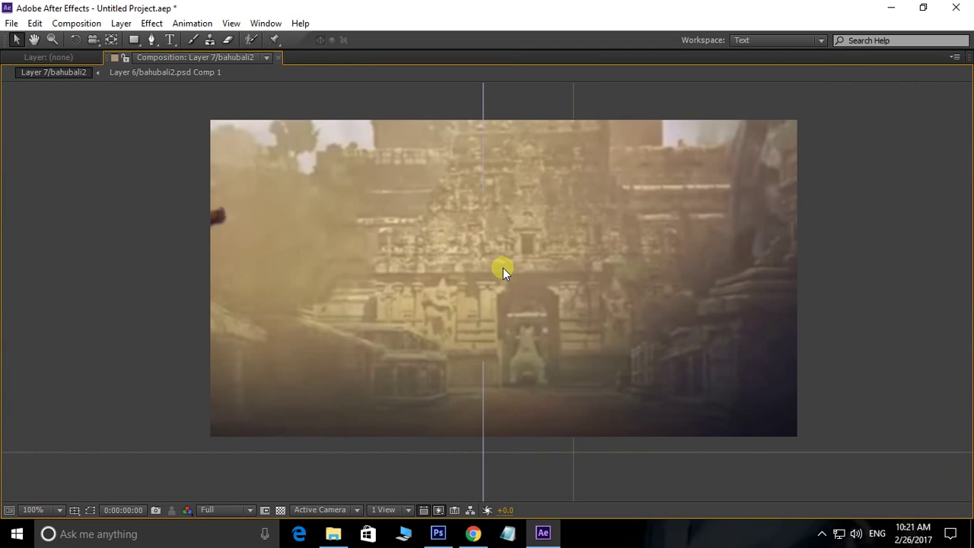
pyautogui.press('End')
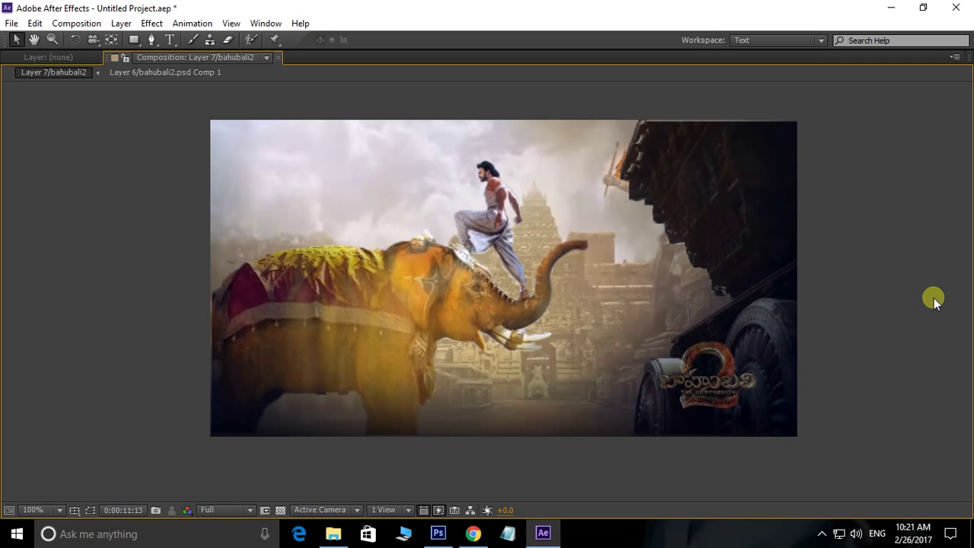
pyautogui.press('space')
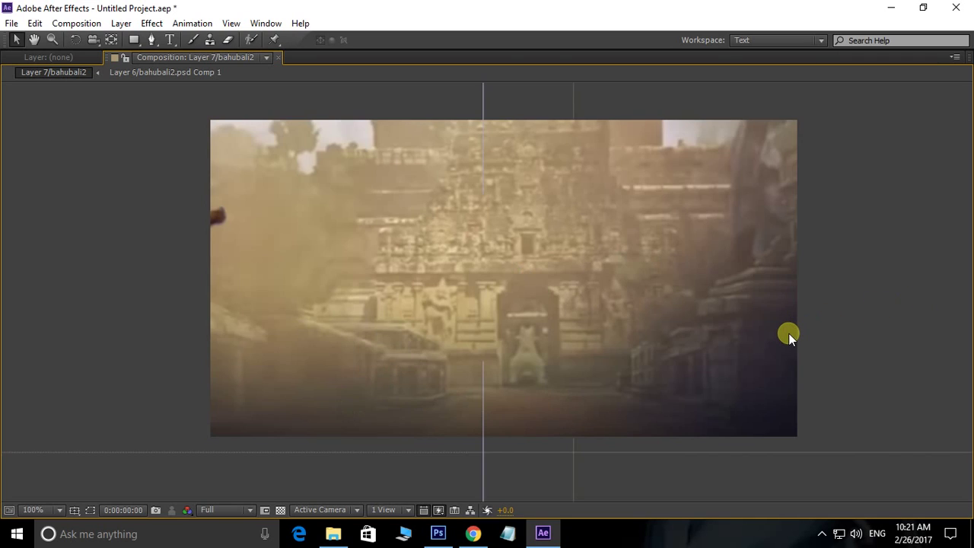
pyautogui.press('`')
pyautogui.scroll(-2, 761, 294)
pyautogui.moveTo(663, 251); pyautogui.dragTo(646, 264)
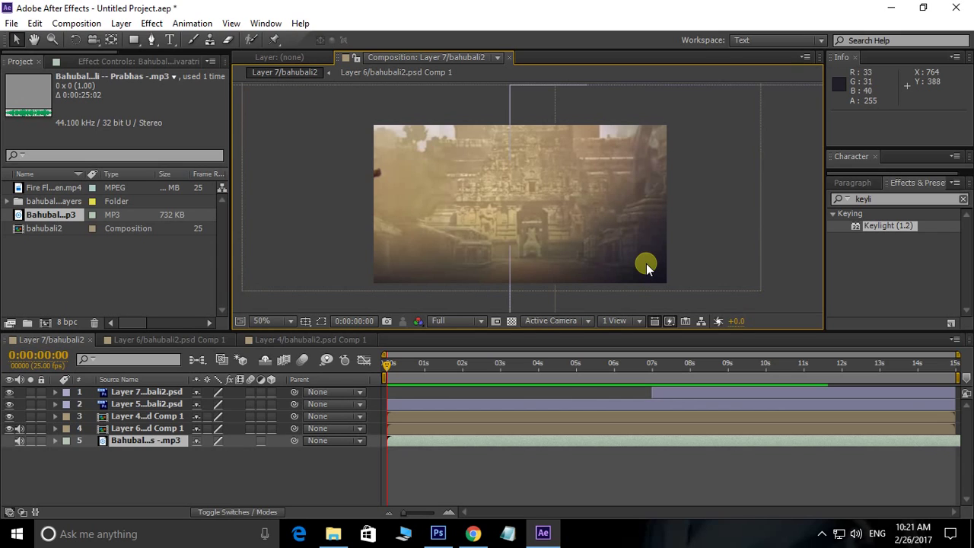
pyautogui.moveTo(491, 363); pyautogui.dragTo(671, 352)
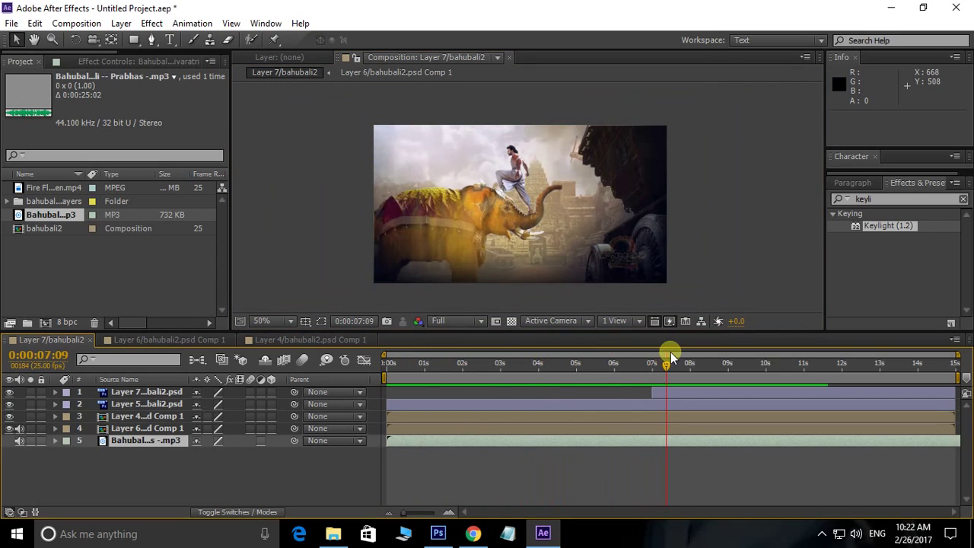